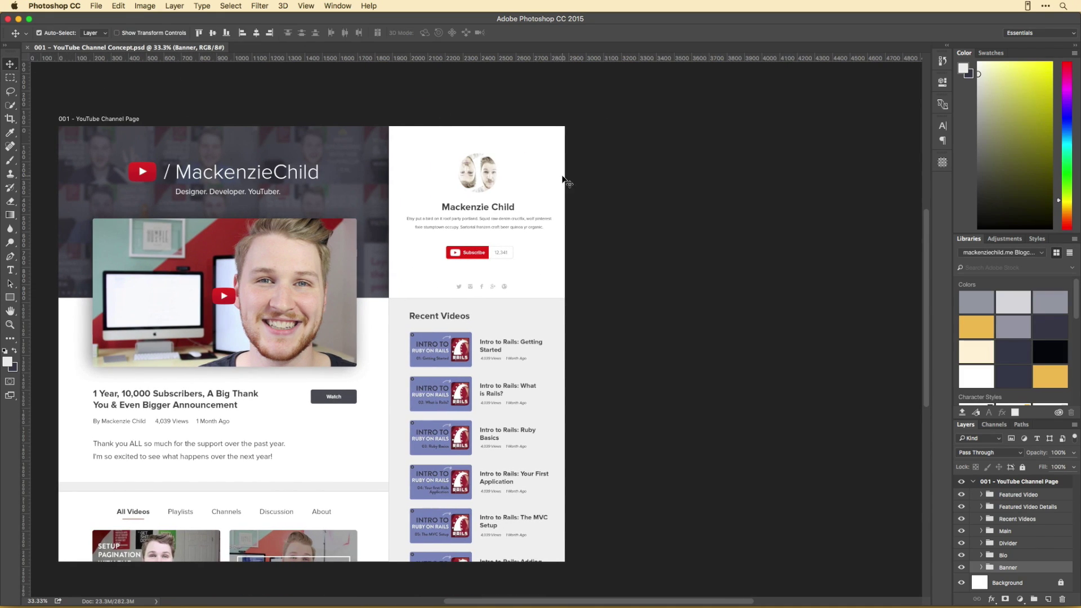
# - Draw a new iPhone 6 Plus artboard named 'YouTube Channel on Mobile'
pyautogui.moveTo(819, 482); pyautogui.dragTo(819, 482)
pyautogui.click(115, 32)
pyautogui.click(85, 57)
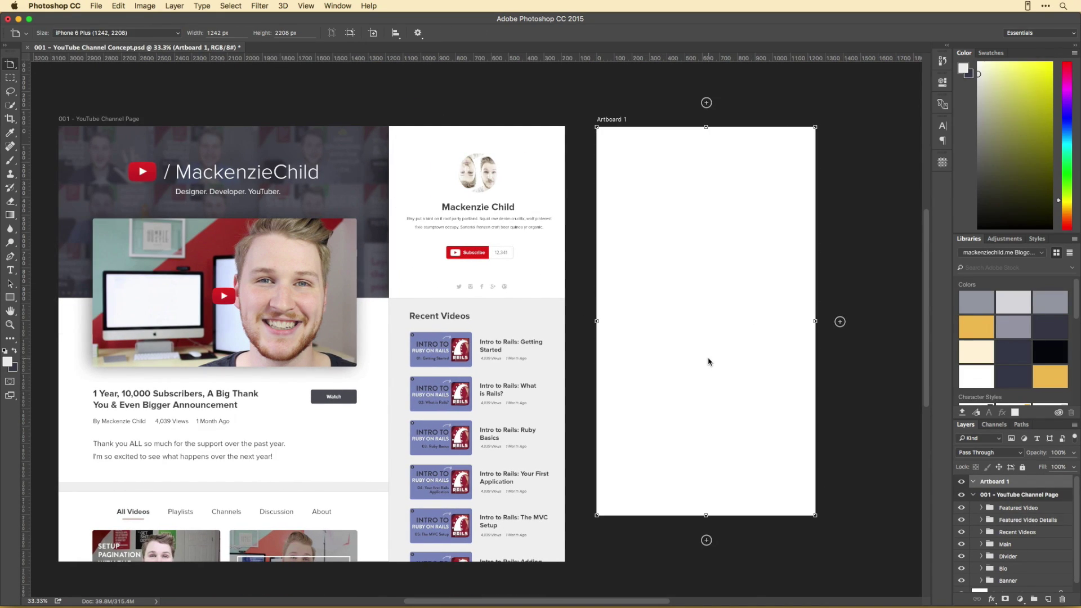
pyautogui.hotkey('shift', 'v')
pyautogui.hscroll(5, 273, 133)
pyautogui.write('YouTube Channel on Mo')
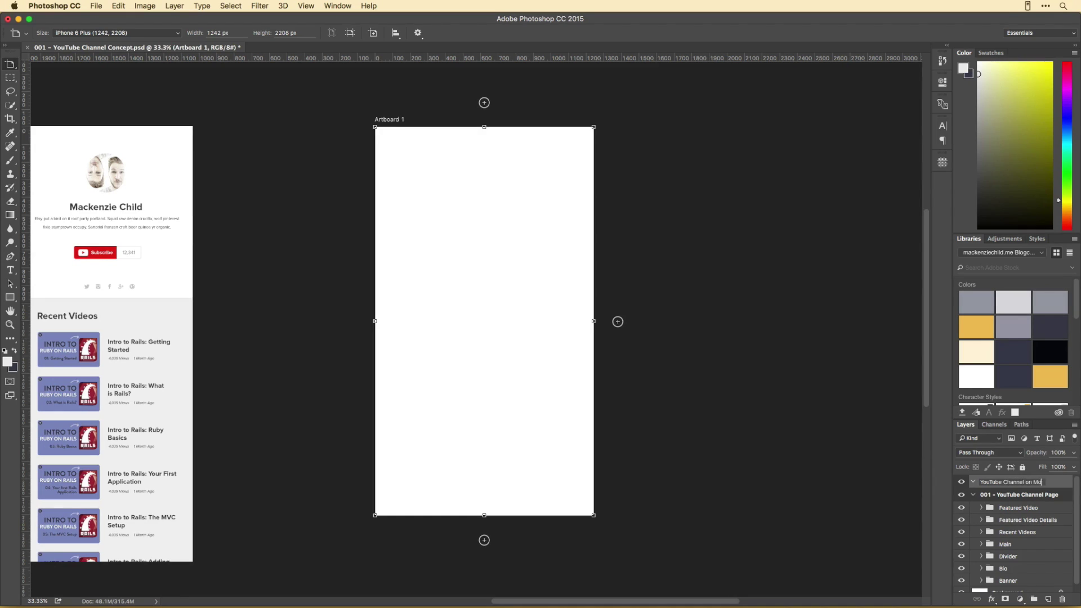
pyautogui.write('bile')
pyautogui.press('Return')
# - Extend the artboard to about 5869 px tall and move it beside the desktop page
pyautogui.press('v')
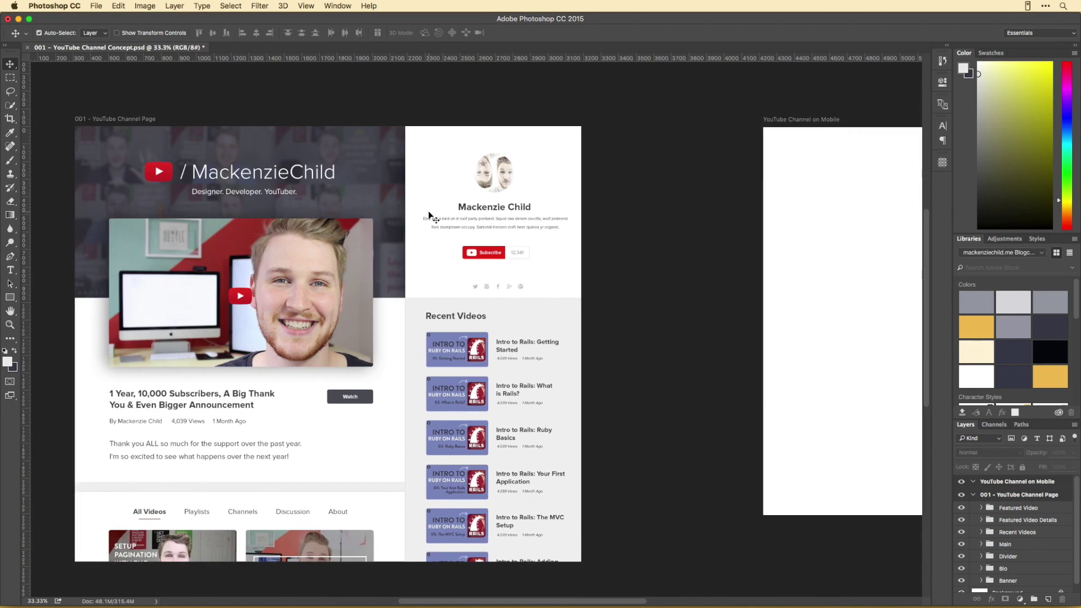
pyautogui.hotkey('shift', 'v')
pyautogui.scroll(-5, 501, 265)
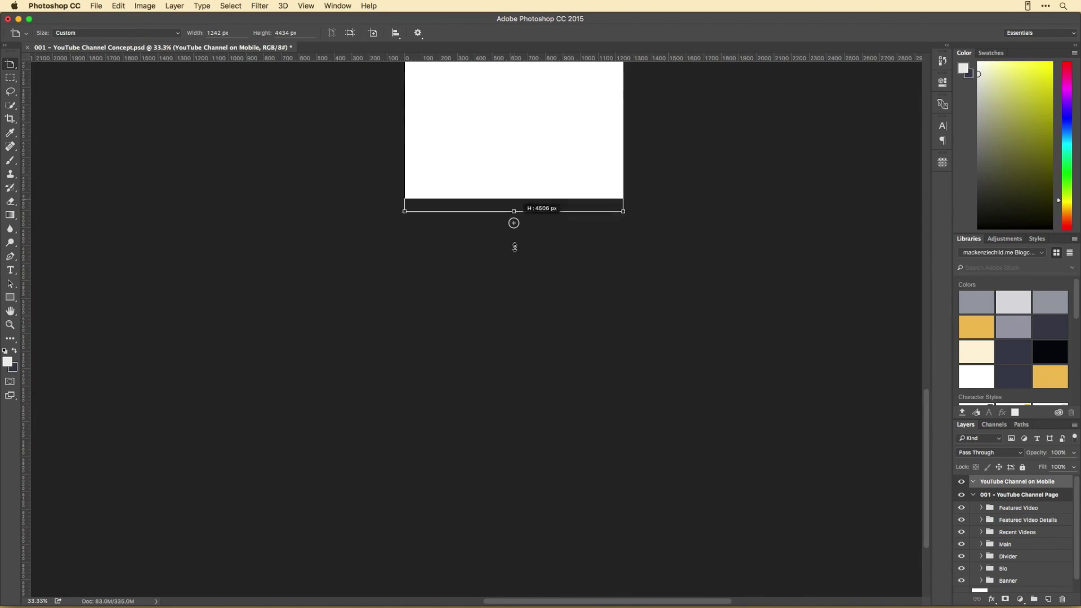
pyautogui.scroll(6, 316, 290)
pyautogui.moveTo(449, 183); pyautogui.dragTo(268, 183)
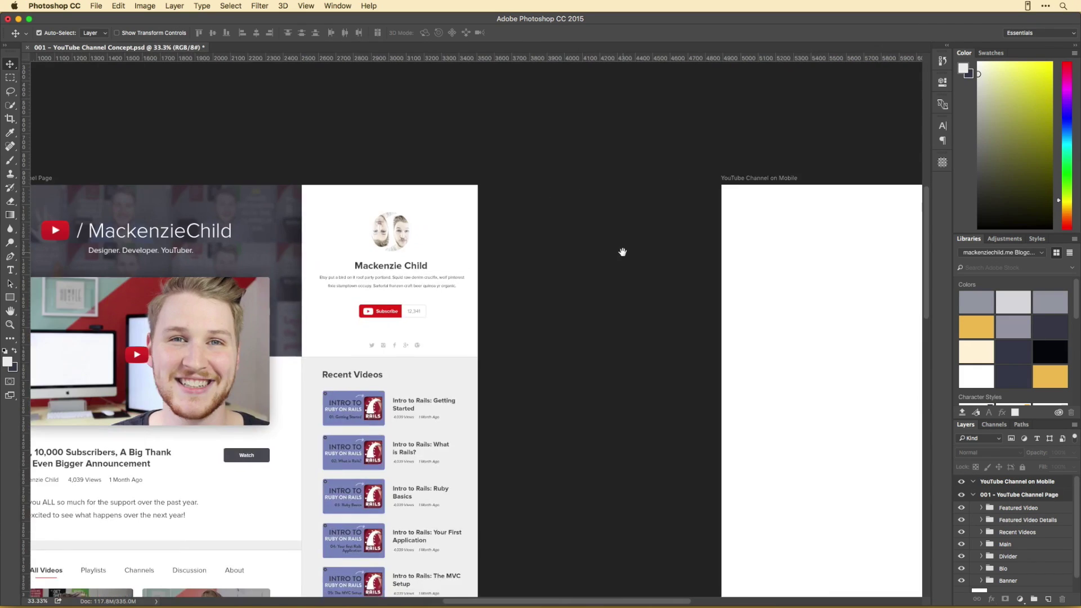
pyautogui.hotkey('ctrl', '-')
# - Duplicate the Banner group onto the mobile artboard
pyautogui.click(180, 241)
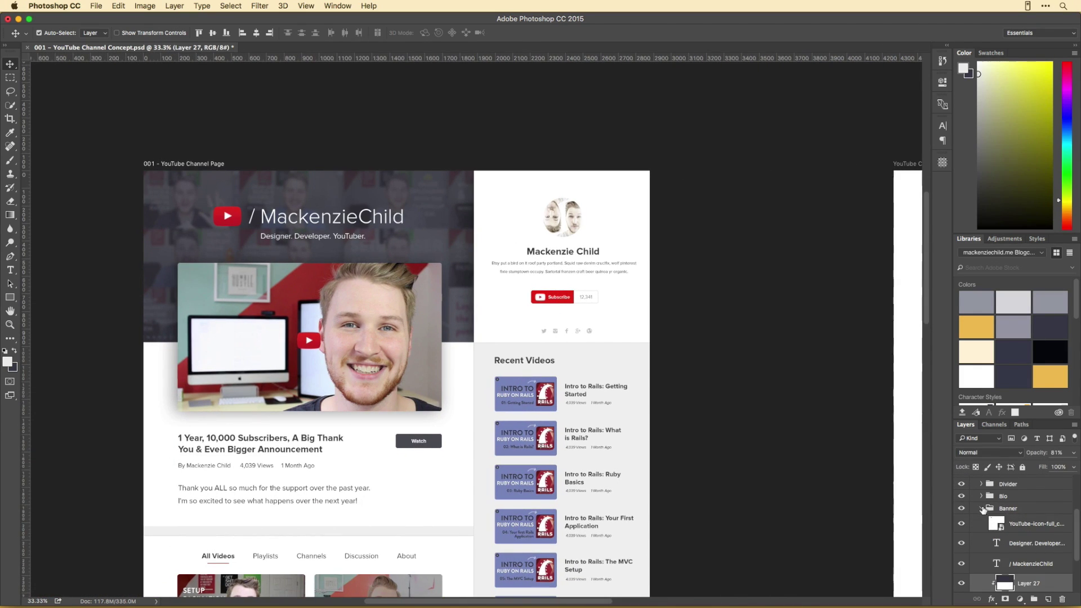
pyautogui.hotkey('ctrl', 't')
pyautogui.press('Return')
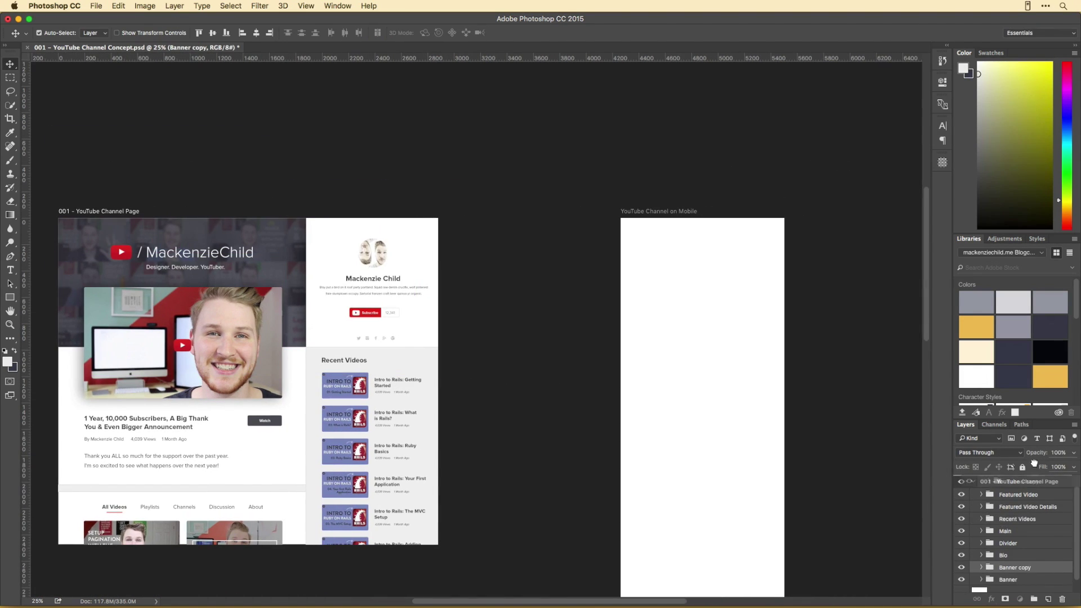
pyautogui.moveTo(451, 249); pyautogui.dragTo(698, 253)
# - Scale the banner copy down to the mobile artboard width
pyautogui.hotkey('ctrl', 't')
pyautogui.press('Return')
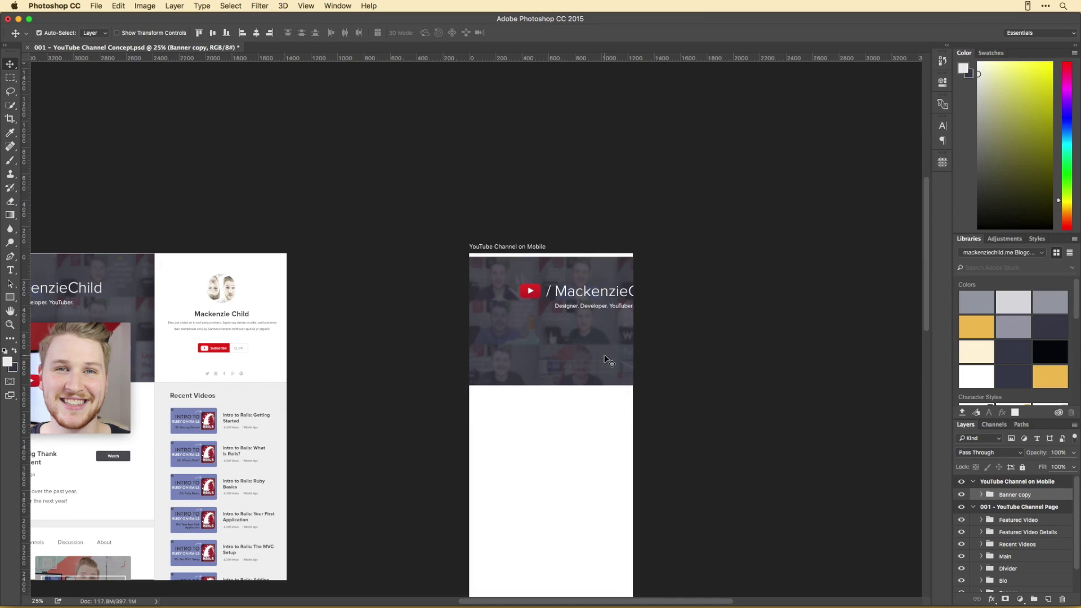
pyautogui.hscroll(2, 832, 411)
pyautogui.moveTo(832, 412)
pyautogui.mouseDown()
pyautogui.moveTo(761, 387)
pyautogui.moveTo(755, 352)
pyautogui.mouseUp()
pyautogui.press('Return')
pyautogui.hotkey('ctrl', 't')
pyautogui.press('Return')
pyautogui.hotkey('ctrl', 't')
pyautogui.press('Return')
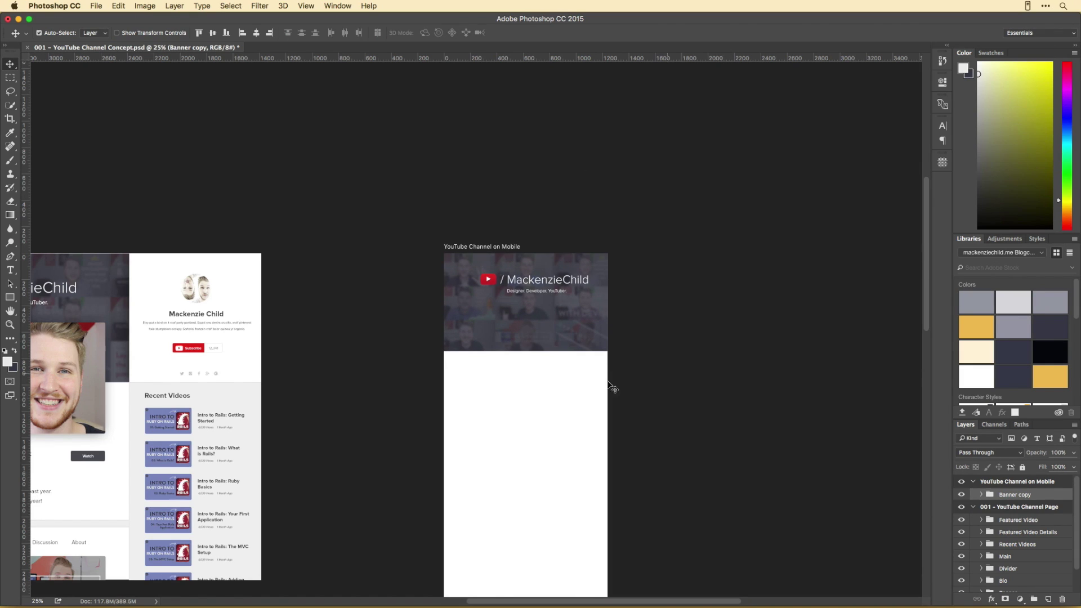
pyautogui.hotkey('ctrl', '+')
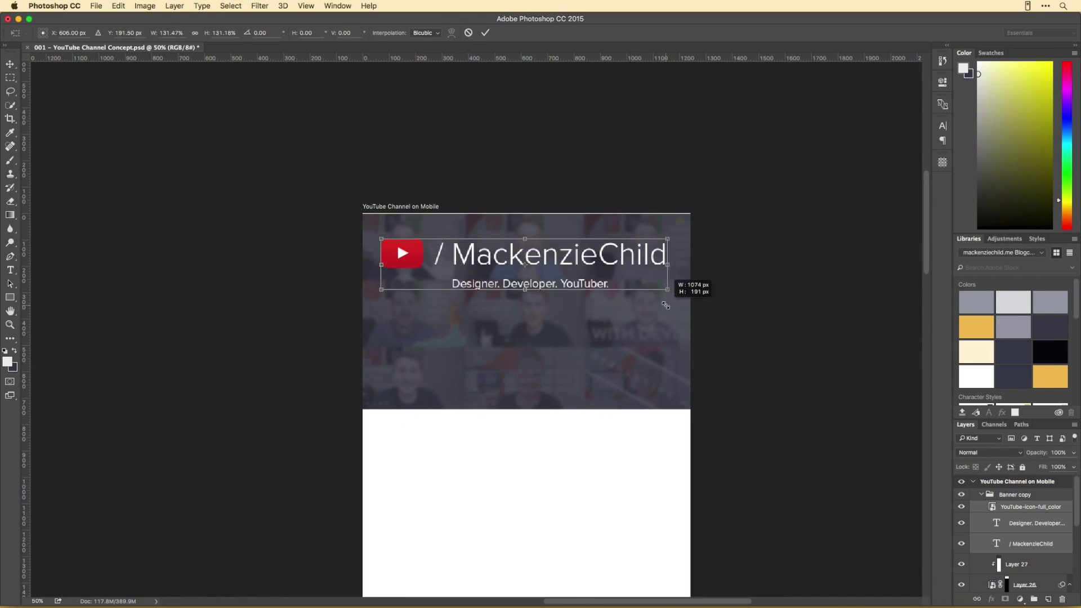
# - Free Transform the banner's background layer to match
pyautogui.click(672, 314)
pyautogui.hotkey('ctrl', 't')
pyautogui.press('Return')
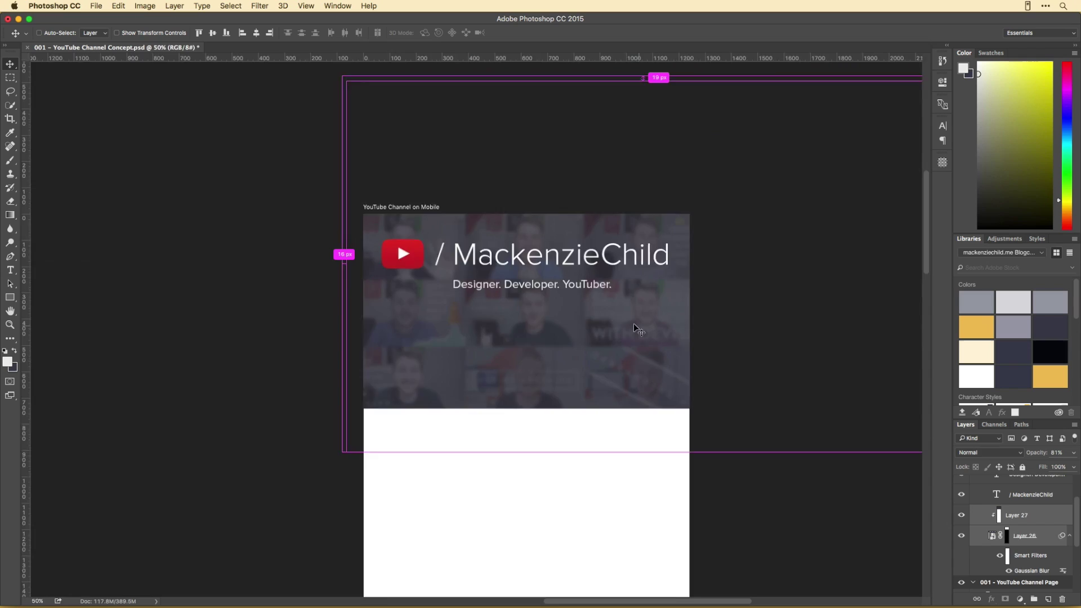
pyautogui.hotkey('ctrl', '-')
# - Move the Featured Video copy into the mobile artboard and open GuideGuide for it
pyautogui.moveTo(1024, 529); pyautogui.dragTo(1008, 485)
pyautogui.hscroll(4, 679, 386)
pyautogui.hotkey('ctrl', 't')
pyautogui.press('Return')
pyautogui.click(941, 162)
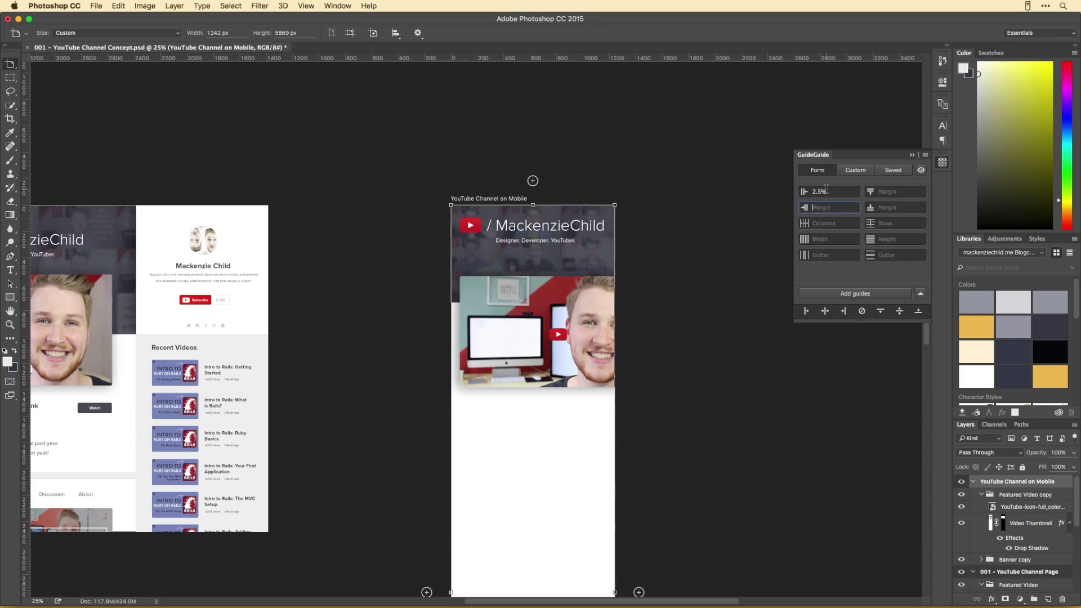
# - Add 2.5% margin guides, a vertical midpoint guide and a horizontal guide
pyautogui.click(838, 293)
pyautogui.click(825, 312)
pyautogui.press('v')
pyautogui.moveTo(442, 58); pyautogui.dragTo(442, 120)
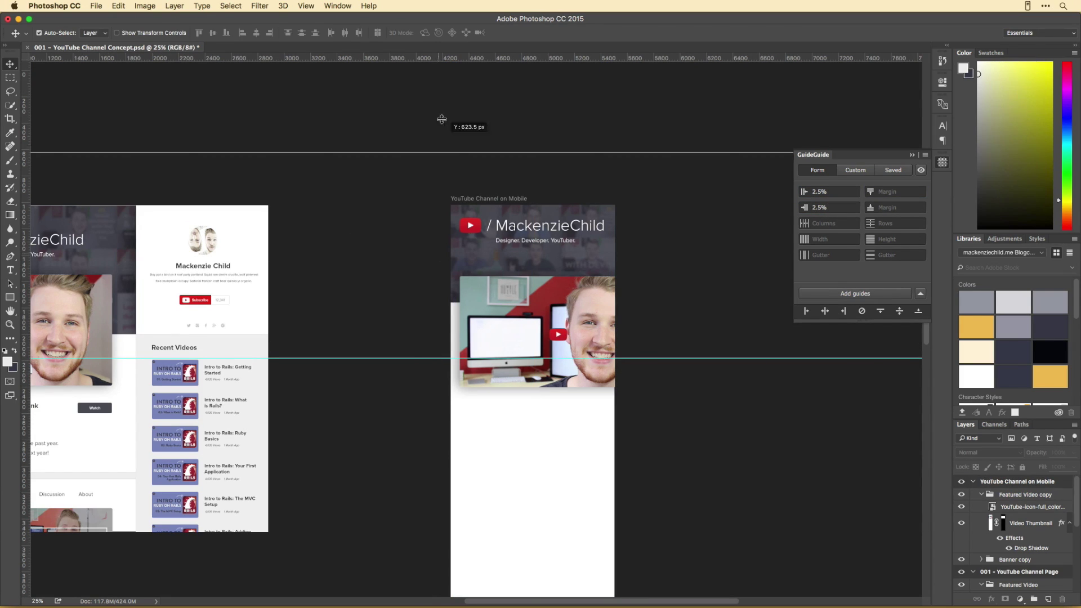
pyautogui.click(608, 231)
pyautogui.moveTo(499, 402); pyautogui.dragTo(541, 314)
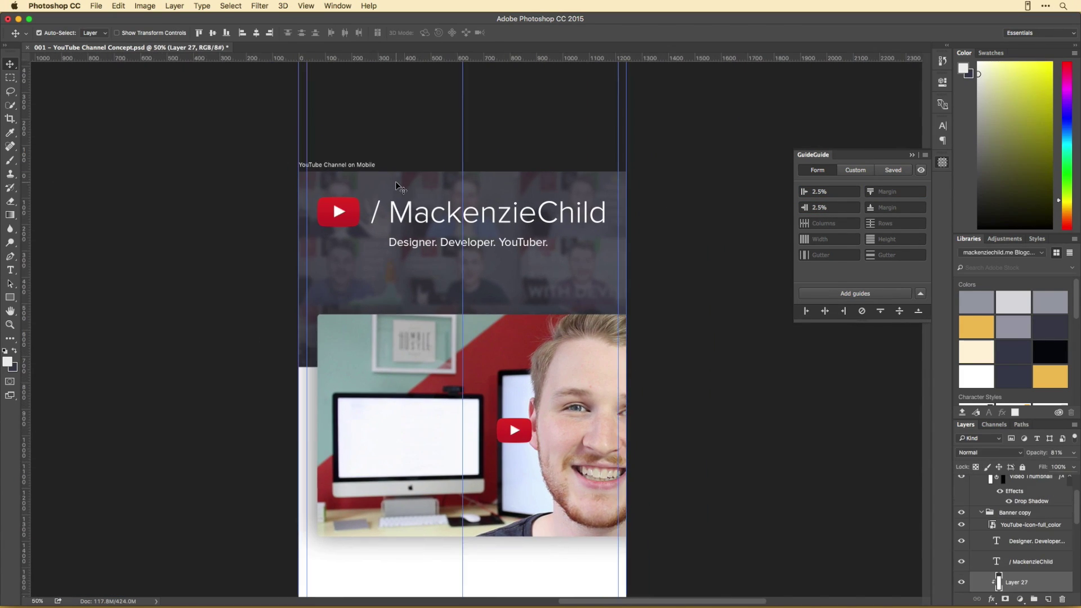
# - Shrink the video thumbnail to fit the margins and move it under the title
pyautogui.click(540, 314)
pyautogui.hotkey('ctrl', 't')
pyautogui.moveTo(772, 473); pyautogui.dragTo(712, 432)
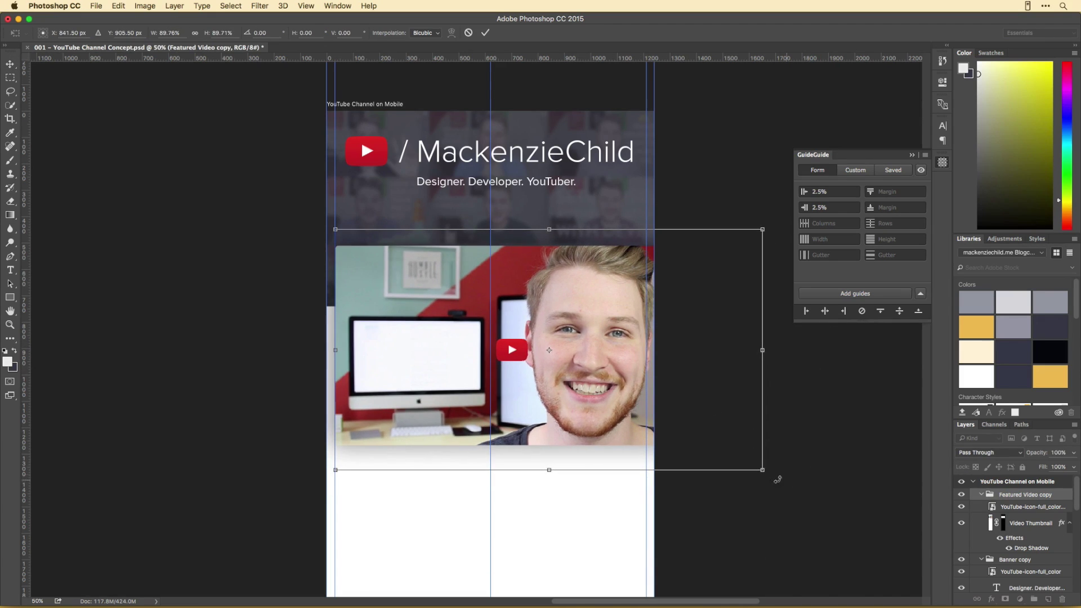
pyautogui.press('Return')
pyautogui.moveTo(521, 374); pyautogui.dragTo(521, 335)
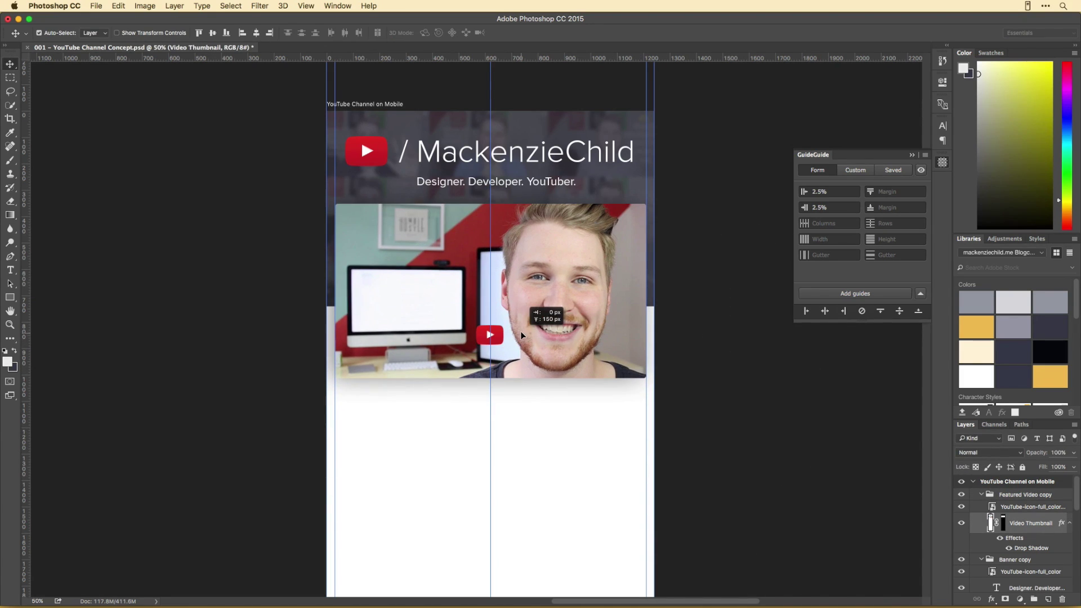
# - Nudge the banner header up and shrink the channel title to about 80%
pyautogui.moveTo(598, 215); pyautogui.dragTo(598, 203)
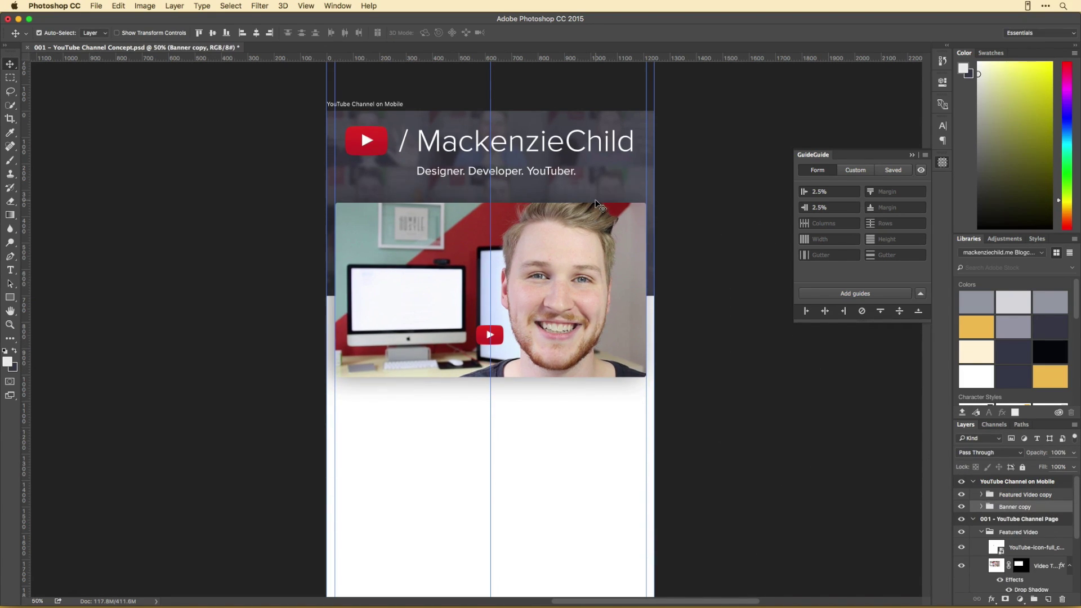
pyautogui.hotkey('ctrl', 't')
pyautogui.moveTo(634, 125); pyautogui.dragTo(560, 159)
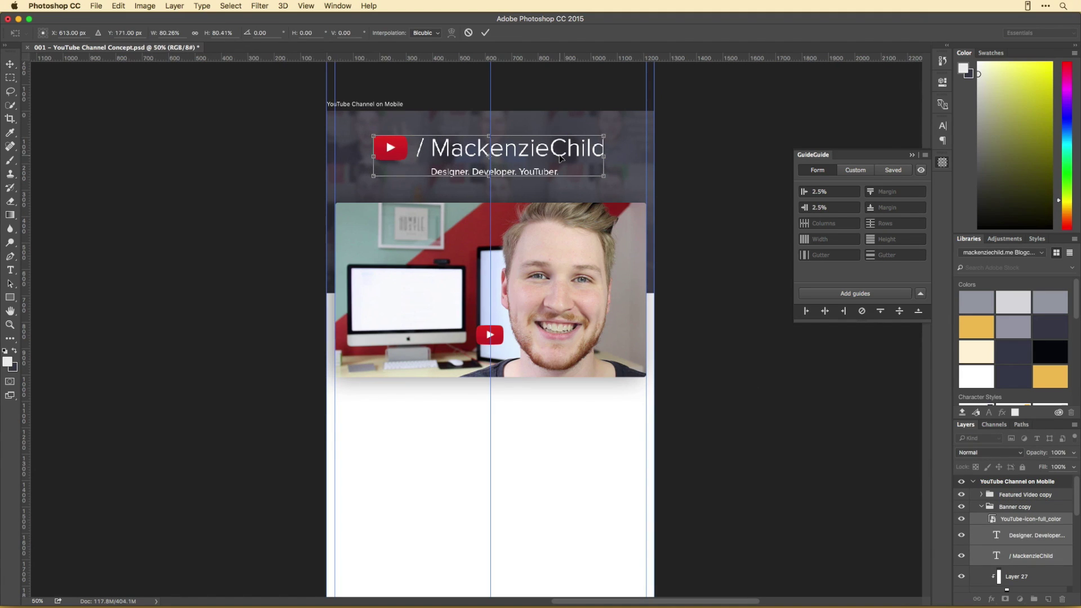
pyautogui.press('Return')
# - Centre the play icon on the video thumbnail
pyautogui.click(489, 334)
pyautogui.moveTo(513, 329); pyautogui.dragTo(514, 287)
pyautogui.scroll(2, 451, 225)
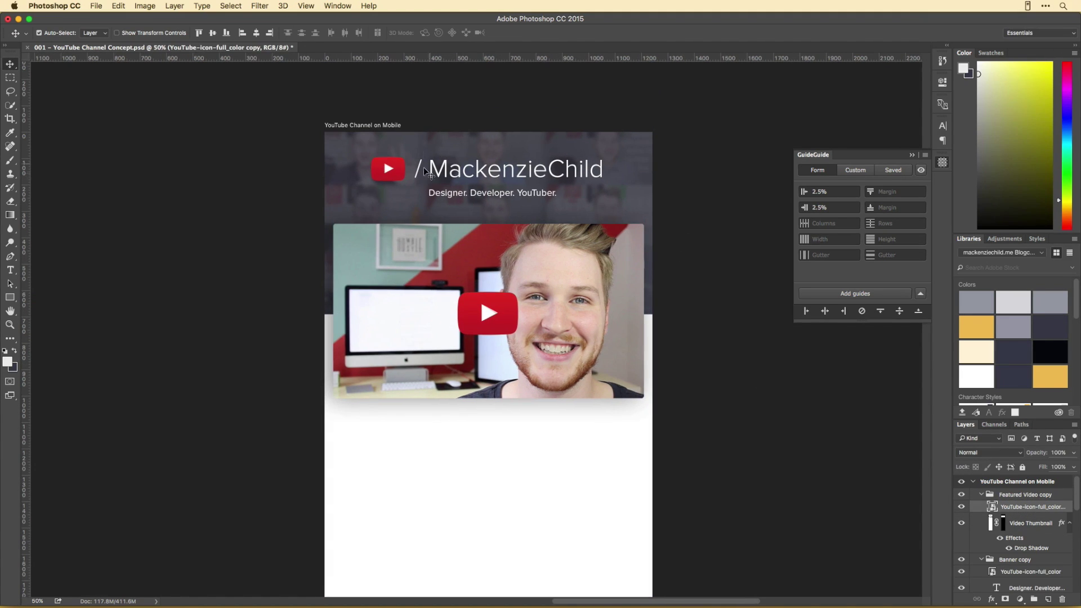
pyautogui.hotkey('ctrl', '-')
pyautogui.hscroll(-10, 707, 241)
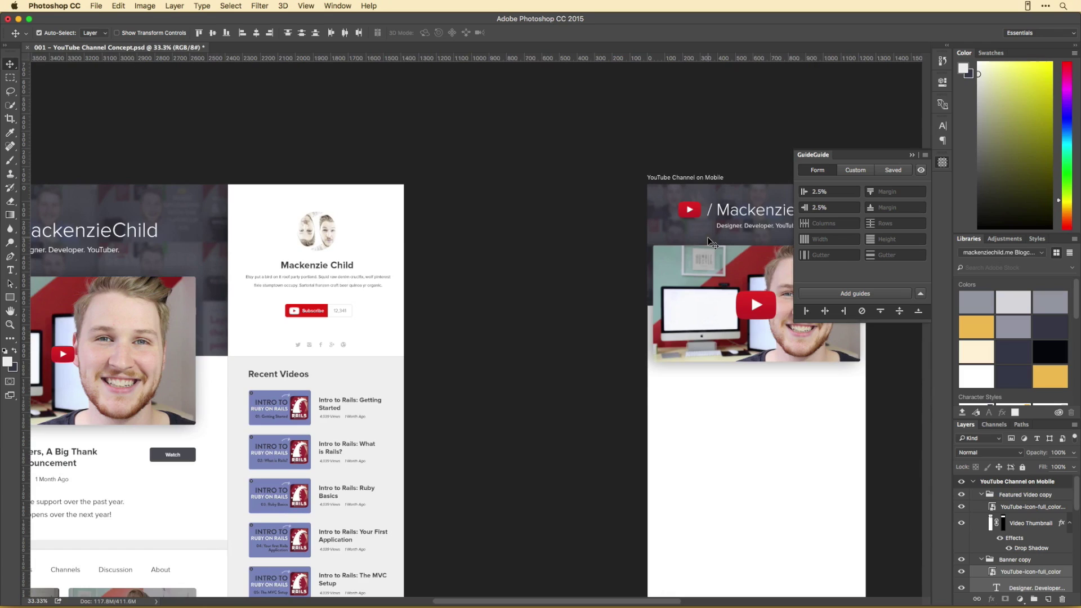
pyautogui.hscroll(-2, 707, 241)
pyautogui.scroll(-3, 707, 236)
pyautogui.hscroll(-3, 707, 237)
pyautogui.hscroll(10, 707, 237)
pyautogui.hscroll(1, 707, 237)
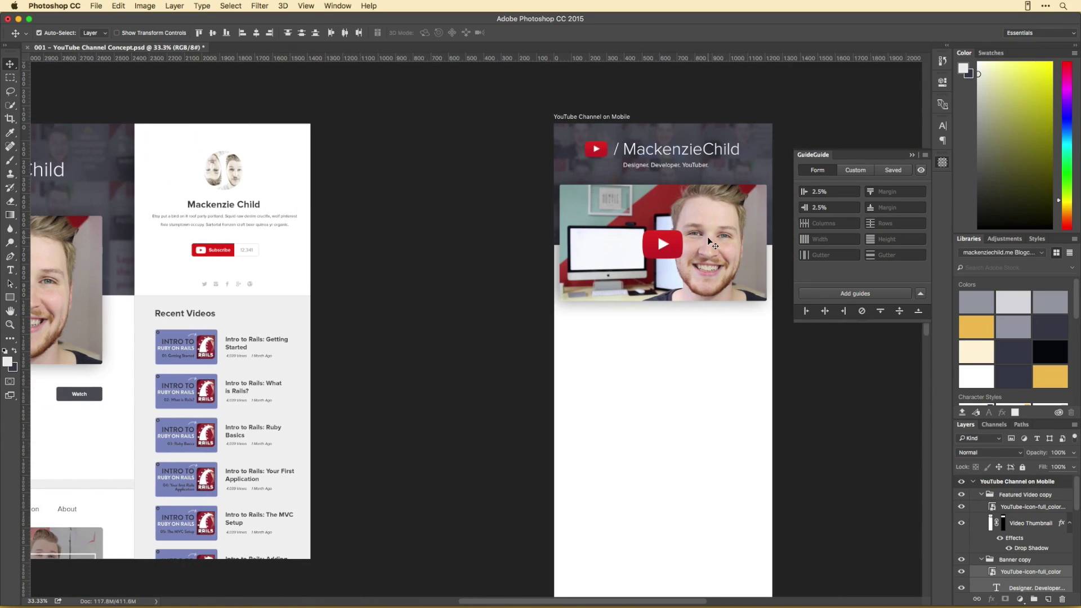
pyautogui.hscroll(3, 706, 237)
# - Move the banner and video down together, leaving white space above
pyautogui.hotkey('ctrl', 't')
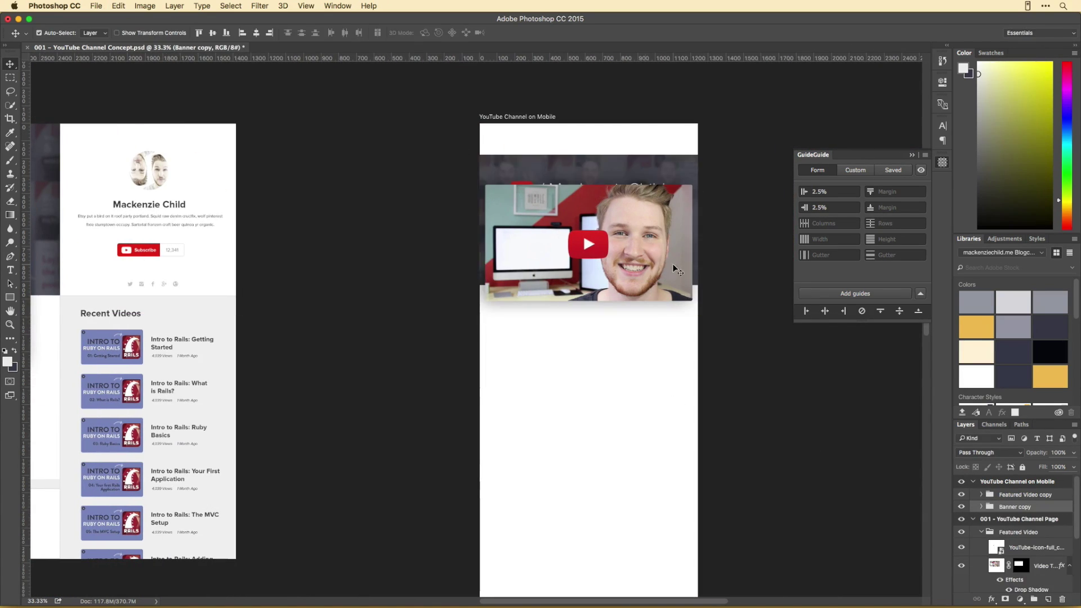
pyautogui.moveTo(654, 223); pyautogui.dragTo(654, 272)
pyautogui.press('Return')
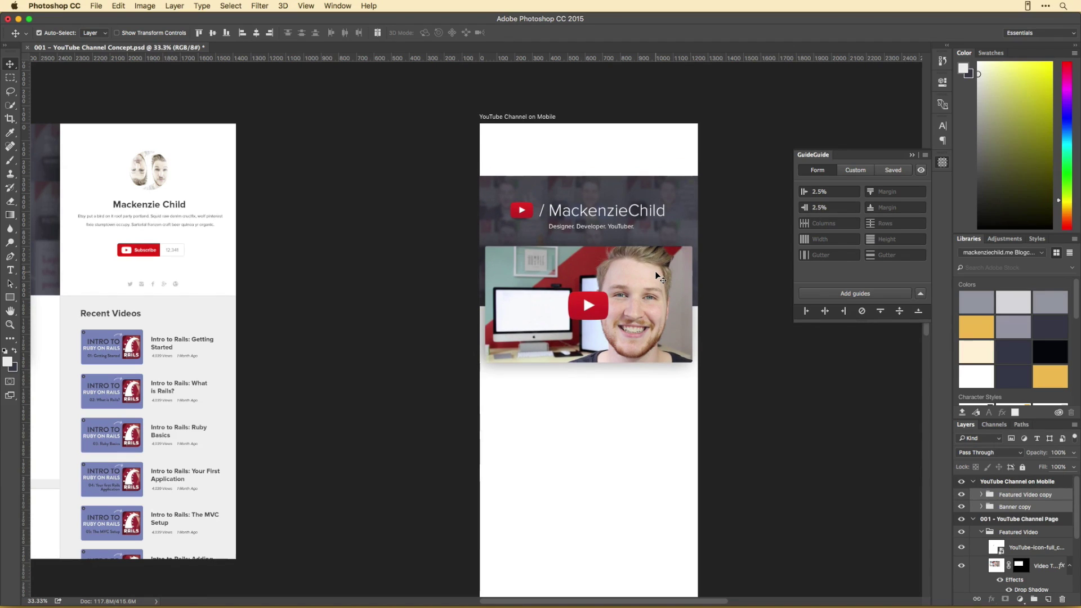
pyautogui.scroll(3, 186, 303)
pyautogui.hscroll(3, 186, 303)
pyautogui.hscroll(-3, 186, 303)
pyautogui.scroll(1, 1066, 528)
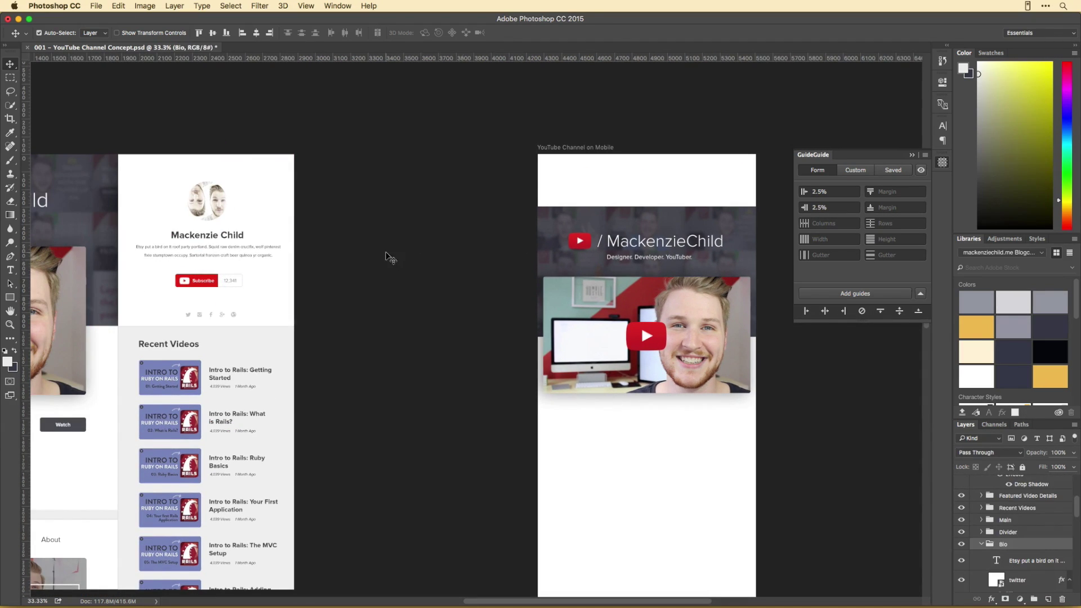
# - Duplicate the Bio group onto the top of the mobile artboard
pyautogui.click(981, 544)
pyautogui.scroll(5, 1013, 534)
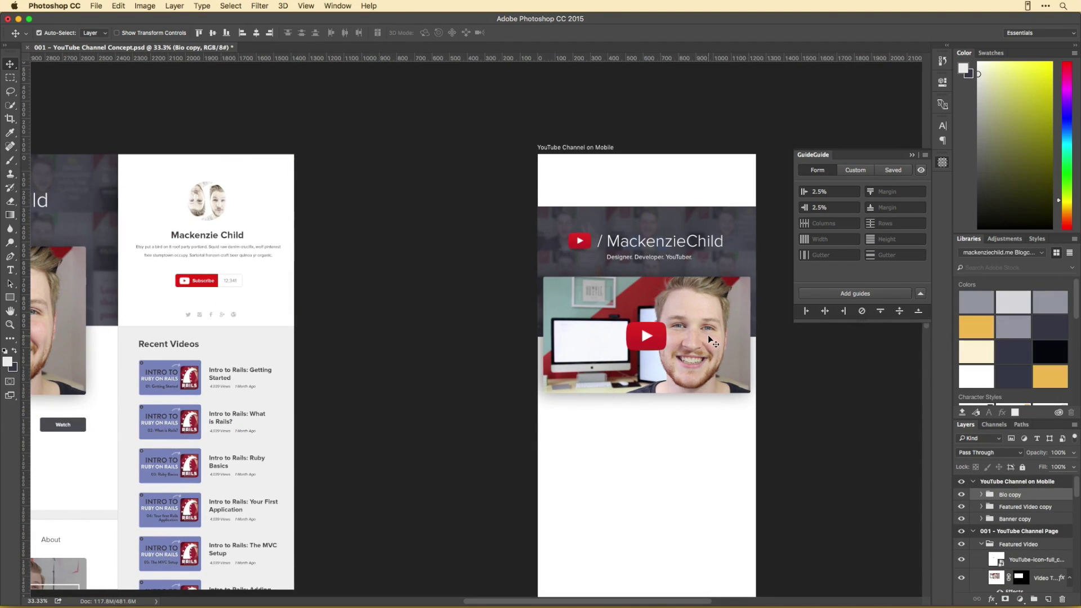
pyautogui.hotkey('ctrl', 't')
pyautogui.moveTo(866, 251)
pyautogui.mouseDown()
pyautogui.moveTo(723, 298)
pyautogui.moveTo(532, 306)
pyautogui.mouseUp()
pyautogui.hscroll(-5, 723, 298)
pyautogui.press('Return')
pyautogui.hotkey('ctrl', '+')
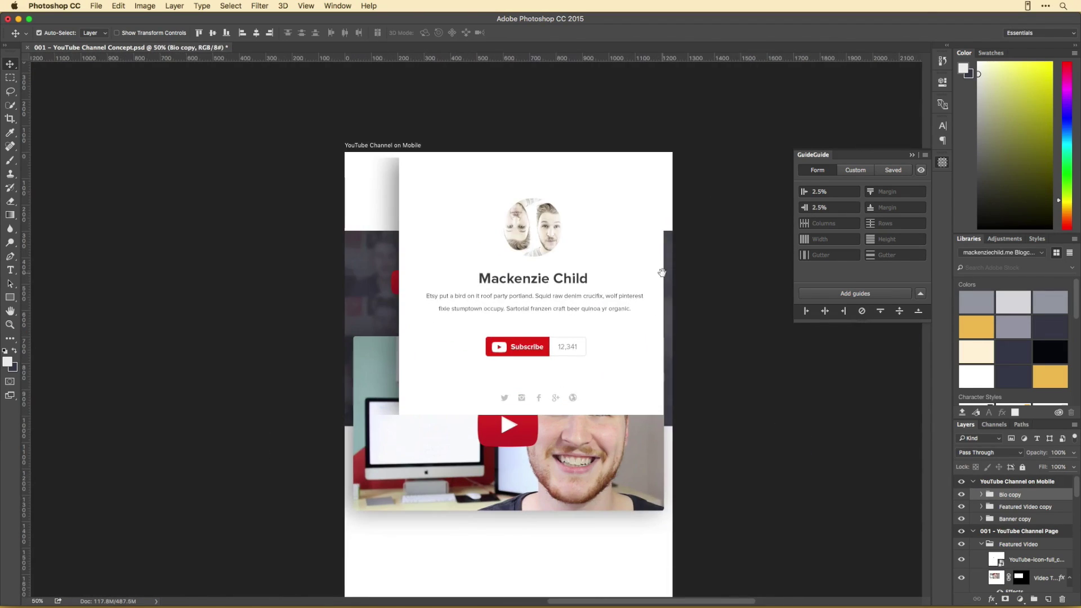
# - Shrink the profile image to 128 px and move the Subscribe button to the right
pyautogui.hotkey('ctrl', 't')
pyautogui.moveTo(418, 232); pyautogui.dragTo(390, 205)
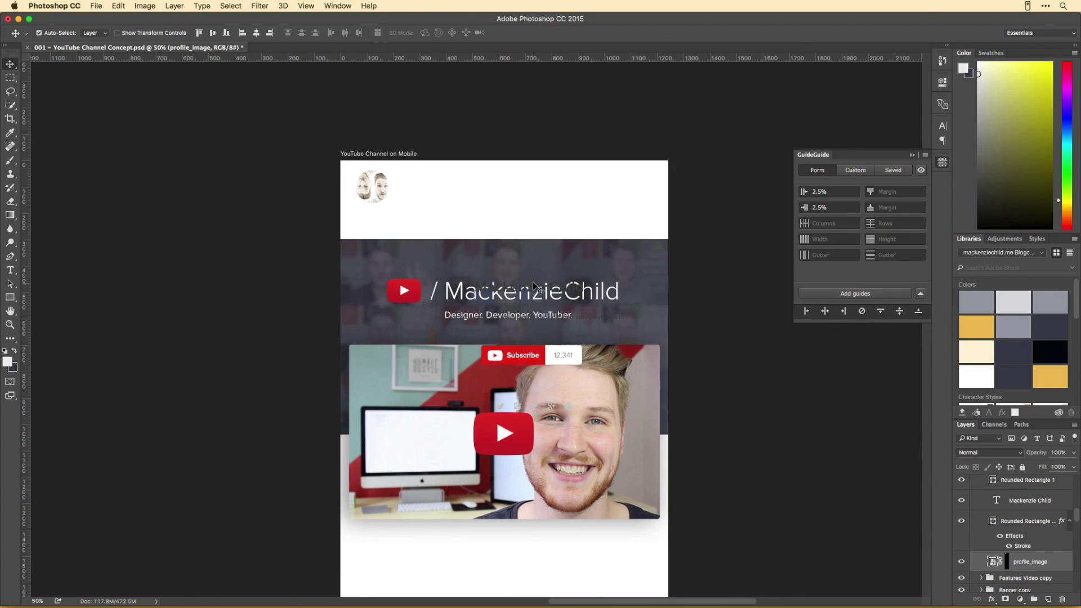
pyautogui.moveTo(534, 287); pyautogui.dragTo(480, 217)
pyautogui.click(492, 357)
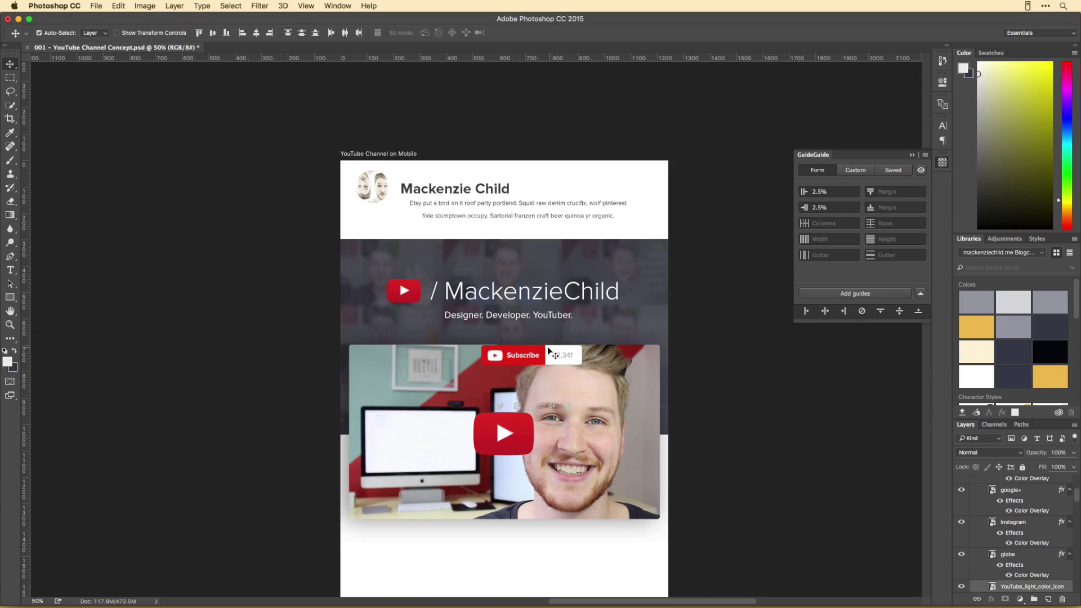
pyautogui.moveTo(608, 183); pyautogui.dragTo(610, 185)
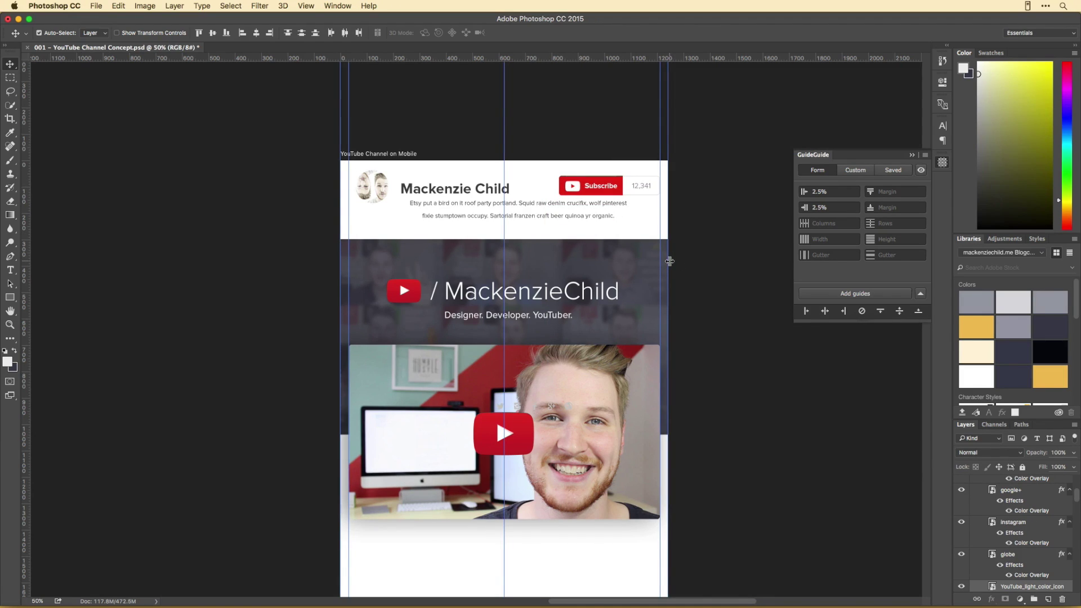
pyautogui.moveTo(518, 222); pyautogui.dragTo(510, 236)
pyautogui.hotkey('shift', 'Down')
pyautogui.hotkey('shift', 'Down')
pyautogui.hotkey('shift', 'Down')
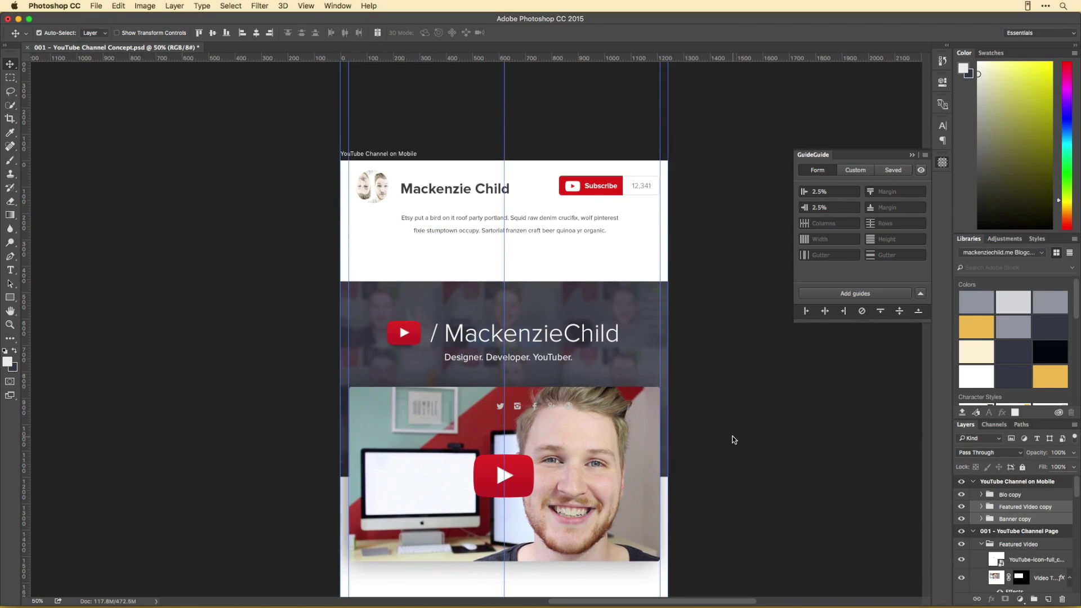
pyautogui.moveTo(389, 193); pyautogui.dragTo(383, 205)
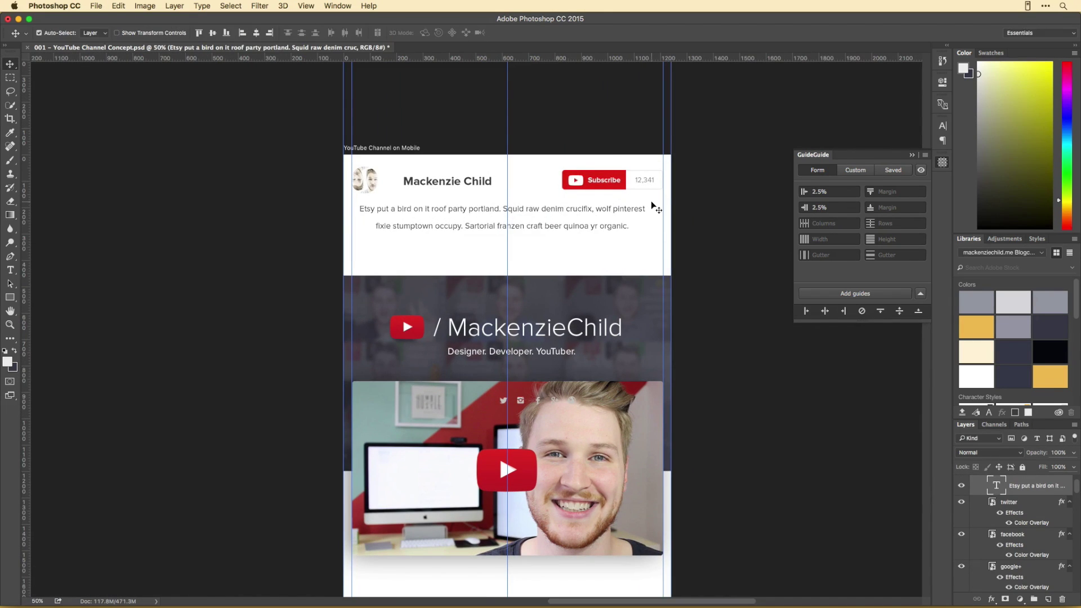
# - Place the Mackenzie Child title beside the profile image and delete the bio paragraph
pyautogui.moveTo(451, 181); pyautogui.dragTo(432, 181)
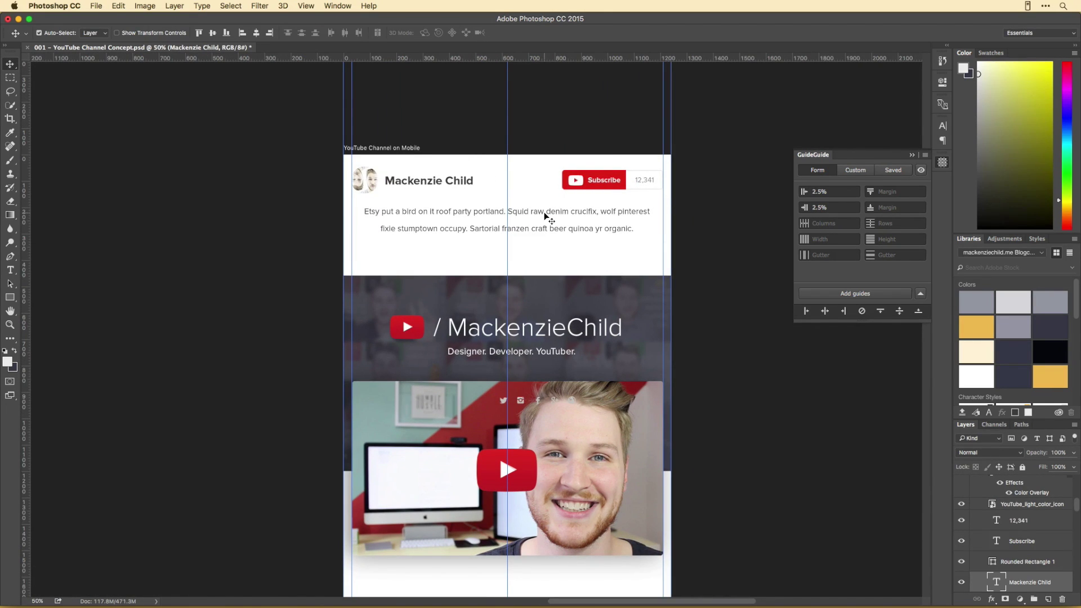
pyautogui.scroll(2, 545, 216)
pyautogui.scroll(-3, 694, 244)
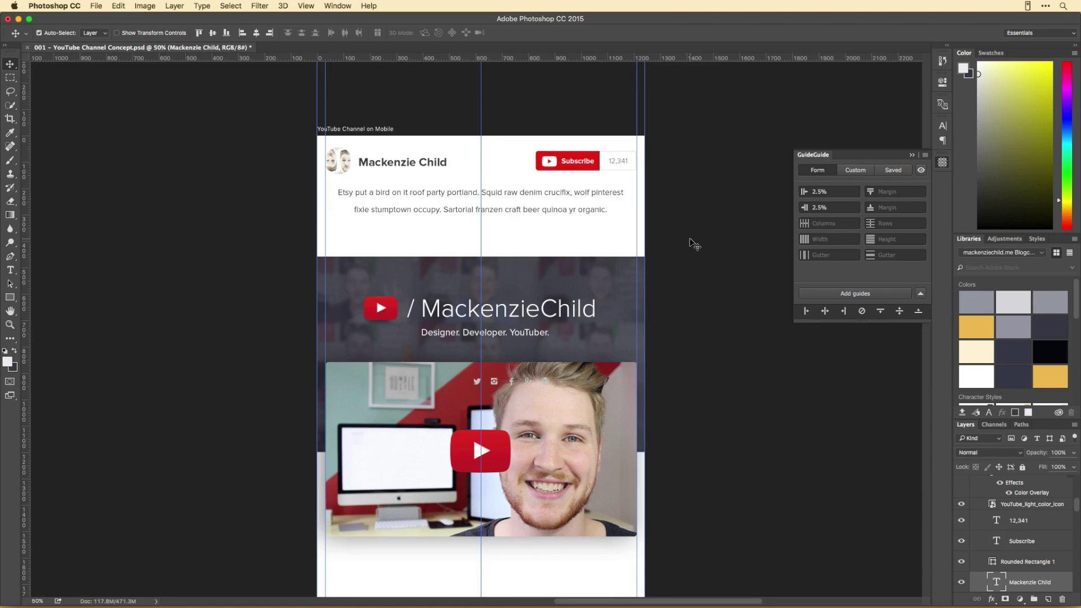
pyautogui.click(374, 197)
pyautogui.press('Delete')
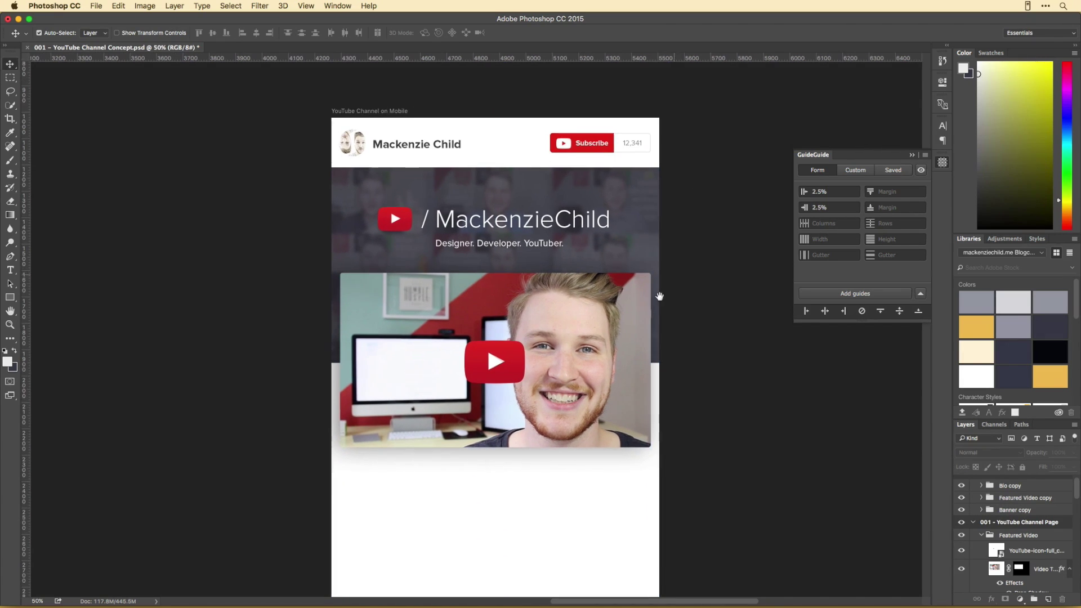
pyautogui.click(382, 169)
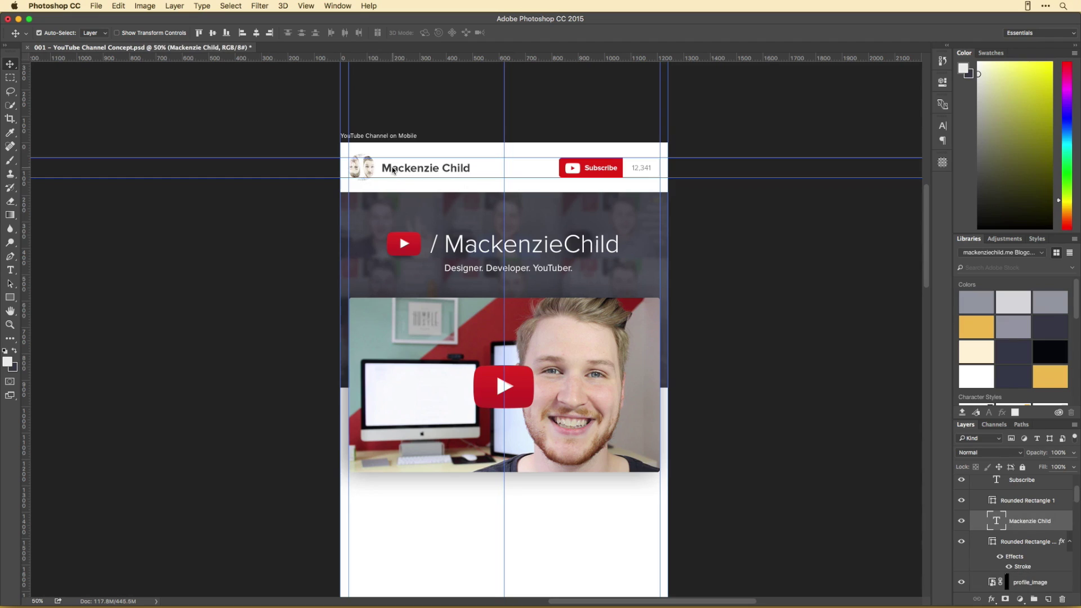
pyautogui.press('super+semicolon')
pyautogui.press('super+minus')
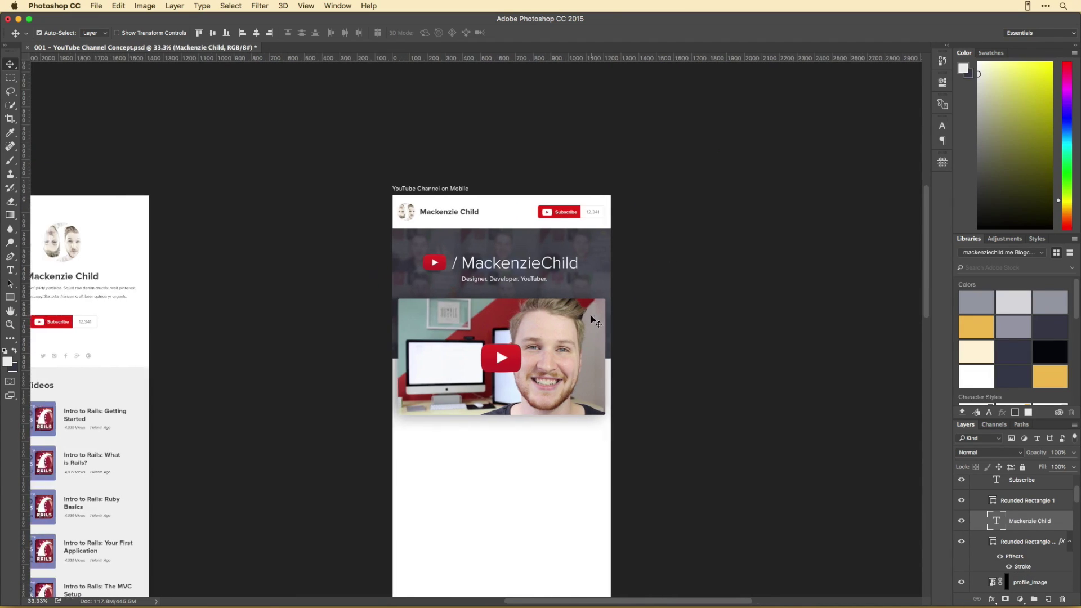
pyautogui.scroll(-3, 589, 315)
# - Copy the Featured Video Details group under the mobile video
pyautogui.hscroll(-10, 590, 315)
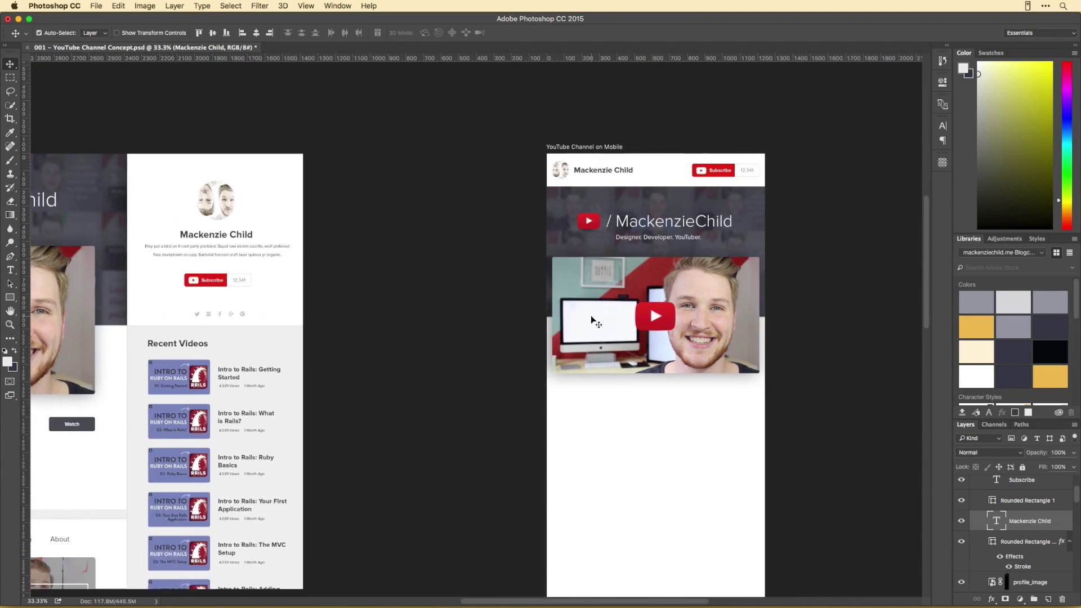
pyautogui.click(179, 330)
pyautogui.moveTo(995, 495); pyautogui.dragTo(989, 580)
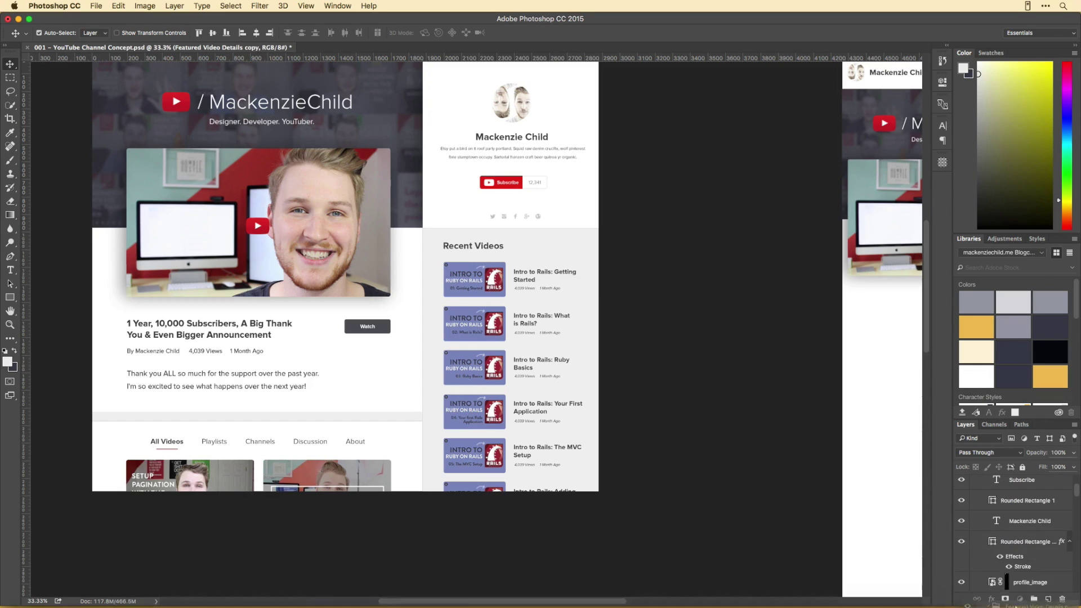
pyautogui.hscroll(6, 606, 312)
pyautogui.moveTo(607, 313); pyautogui.dragTo(498, 352)
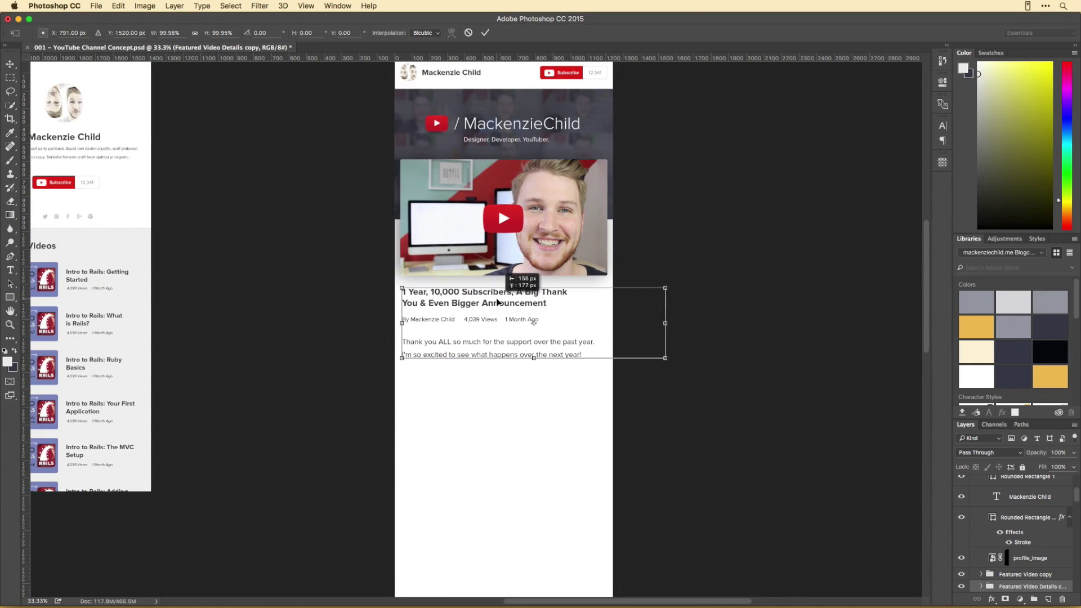
pyautogui.moveTo(708, 357); pyautogui.dragTo(680, 327)
# - Resize the thank-you paragraph box to fit the mobile width
pyautogui.doubleClick(464, 350)
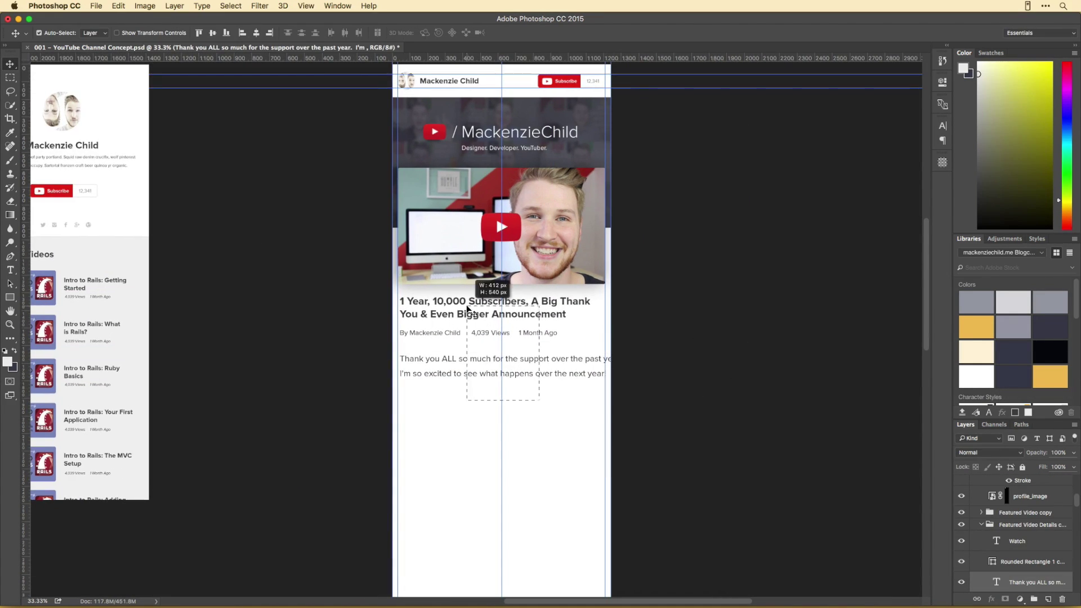
pyautogui.moveTo(466, 309); pyautogui.dragTo(465, 309)
pyautogui.doubleClick(560, 358)
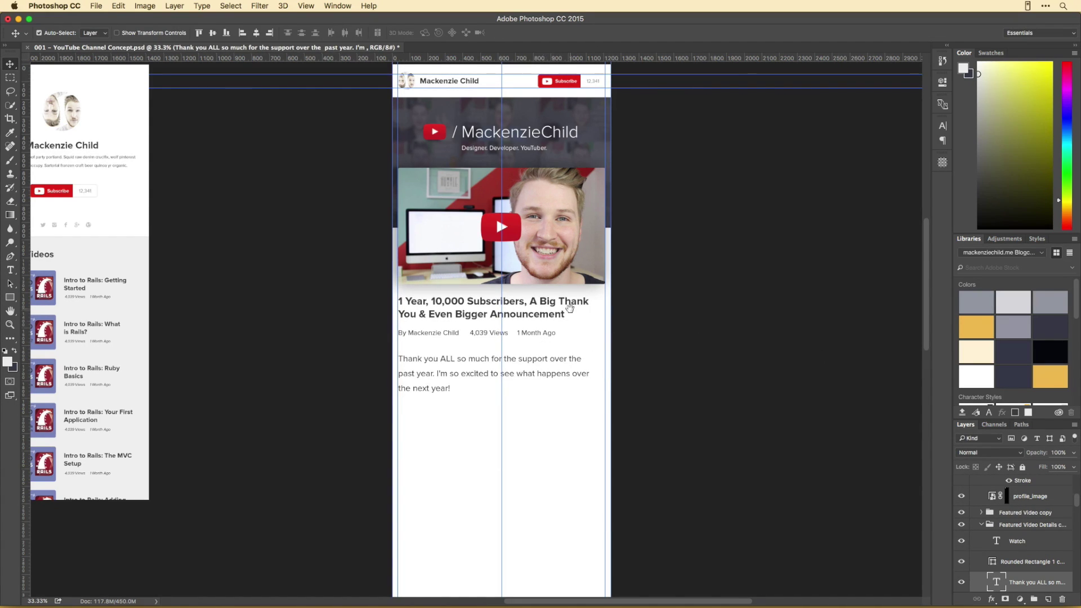
pyautogui.moveTo(569, 307); pyautogui.dragTo(565, 322)
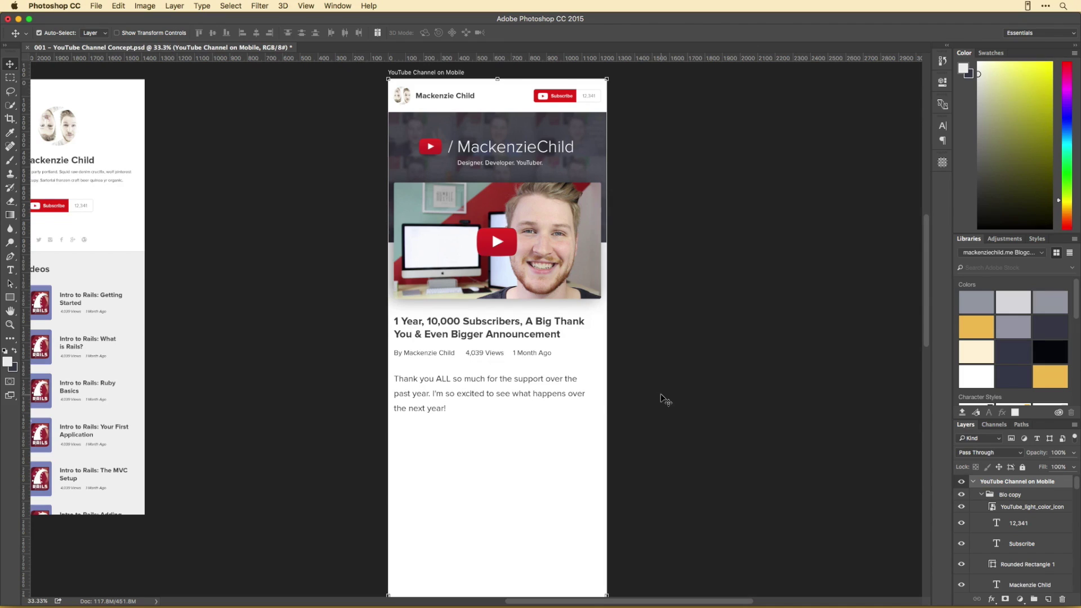
# - Add margin guides and a vertical guide to the mobile artboard
pyautogui.moveTo(661, 234); pyautogui.dragTo(658, 258)
pyautogui.click(941, 162)
pyautogui.click(389, 96)
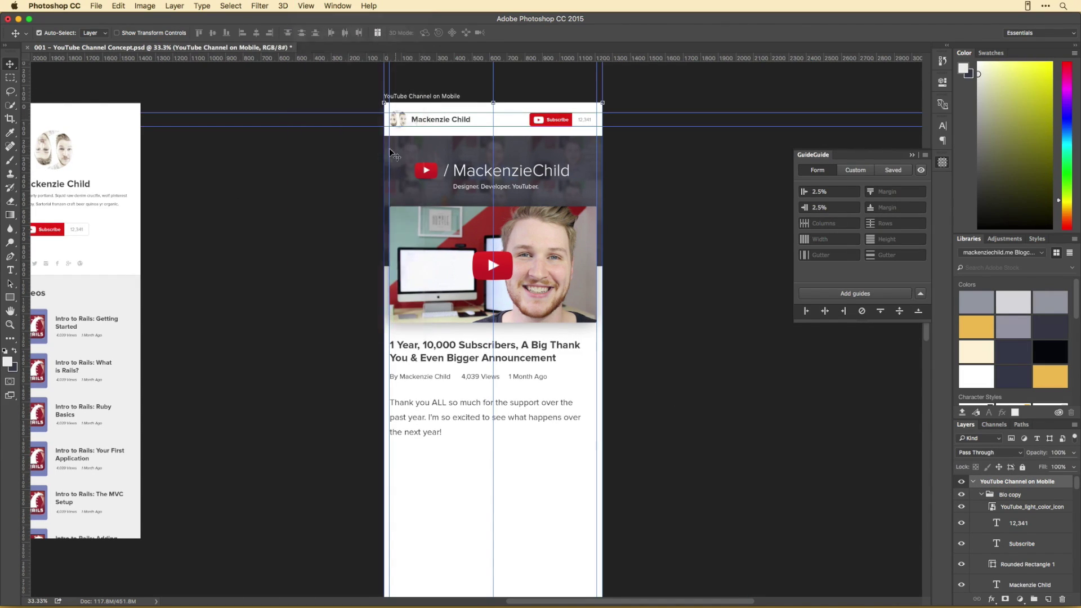
pyautogui.doubleClick(595, 149)
pyautogui.press('Escape')
pyautogui.moveTo(25, 208); pyautogui.dragTo(55, 208)
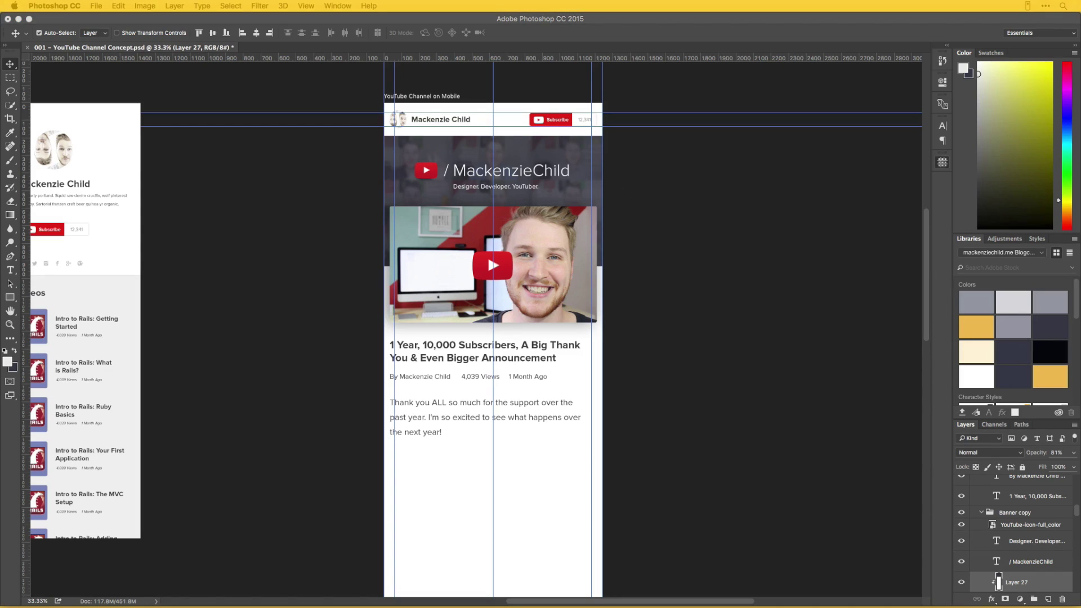
# - Shrink the featured video so it fits within the margins
pyautogui.hotkey('ctrl', '+')
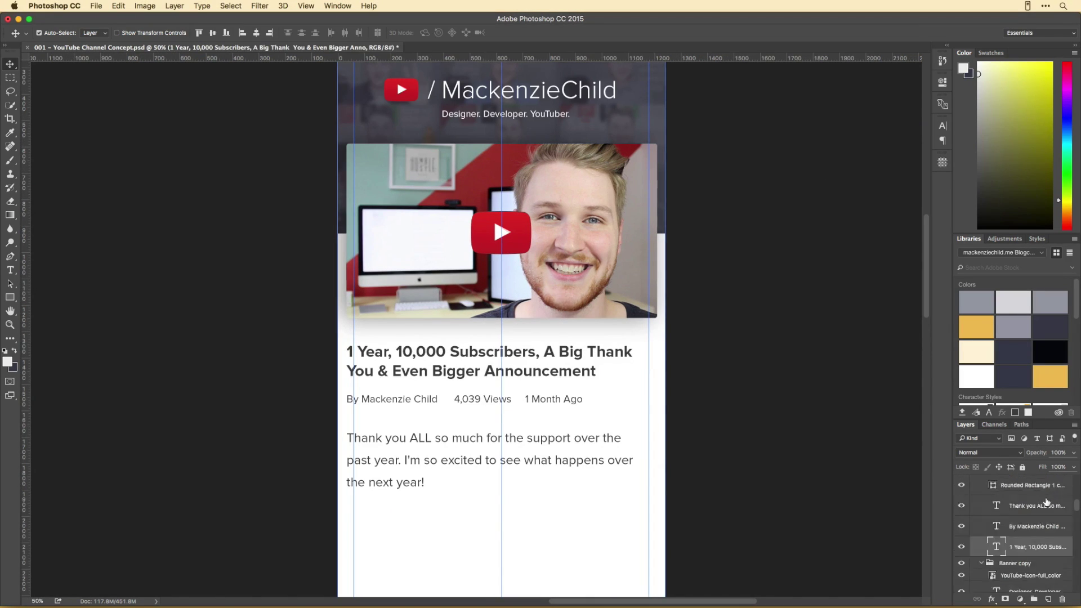
pyautogui.click(591, 443)
pyautogui.hotkey('ctrl', 't')
pyautogui.press('Return')
pyautogui.scroll(2, 598, 441)
pyautogui.keyDown('ctrl'); pyautogui.click(613, 315); pyautogui.keyUp('ctrl')
pyautogui.hotkey('ctrl', 't')
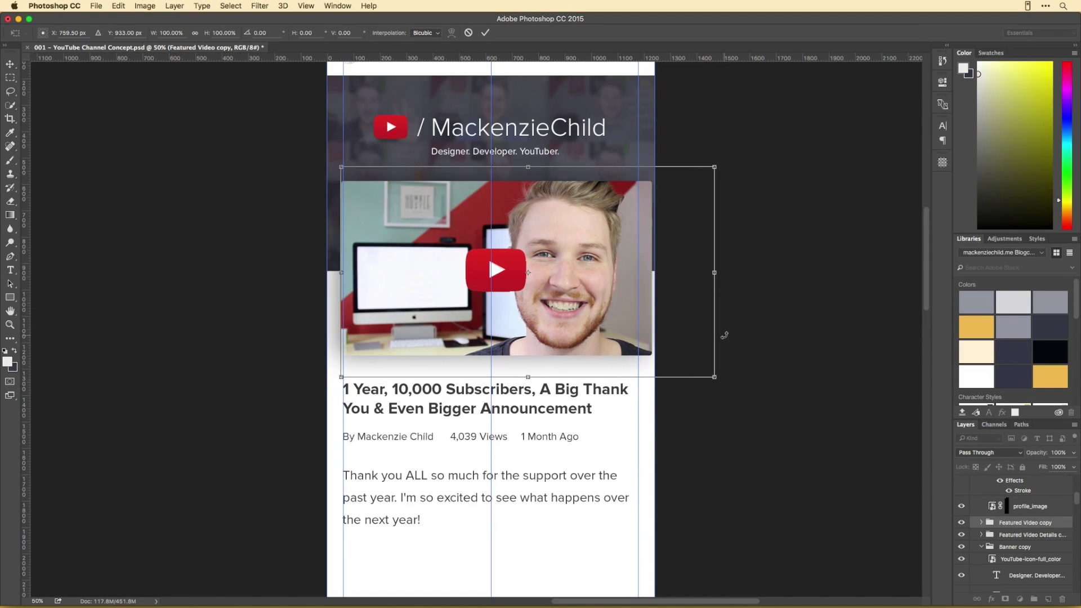
pyautogui.moveTo(716, 378); pyautogui.dragTo(698, 367)
pyautogui.press('Return')
# - Move the video details text up about 20 px
pyautogui.scroll(3, 700, 374)
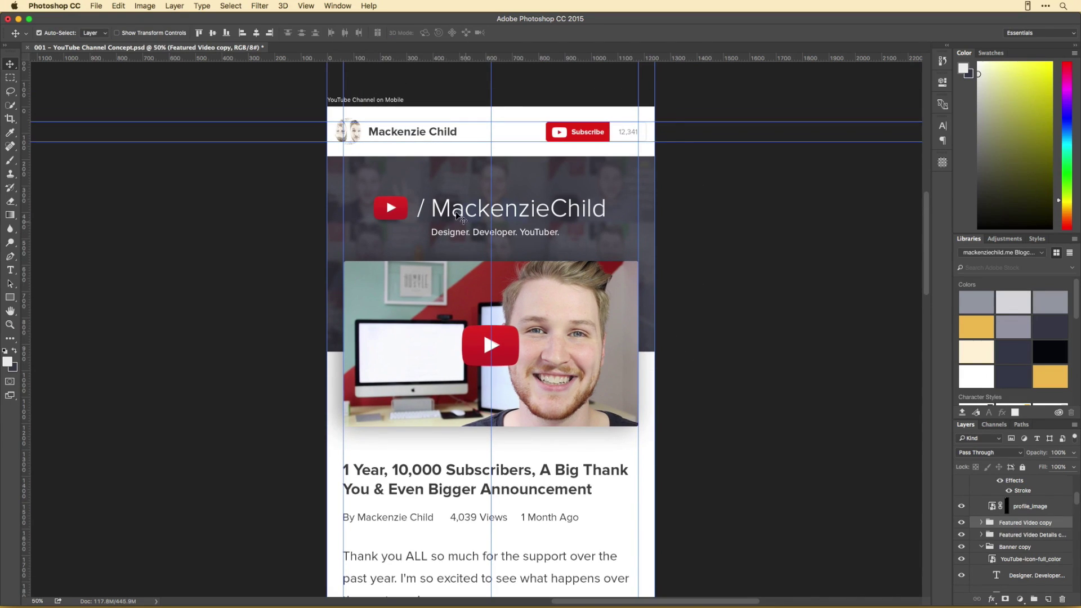
pyautogui.scroll(3, 450, 234)
pyautogui.click(592, 228)
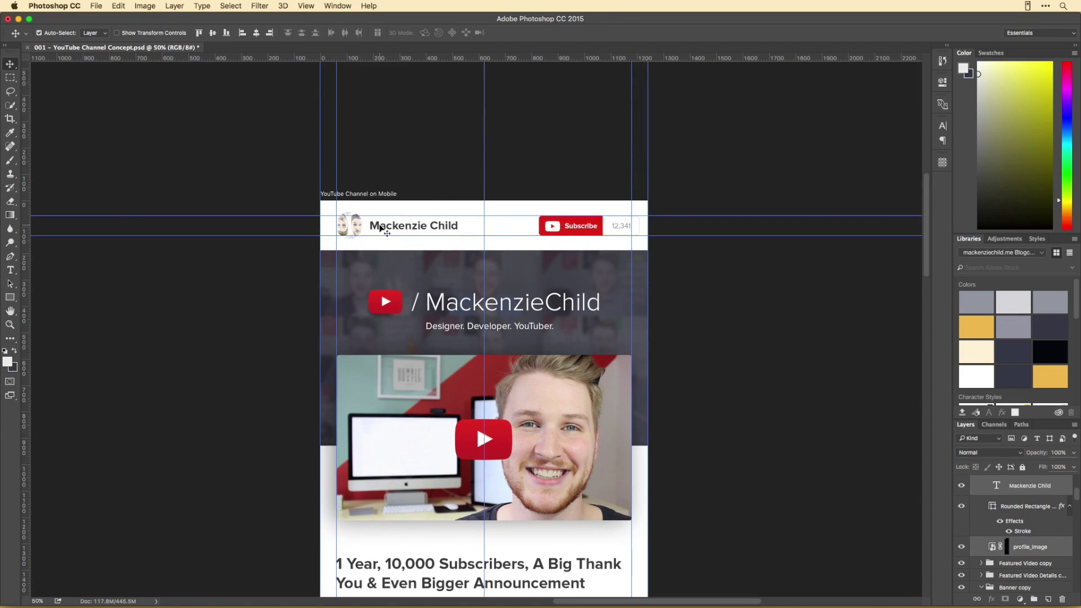
pyautogui.click(615, 201)
pyautogui.scroll(-8, 670, 282)
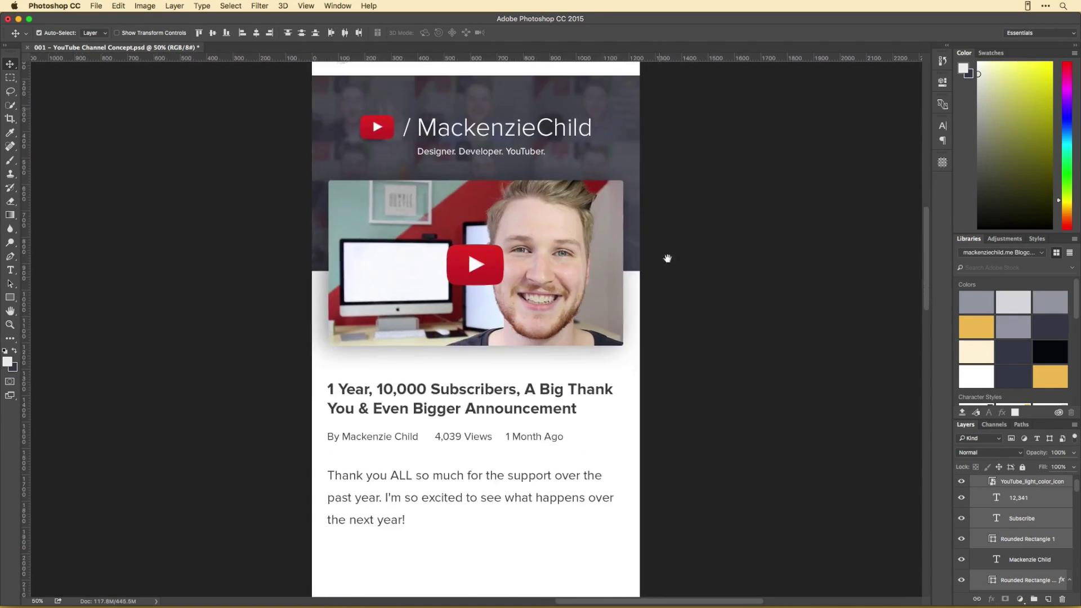
pyautogui.click(982, 494)
pyautogui.moveTo(799, 437); pyautogui.dragTo(802, 426)
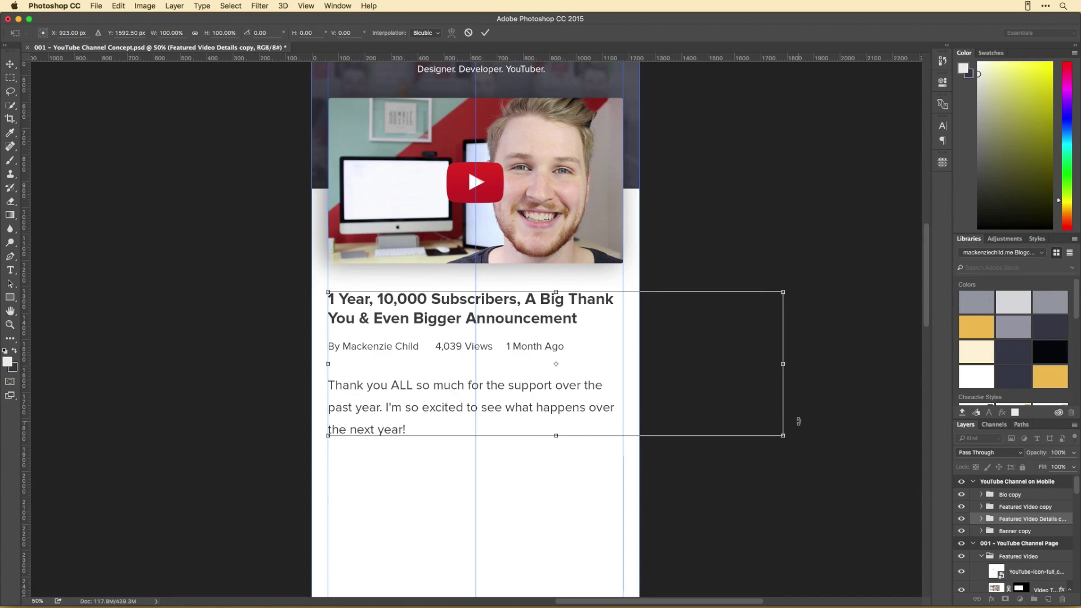
pyautogui.hotkey('ctrl', '-')
pyautogui.hscroll(-5, 528, 237)
pyautogui.hscroll(-5, 649, 272)
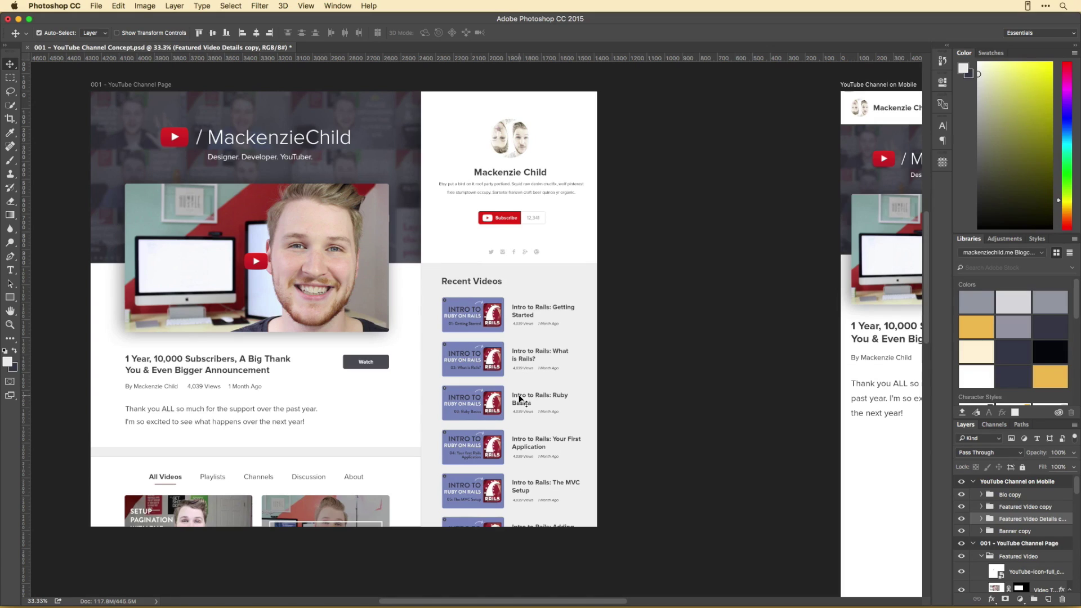
# - Copy the video tabs row and thumbnails below the description, stacking the second thumbnail under the first
pyautogui.hscroll(5, 521, 399)
pyautogui.hscroll(-5, 520, 400)
pyautogui.click(224, 475)
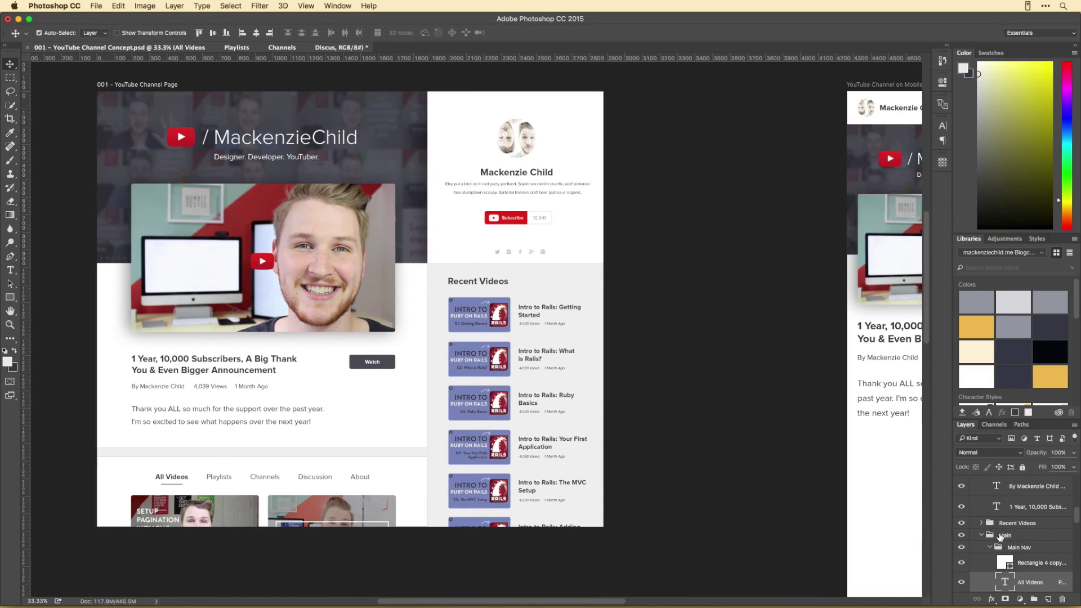
pyautogui.moveTo(999, 536); pyautogui.dragTo(1010, 470)
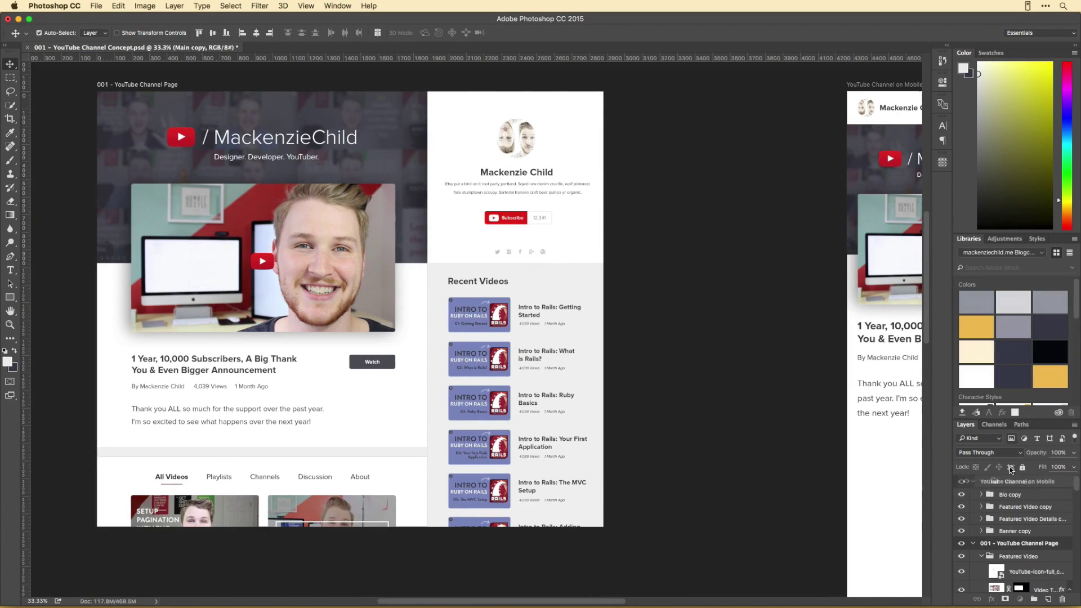
pyautogui.hscroll(5, 476, 327)
pyautogui.moveTo(529, 388)
pyautogui.mouseDown()
pyautogui.moveTo(505, 363)
pyautogui.moveTo(467, 367)
pyautogui.mouseUp()
pyautogui.hotkey('ctrl', 't')
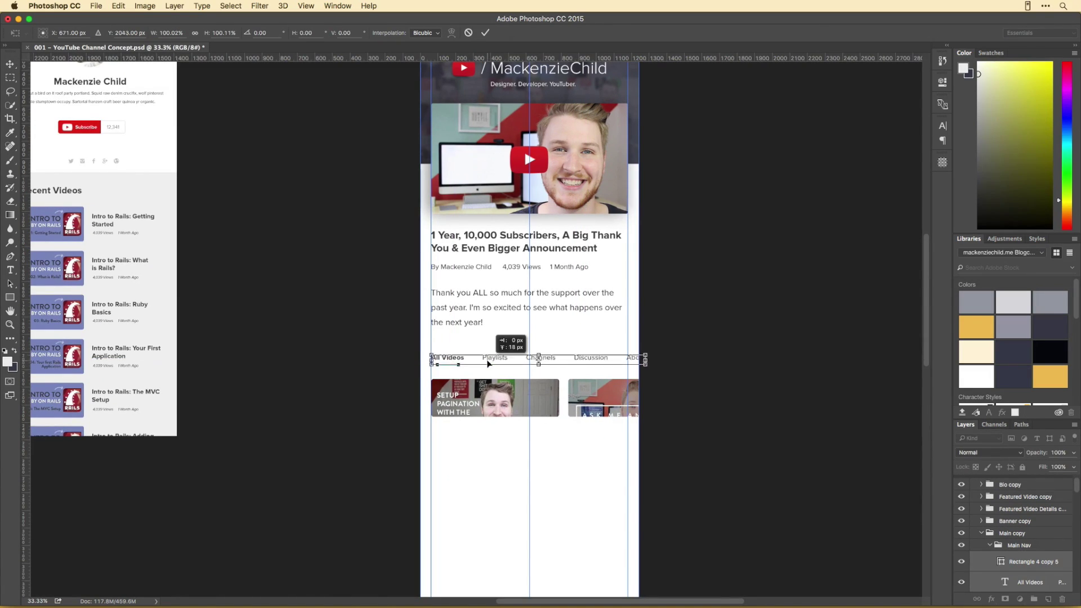
pyautogui.moveTo(641, 394); pyautogui.dragTo(507, 444)
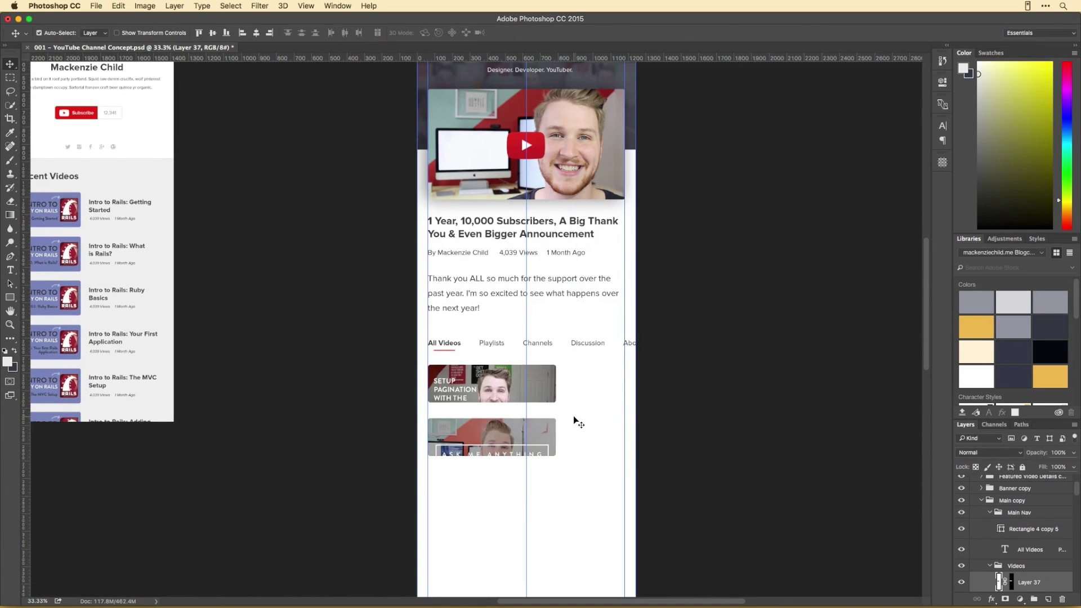
# - Widen both video thumbnails to the full 1113 px column width
pyautogui.scroll(3, 575, 417)
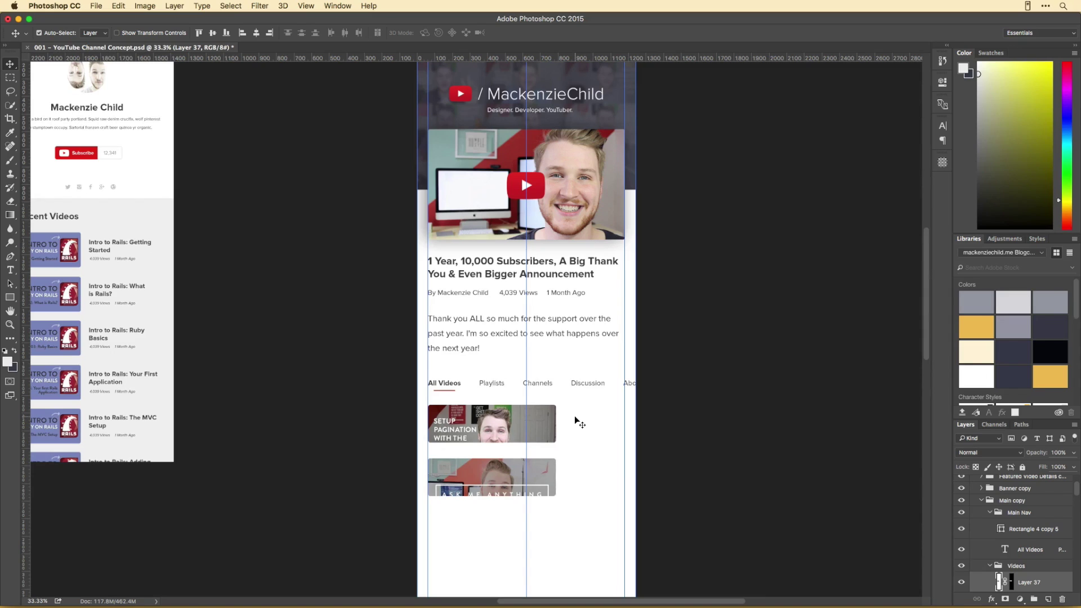
pyautogui.click(452, 389)
pyautogui.click(670, 449)
pyautogui.scroll(-10, 529, 274)
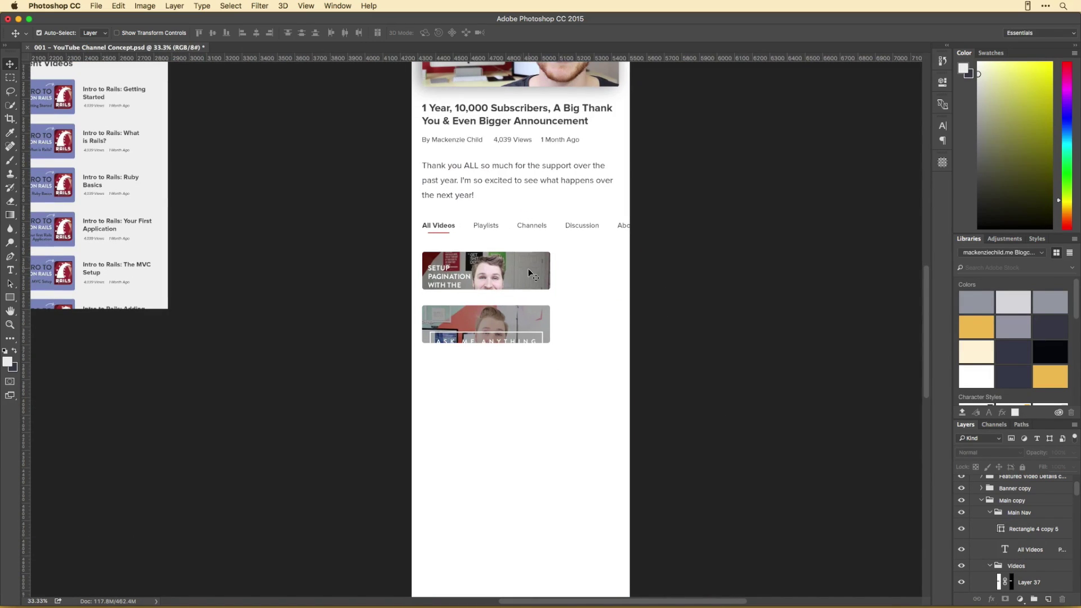
pyautogui.moveTo(439, 228); pyautogui.dragTo(441, 227)
pyautogui.hotkey('ctrl', 't')
pyautogui.moveTo(550, 343); pyautogui.dragTo(623, 442)
pyautogui.press('Return')
# - Frame the stacked thumbnails in 10 px rounded rectangles and clip them into those frames
pyautogui.moveTo(1011, 585); pyautogui.dragTo(1062, 599)
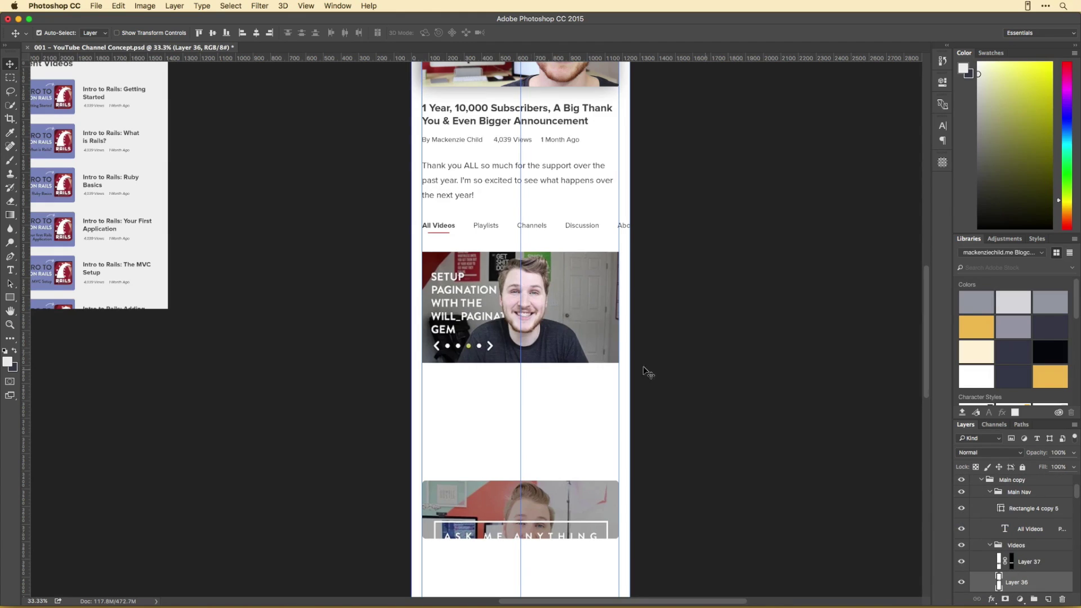
pyautogui.moveTo(10, 297); pyautogui.dragTo(62, 308)
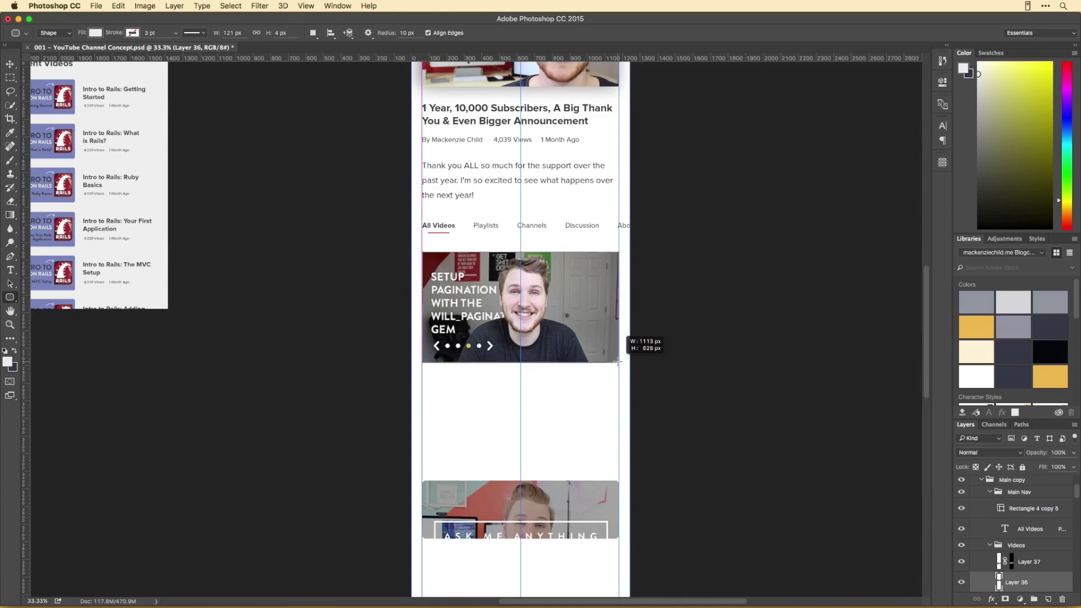
pyautogui.moveTo(617, 361); pyautogui.dragTo(619, 363)
pyautogui.press('v')
pyautogui.moveTo(564, 282); pyautogui.dragTo(564, 415)
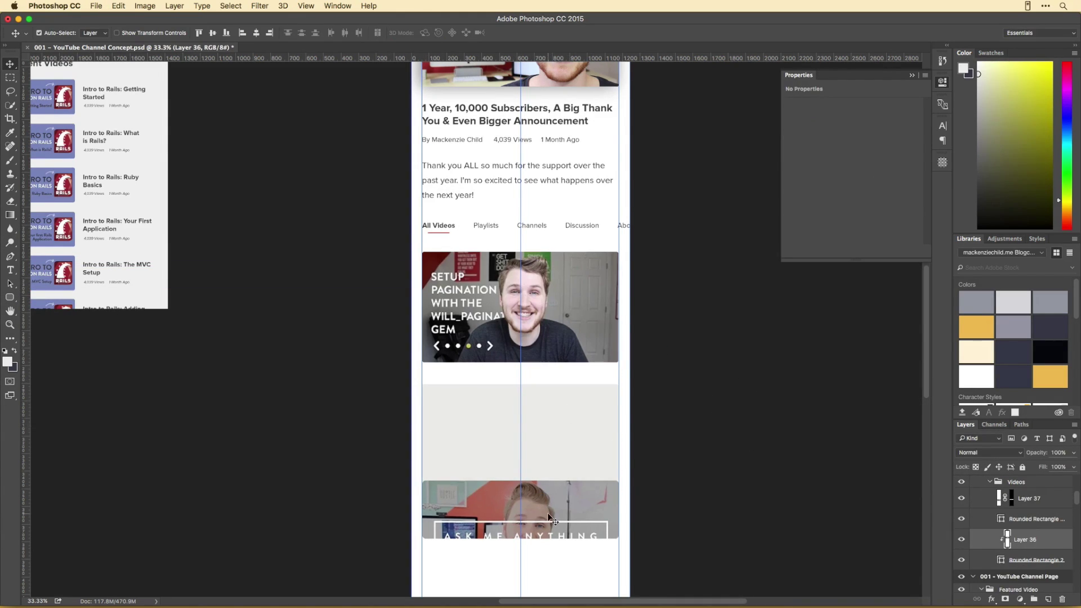
pyautogui.moveTo(550, 518); pyautogui.dragTo(550, 421)
pyautogui.rightClick(946, 476)
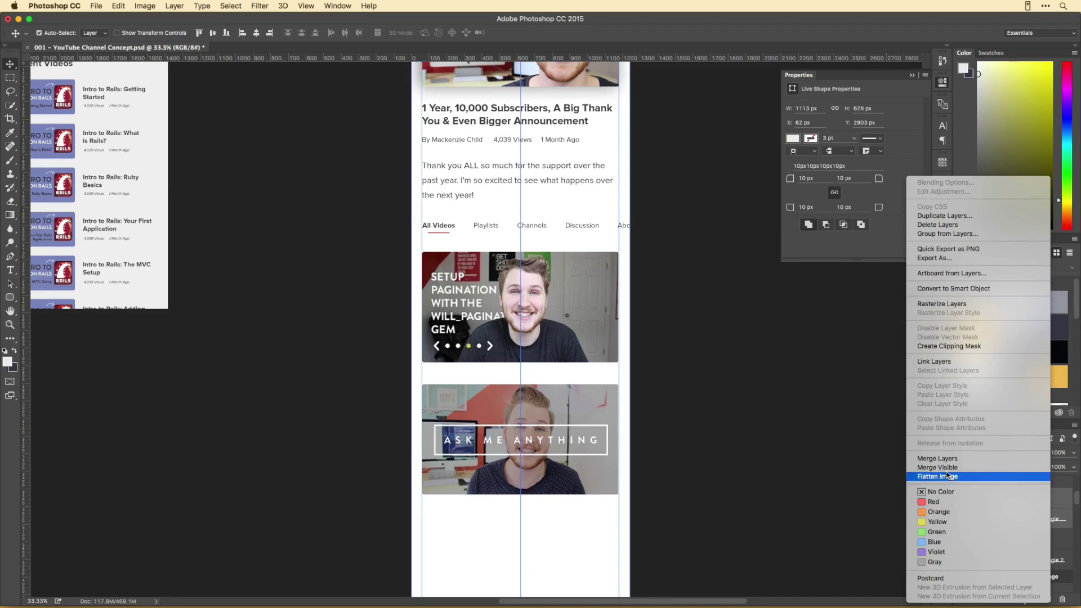
pyautogui.click(795, 350)
# - Copy the grey background into the mobile layout as a 73 px divider band above the tabs
pyautogui.moveTo(605, 516); pyautogui.dragTo(445, 270)
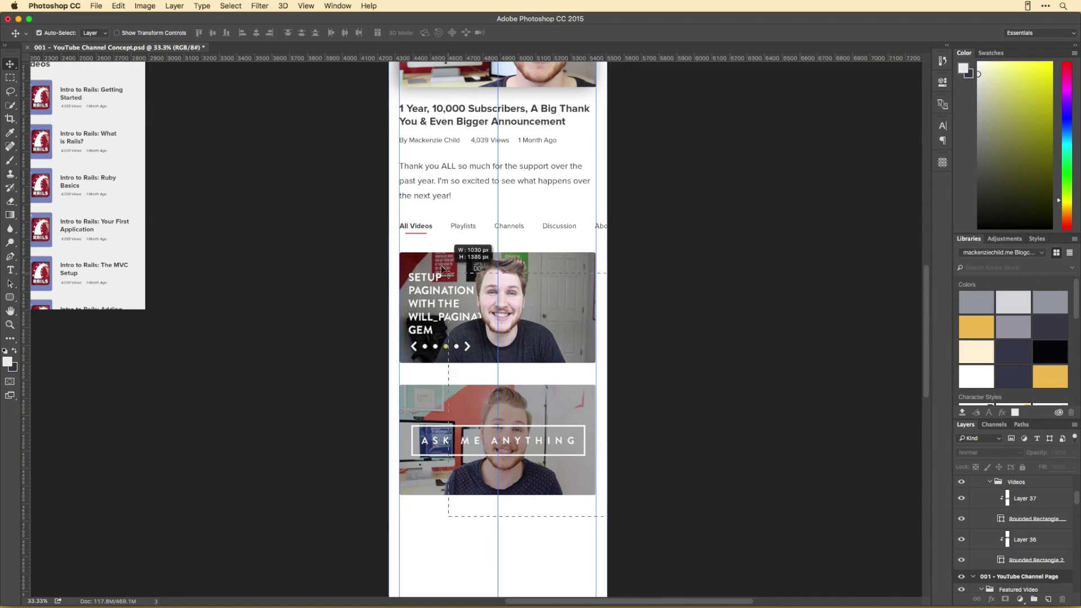
pyautogui.hotkey('ctrl', 't')
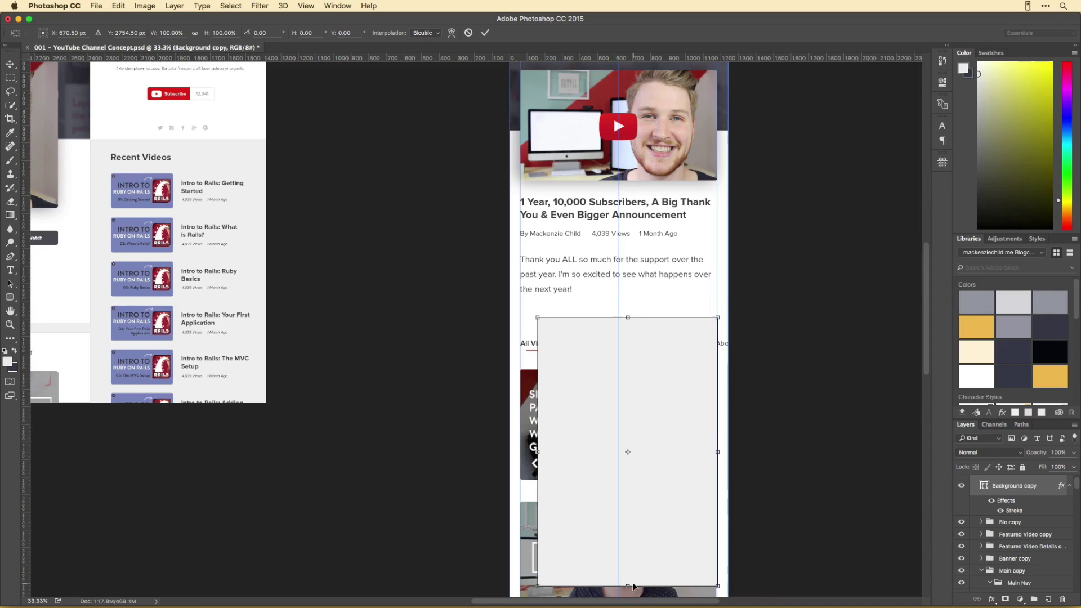
pyautogui.moveTo(633, 587); pyautogui.dragTo(638, 329)
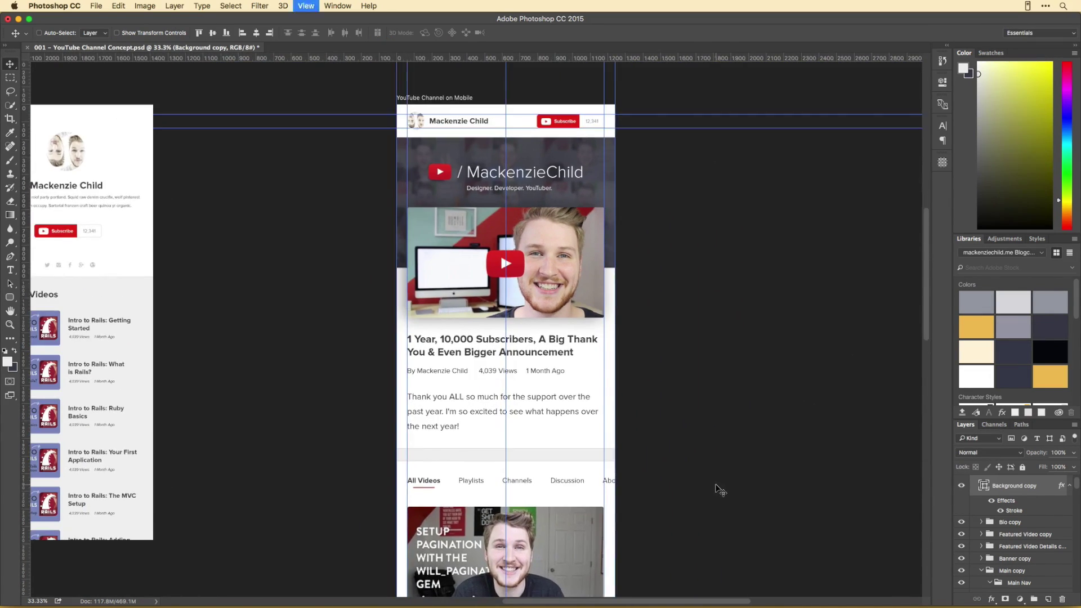
pyautogui.moveTo(828, 347); pyautogui.dragTo(715, 531)
pyautogui.click(591, 172)
# - Enlarge the Subscribe button and 12,341 count and align them right in the header
pyautogui.moveTo(555, 176); pyautogui.dragTo(533, 177)
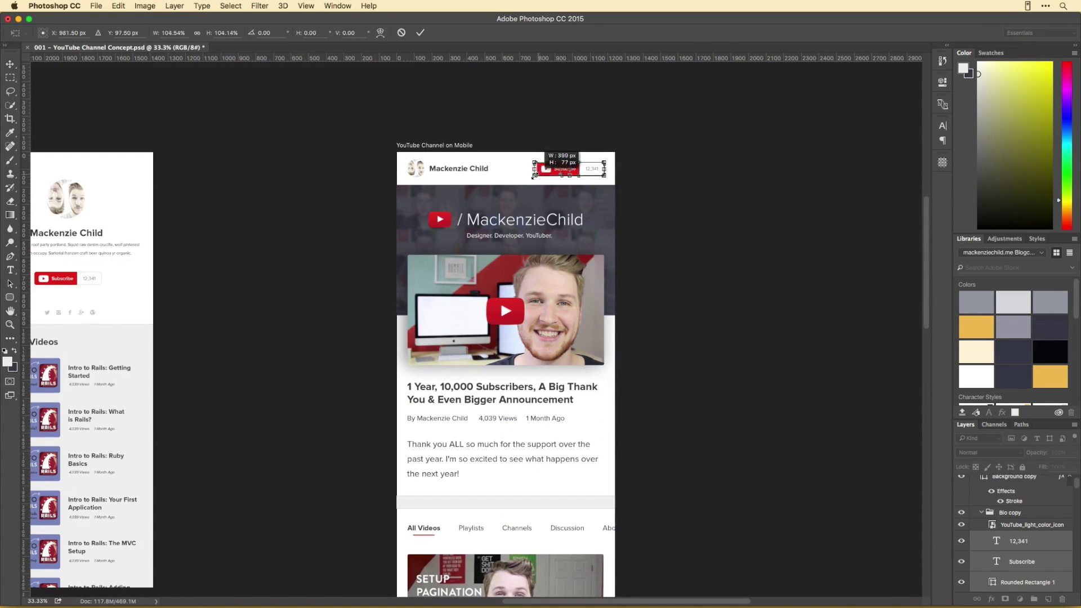
pyautogui.keyDown('shift'); pyautogui.click(568, 174); pyautogui.keyUp('shift')
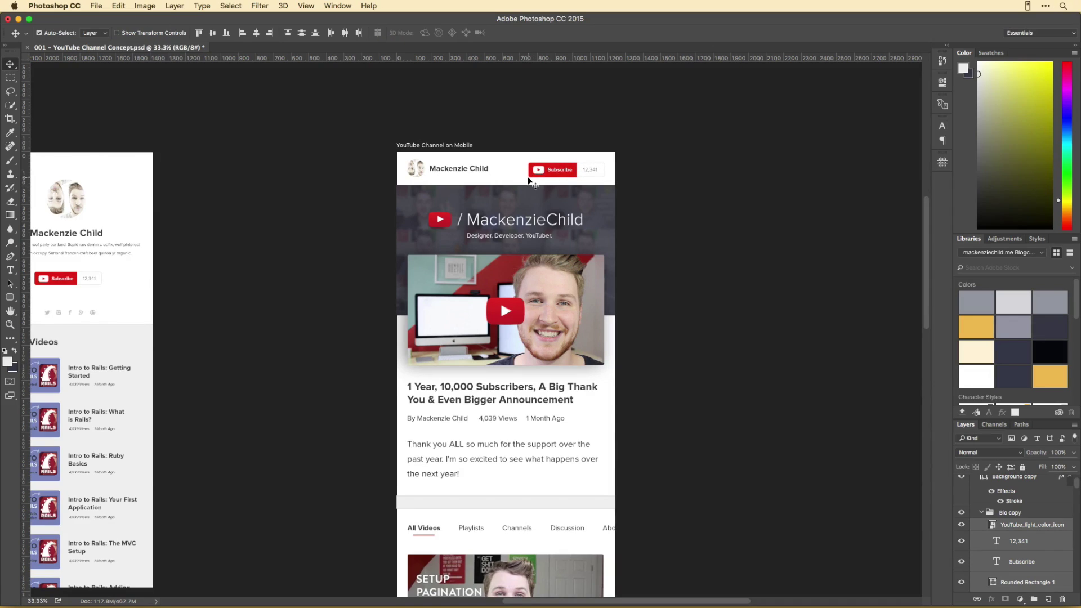
pyautogui.moveTo(529, 180); pyautogui.dragTo(429, 175)
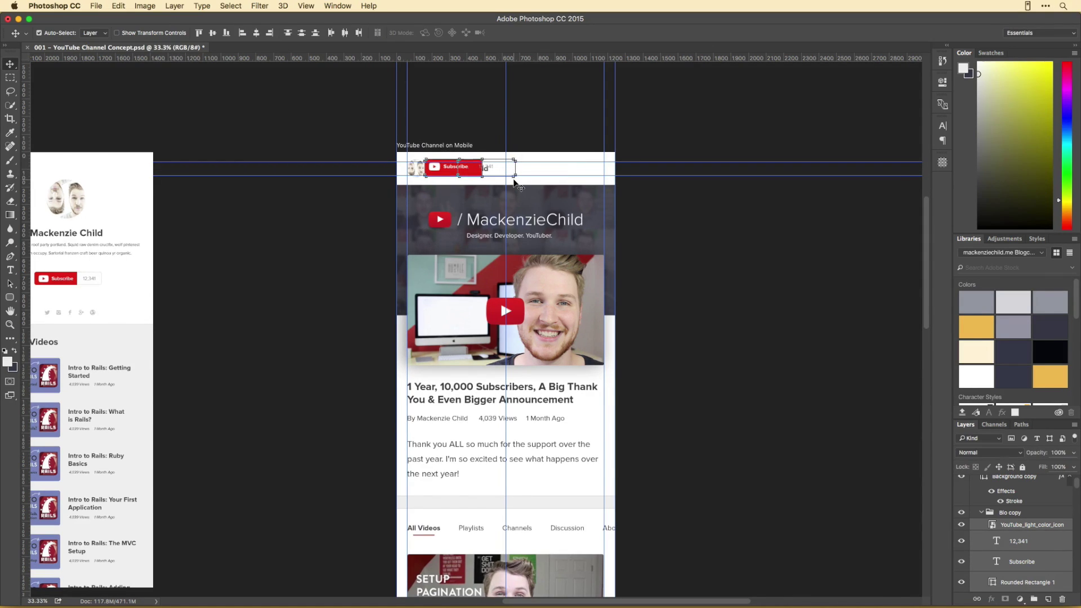
pyautogui.hotkey('ctrl', '+')
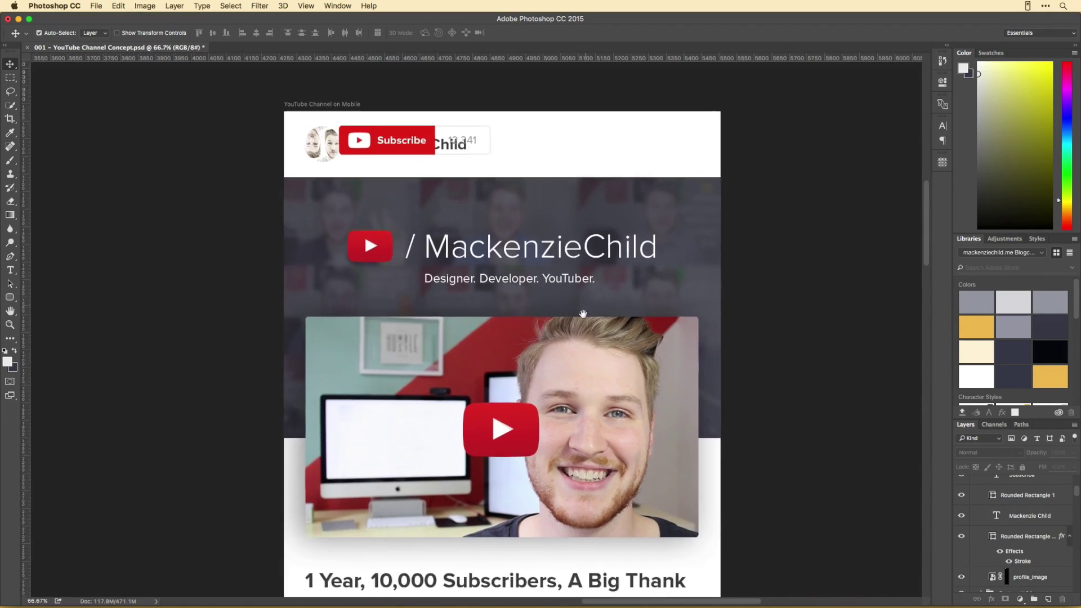
pyautogui.moveTo(378, 178); pyautogui.dragTo(503, 169)
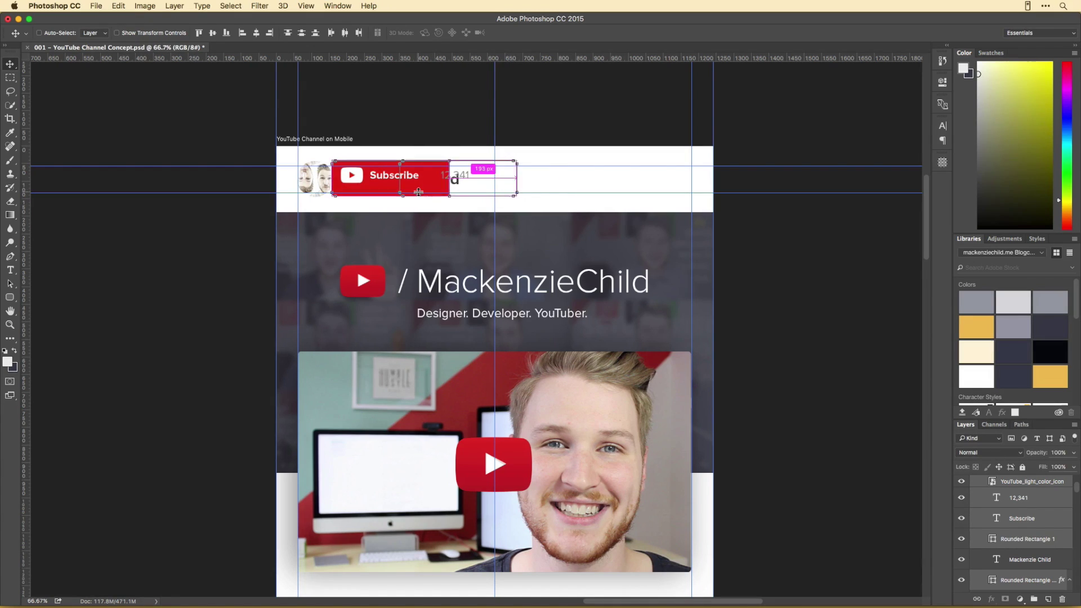
pyautogui.hotkey('ctrl', 't')
pyautogui.moveTo(441, 182); pyautogui.dragTo(649, 186)
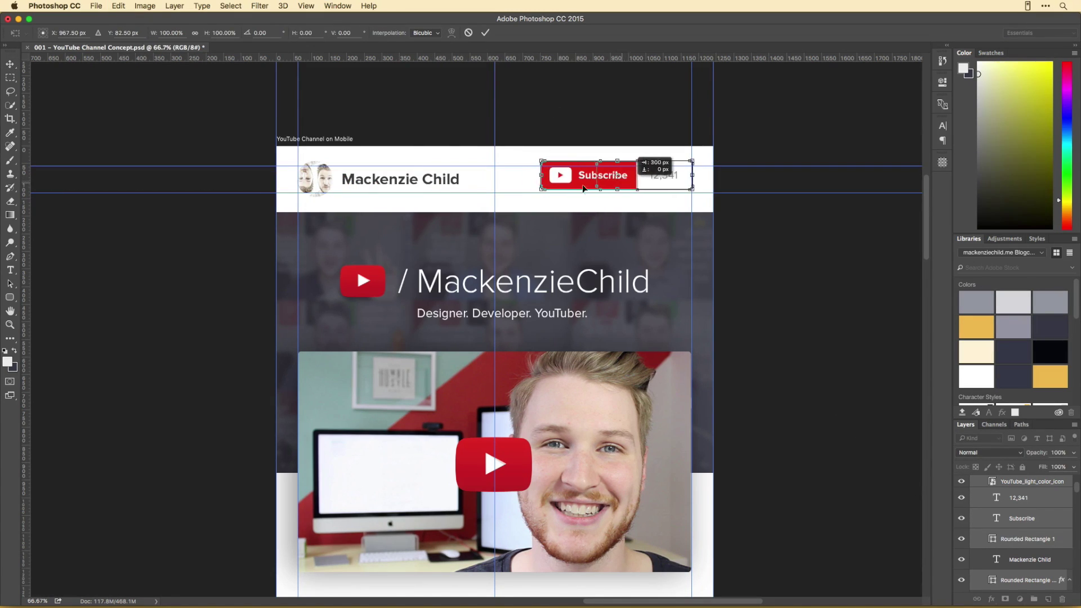
pyautogui.hotkey('ctrl', '-')
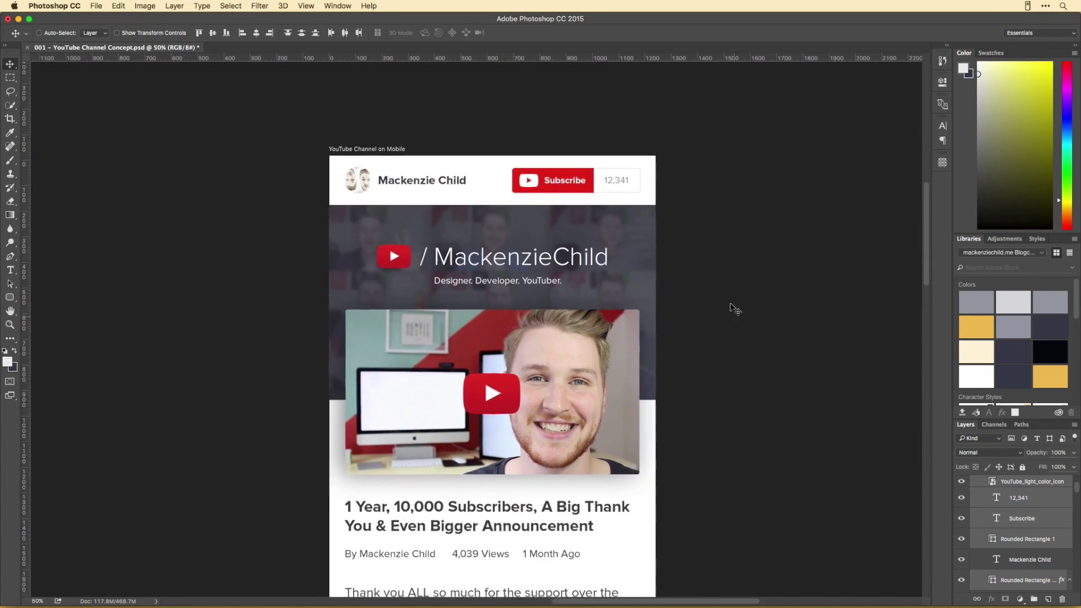
pyautogui.scroll(-5, 719, 242)
pyautogui.hscroll(5, 719, 242)
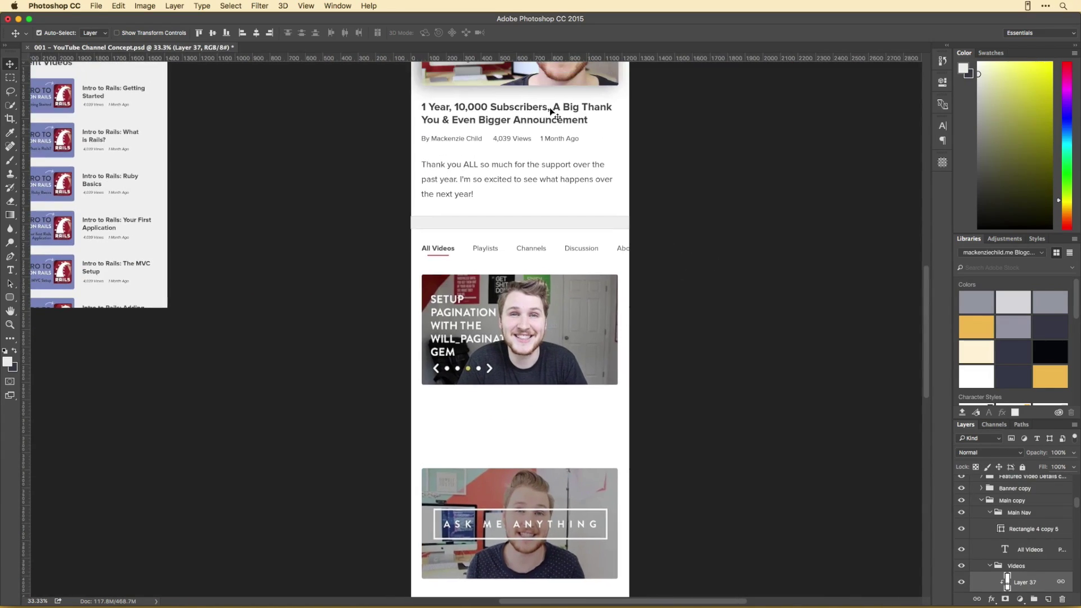
# - Duplicate the post title under the first thumbnail as its video title and byline
pyautogui.moveTo(552, 106); pyautogui.dragTo(568, 389)
pyautogui.doubleClick(445, 385)
pyautogui.write('How to setup pagination with the will_paginate g')
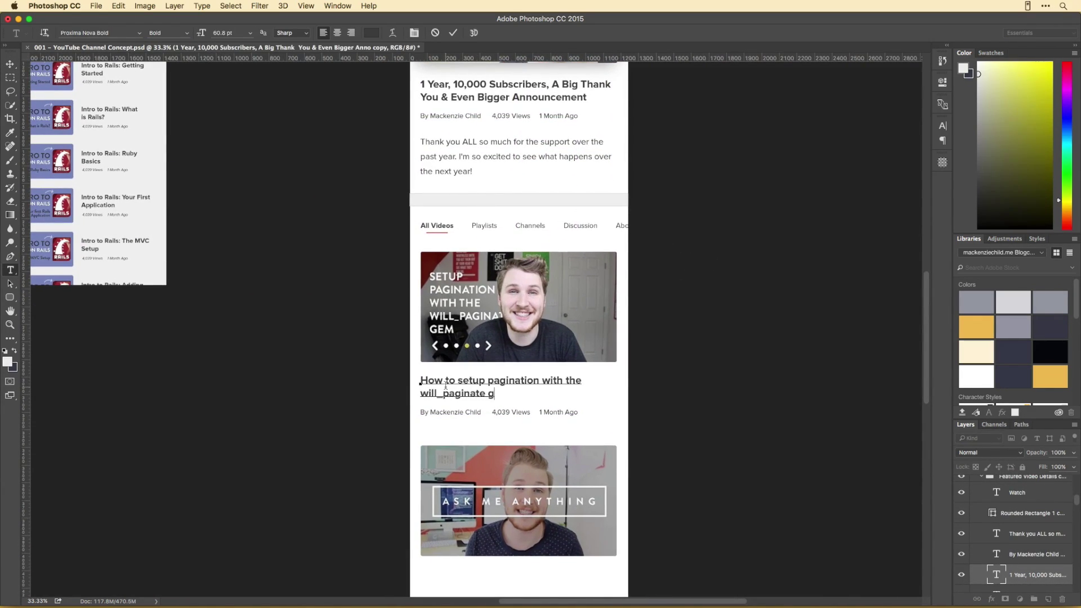
pyautogui.write('em')
pyautogui.hotkey('ctrl', 'Return')
pyautogui.press('v')
pyautogui.moveTo(445, 386); pyautogui.dragTo(453, 386)
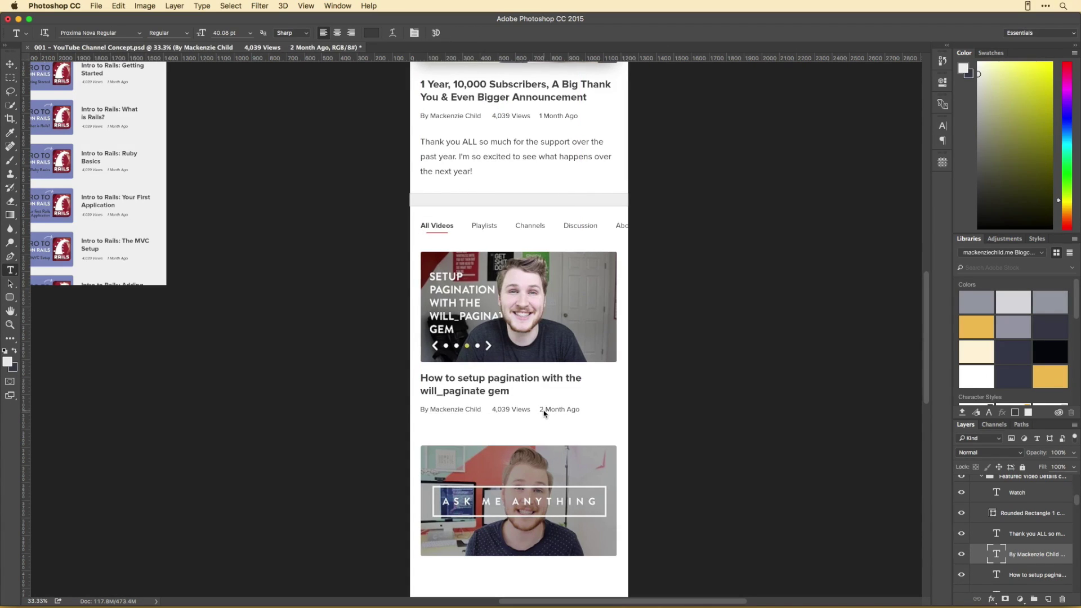
pyautogui.hotkey('ctrl', 'Return')
pyautogui.press('v')
pyautogui.click(533, 338)
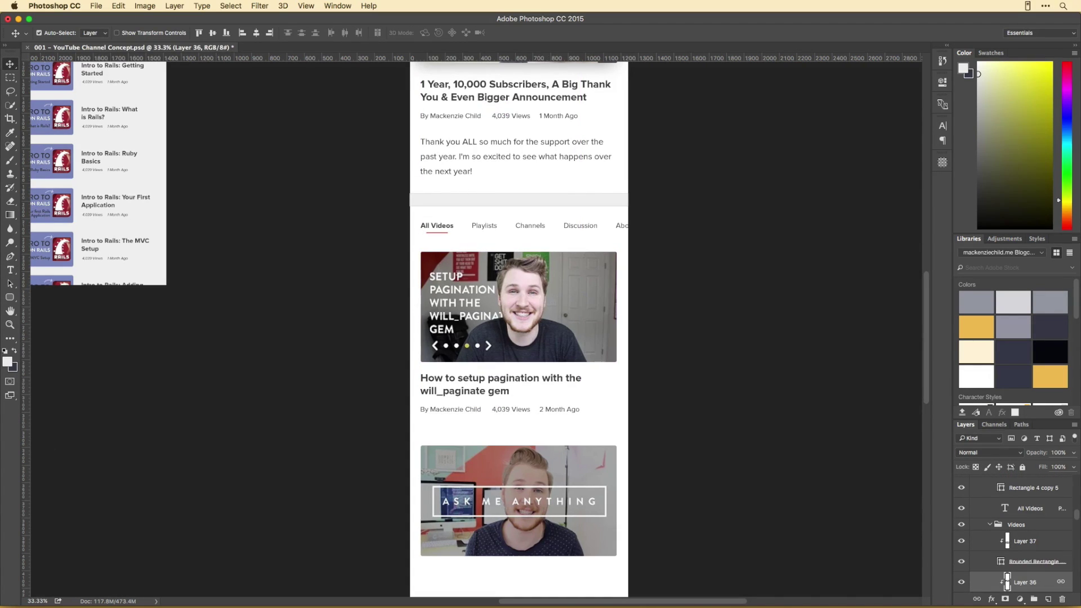
pyautogui.hotkey('ctrl', 'alt', 'a')
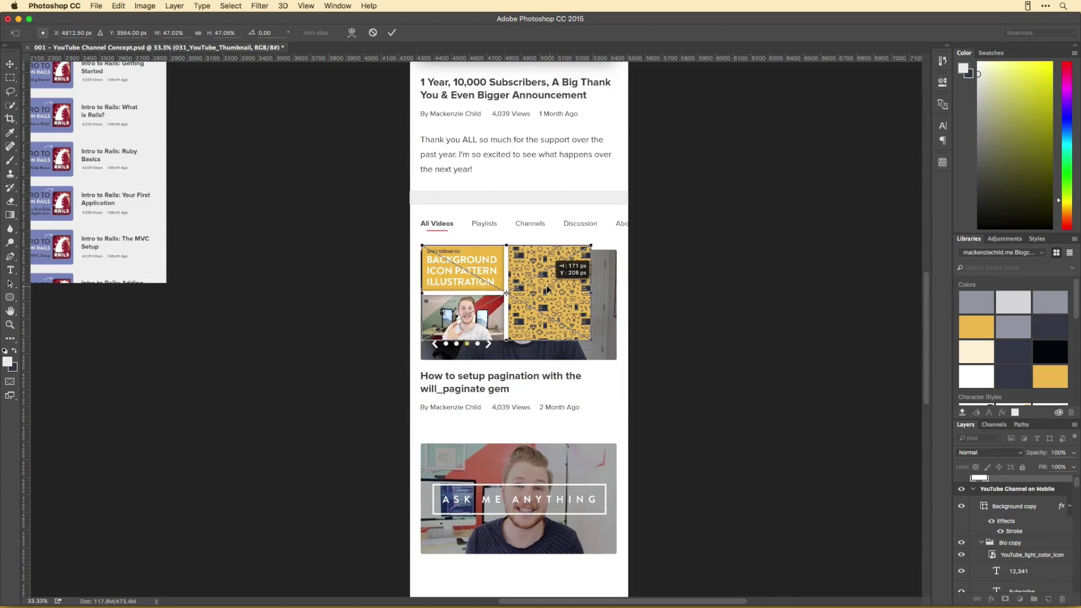
# - Clip the Daily Design 031 thumbnail into the first slot, titled 'Daily Design 031: Background…'
pyautogui.moveTo(1023, 481); pyautogui.dragTo(1031, 554)
pyautogui.rightClick(1036, 552)
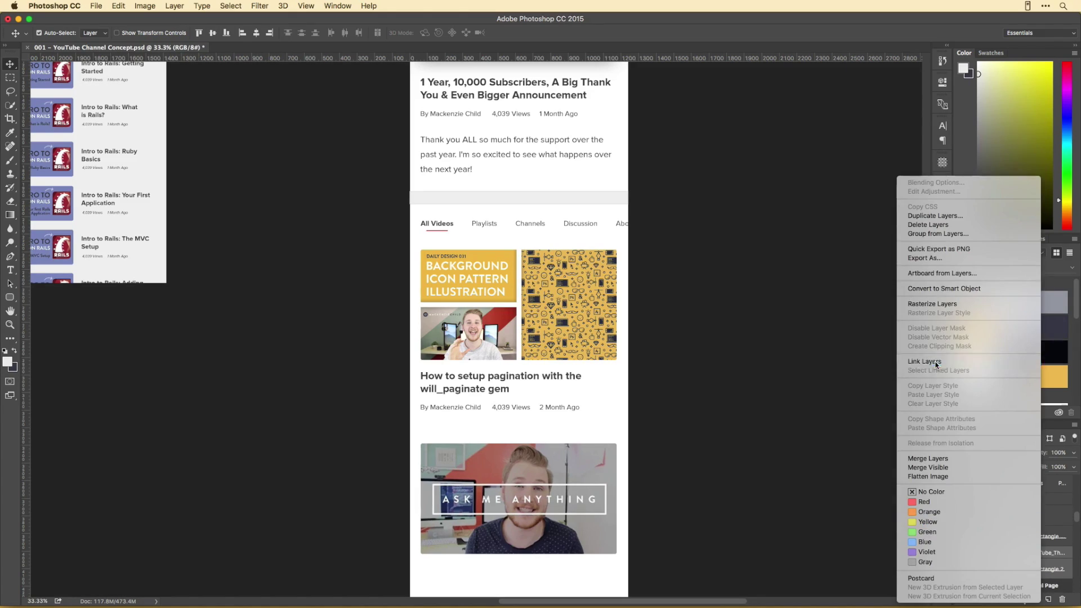
pyautogui.click(956, 360)
pyautogui.click(455, 363)
pyautogui.press('super+a')
pyautogui.write('Daily Design 031: Backgrou')
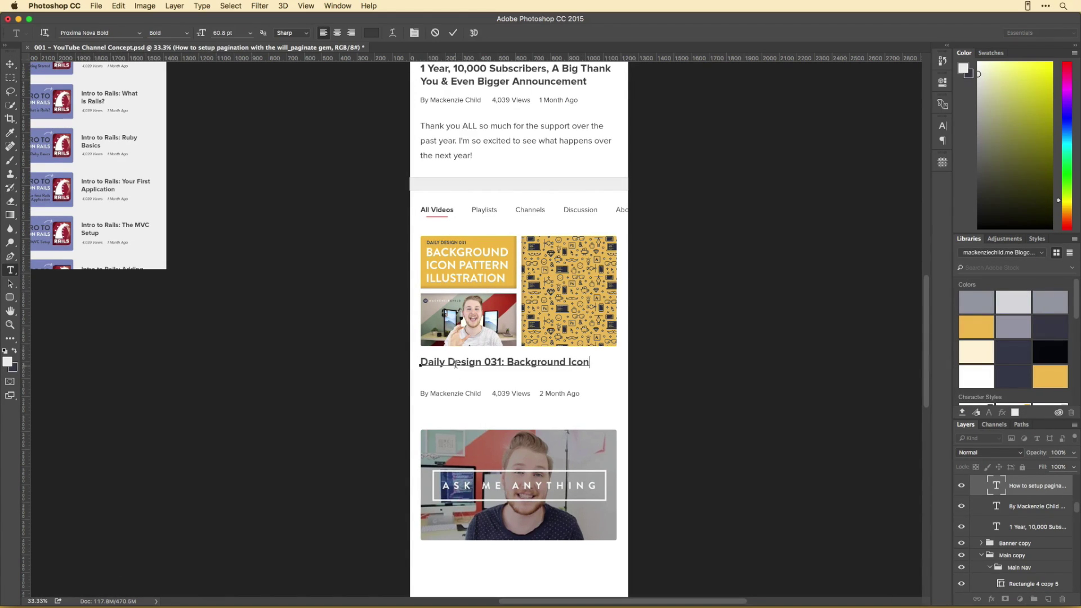
pyautogui.write('n')
pyautogui.press('super+Return')
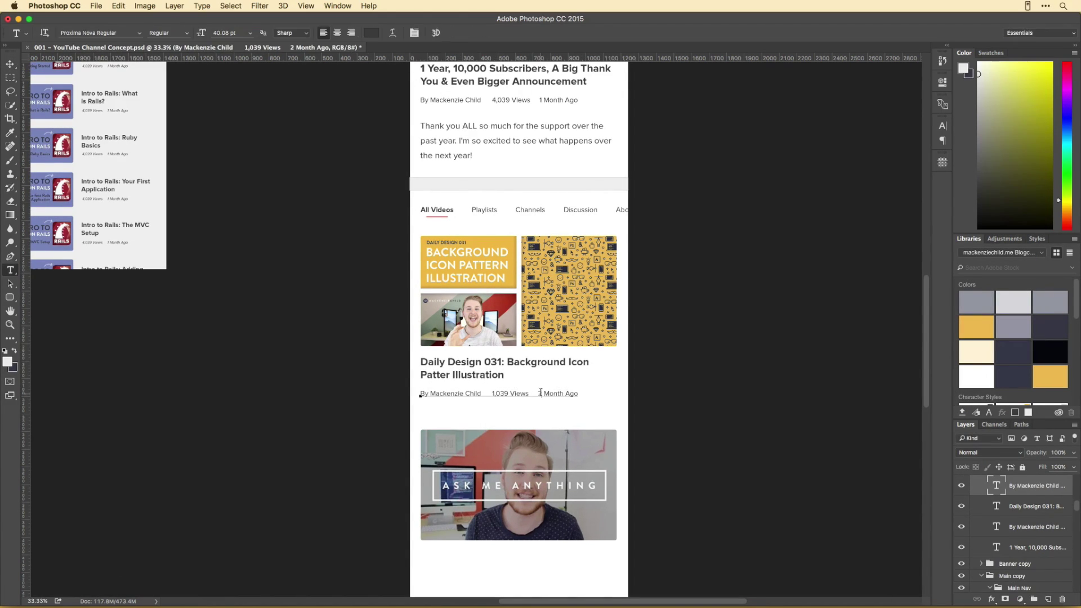
# - Fit the Darth Vader thumbnail into the second slot and clip it there
pyautogui.scroll(-2, 543, 405)
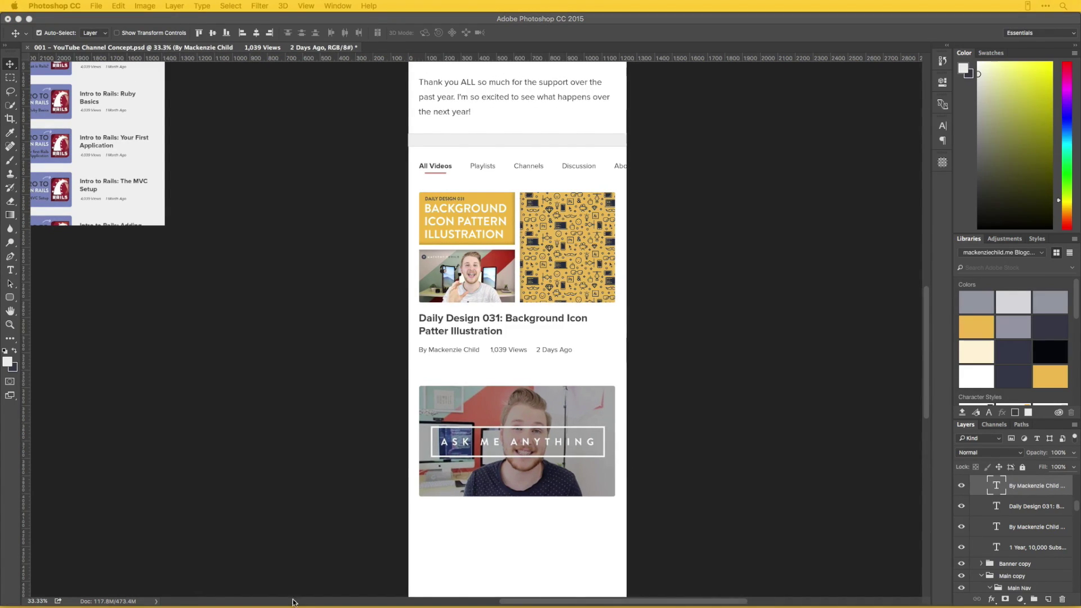
pyautogui.moveTo(292, 602)
pyautogui.mouseDown()
pyautogui.moveTo(625, 518)
pyautogui.moveTo(618, 498)
pyautogui.mouseUp()
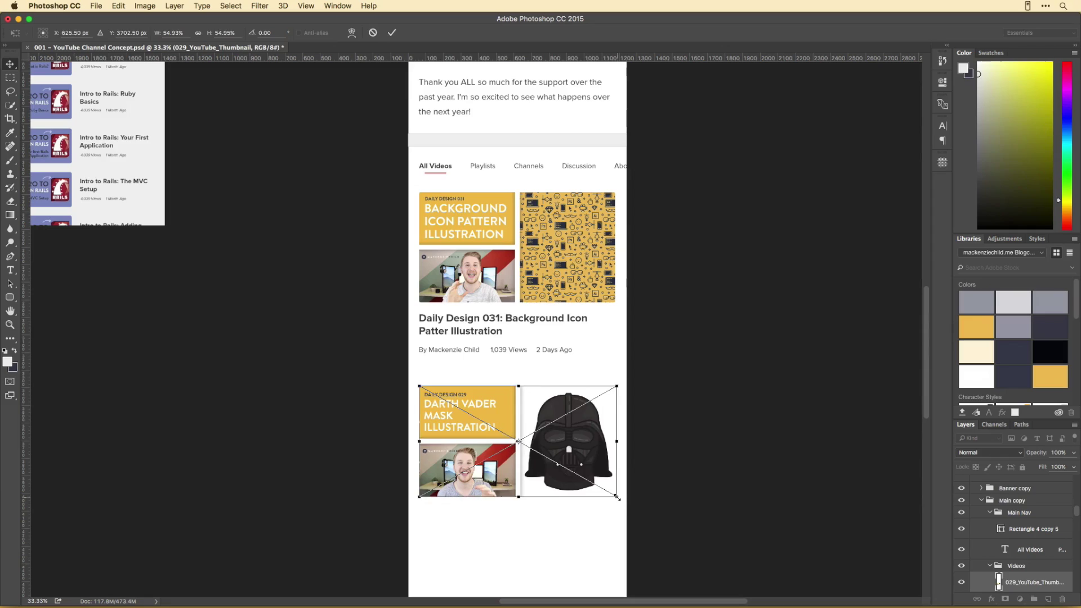
pyautogui.press('Return')
pyautogui.rightClick(1007, 526)
pyautogui.click(929, 362)
# - Copy the dark Watch button from the desktop layout to below the mobile announcement text
pyautogui.scroll(-2, 484, 273)
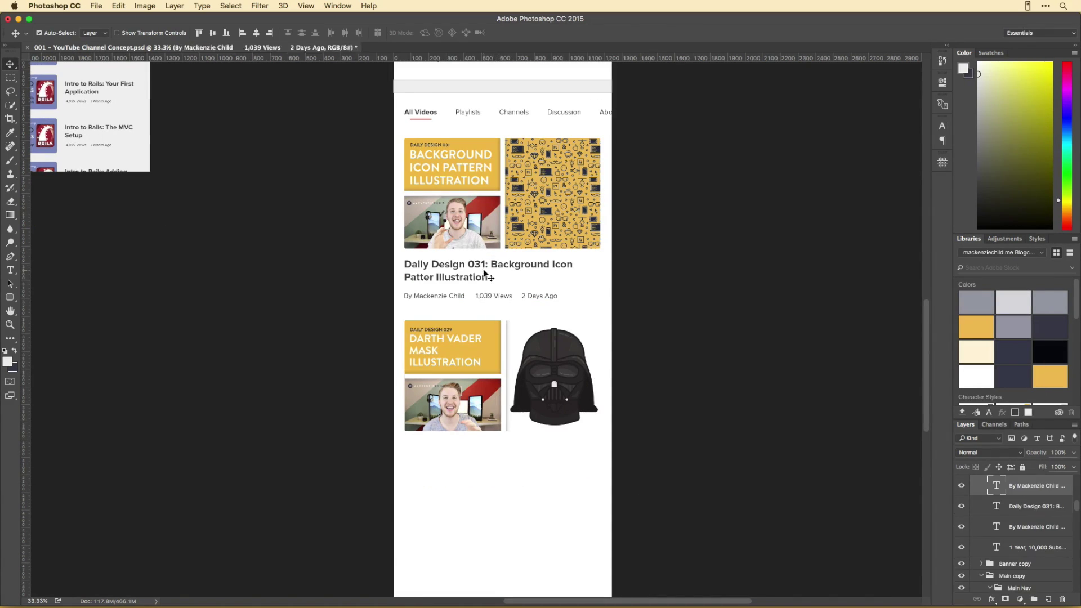
pyautogui.moveTo(484, 273); pyautogui.dragTo(484, 456)
pyautogui.scroll(10, 540, 417)
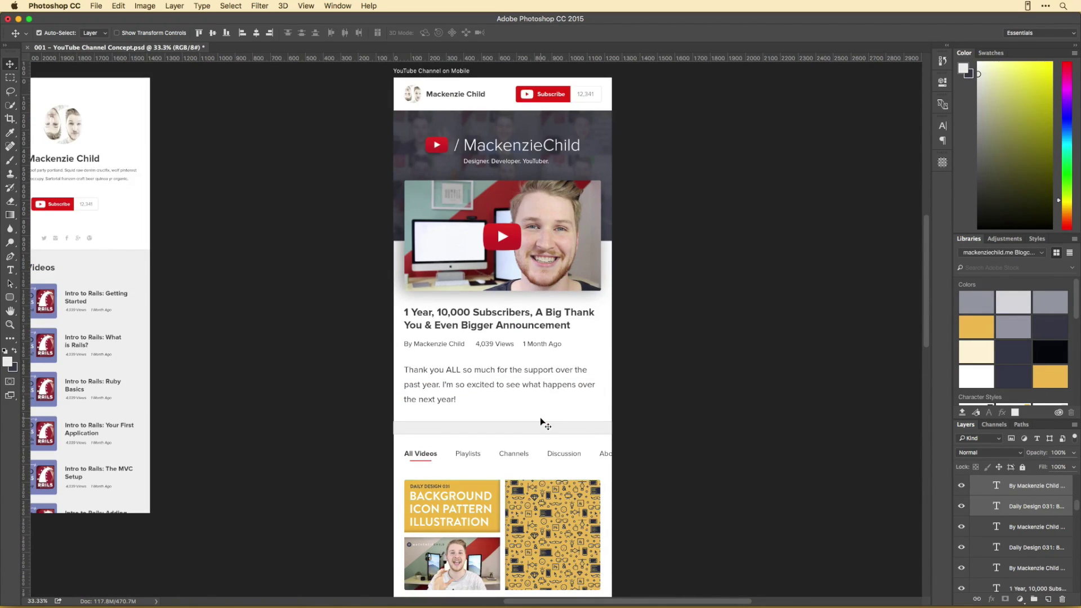
pyautogui.scroll(-3, 540, 421)
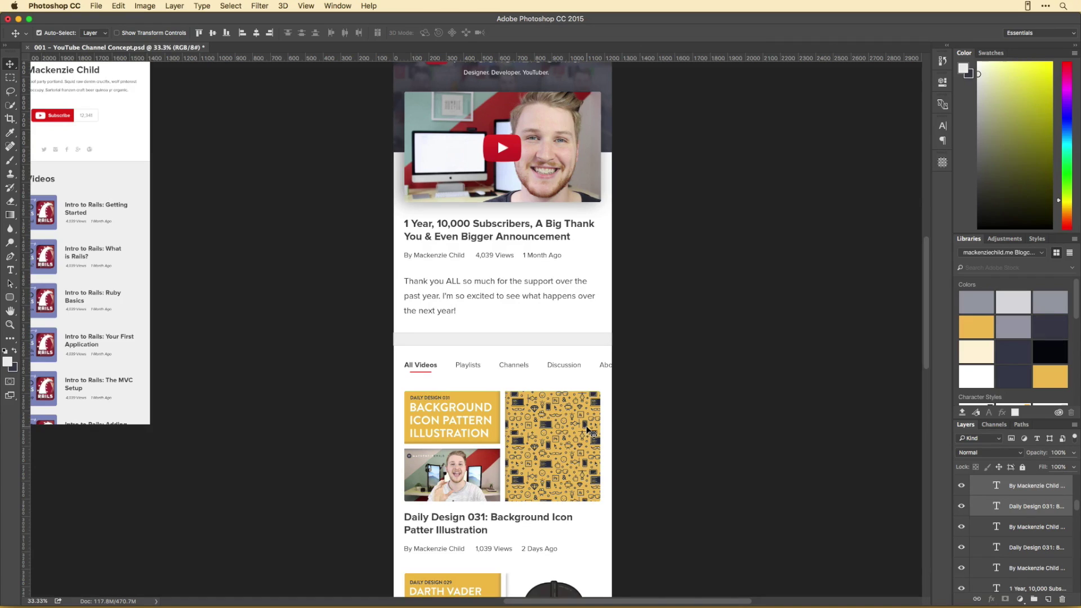
pyautogui.scroll(-6, 587, 431)
pyautogui.scroll(-4, 663, 434)
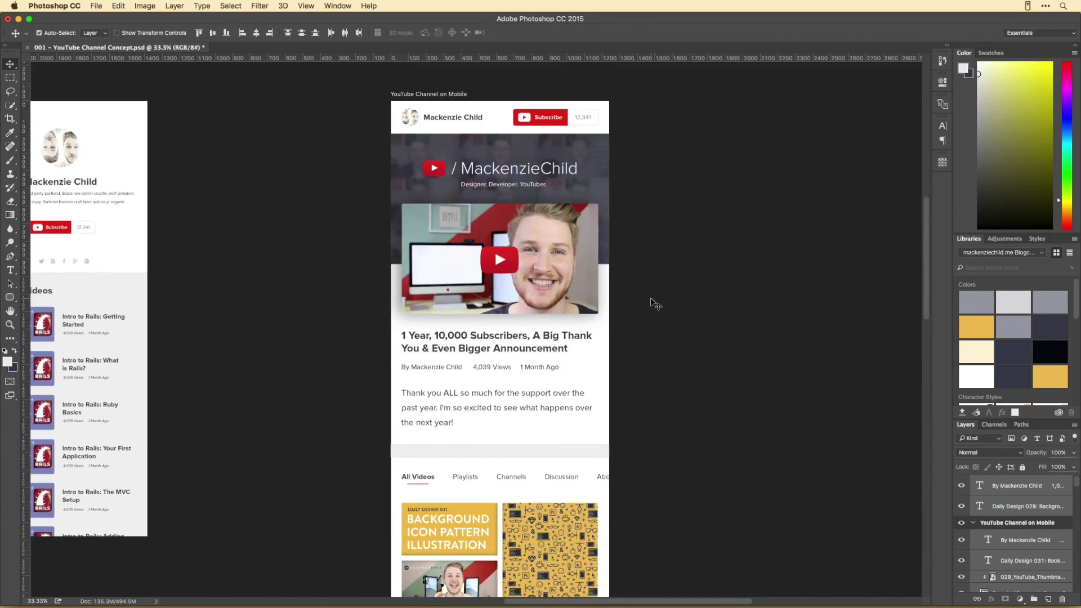
pyautogui.moveTo(378, 408); pyautogui.dragTo(552, 605)
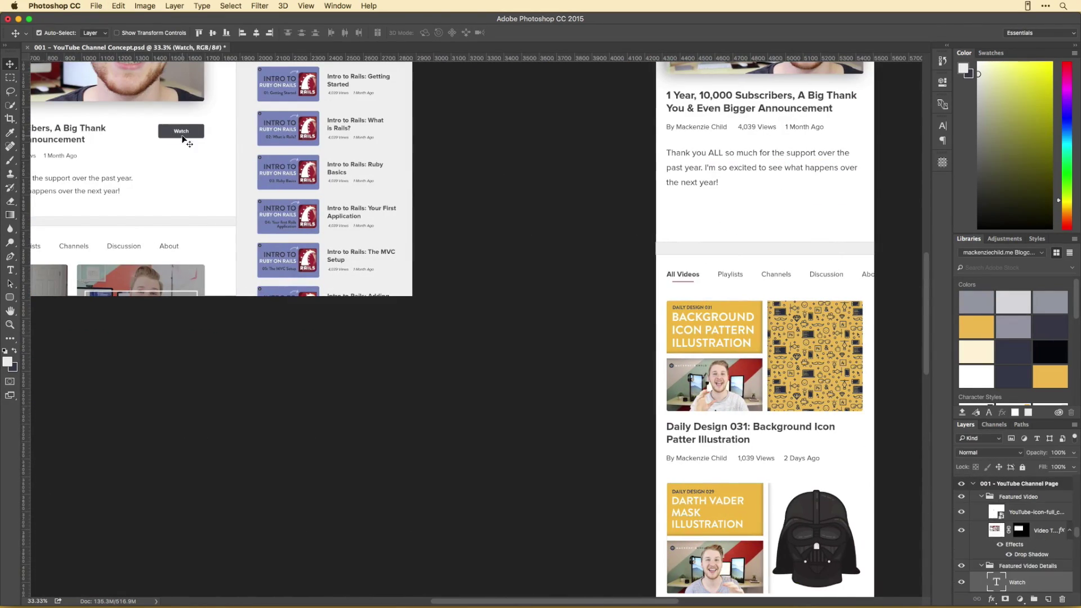
# - Stretch the copied Watch button to full column width with its label centred
pyautogui.moveTo(176, 138); pyautogui.dragTo(685, 215)
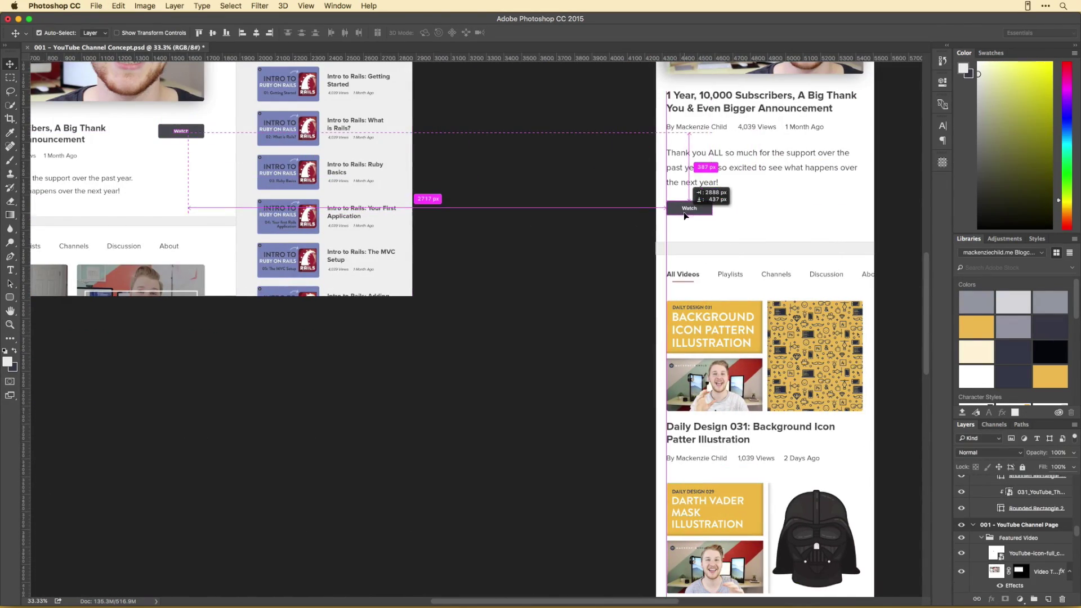
pyautogui.hotkey('ctrl', 't')
pyautogui.press('Return')
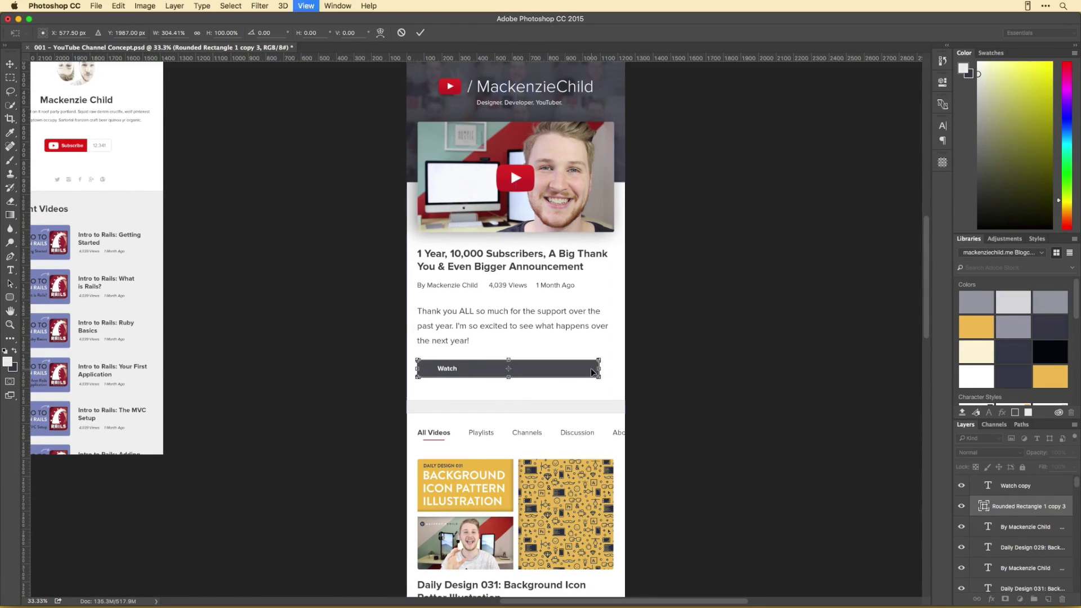
pyautogui.moveTo(451, 368); pyautogui.dragTo(513, 370)
pyautogui.keyDown('shift'); pyautogui.click(493, 372); pyautogui.keyUp('shift')
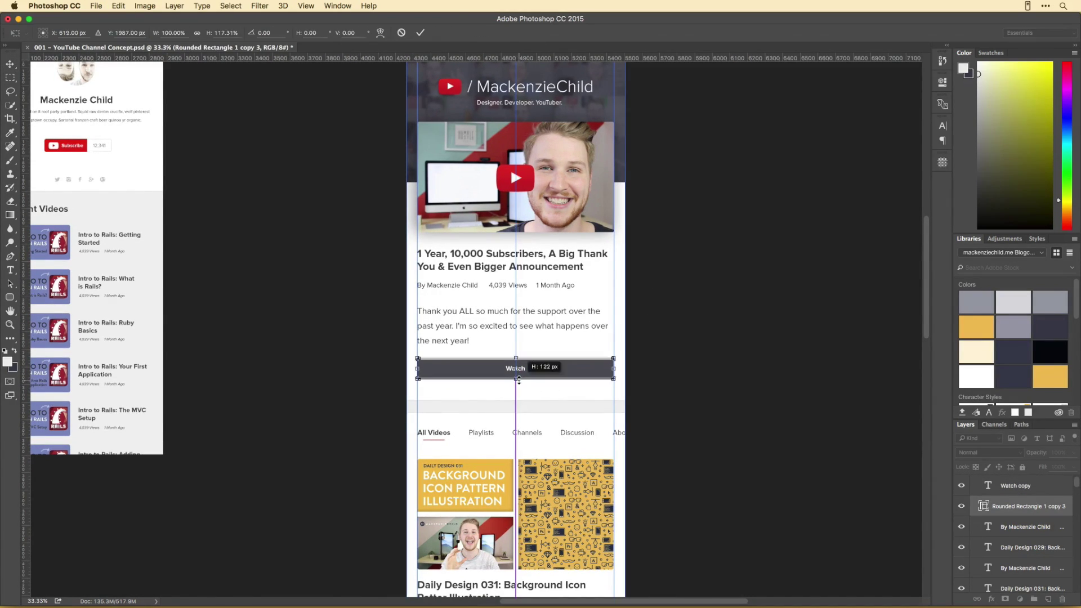
# - Bring the Entypo magnifying-glass icon into the design below the All Videos tabs
pyautogui.scroll(2, 656, 321)
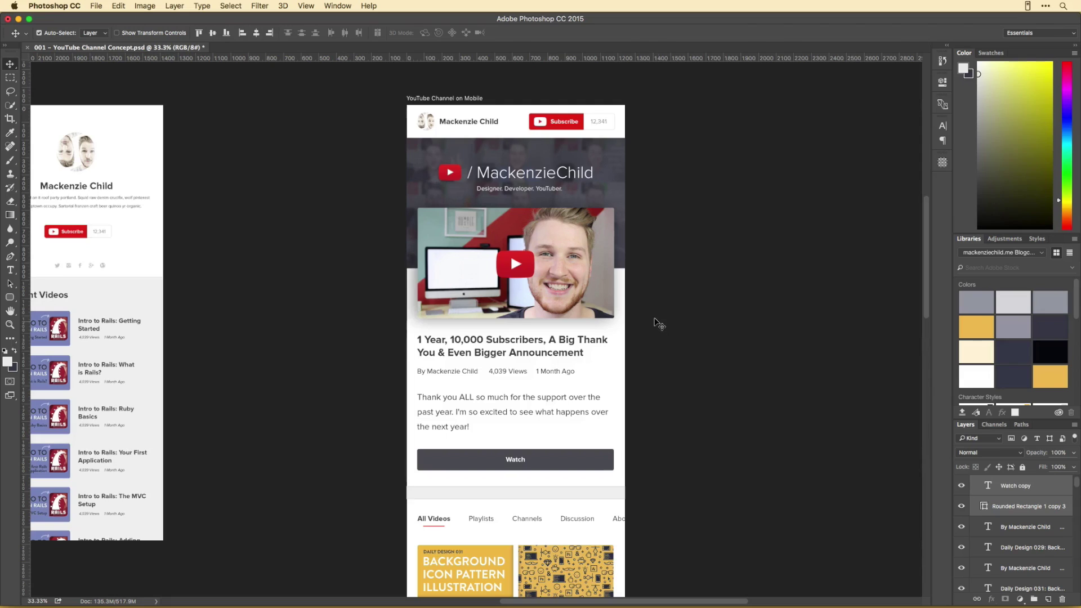
pyautogui.scroll(-6, 658, 321)
pyautogui.scroll(1, 666, 322)
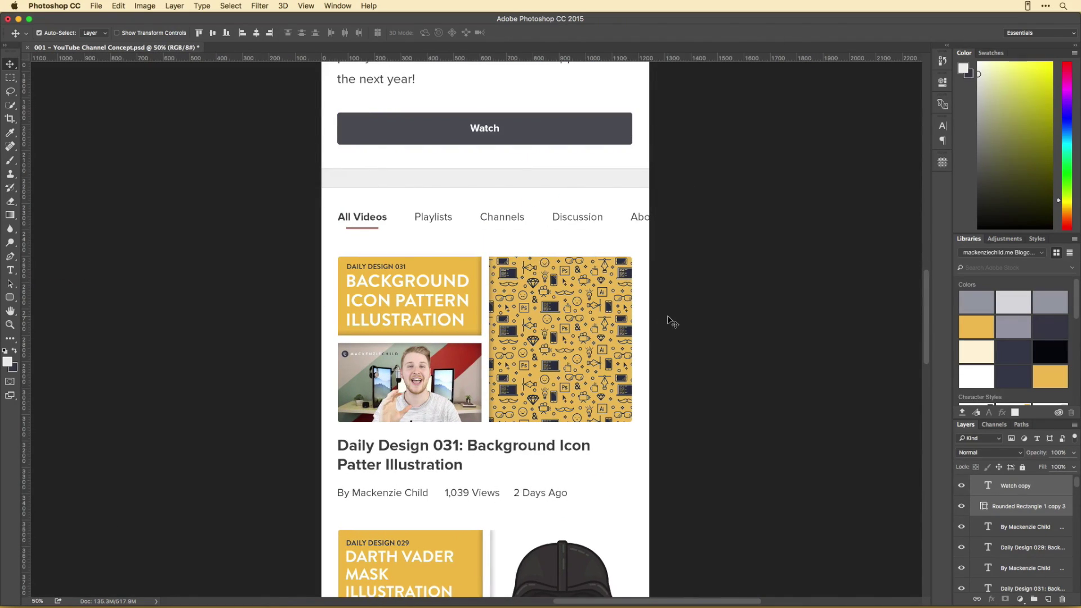
pyautogui.scroll(-1, 667, 315)
pyautogui.scroll(-2, 666, 315)
pyautogui.scroll(-4, 650, 252)
pyautogui.scroll(5, 502, 308)
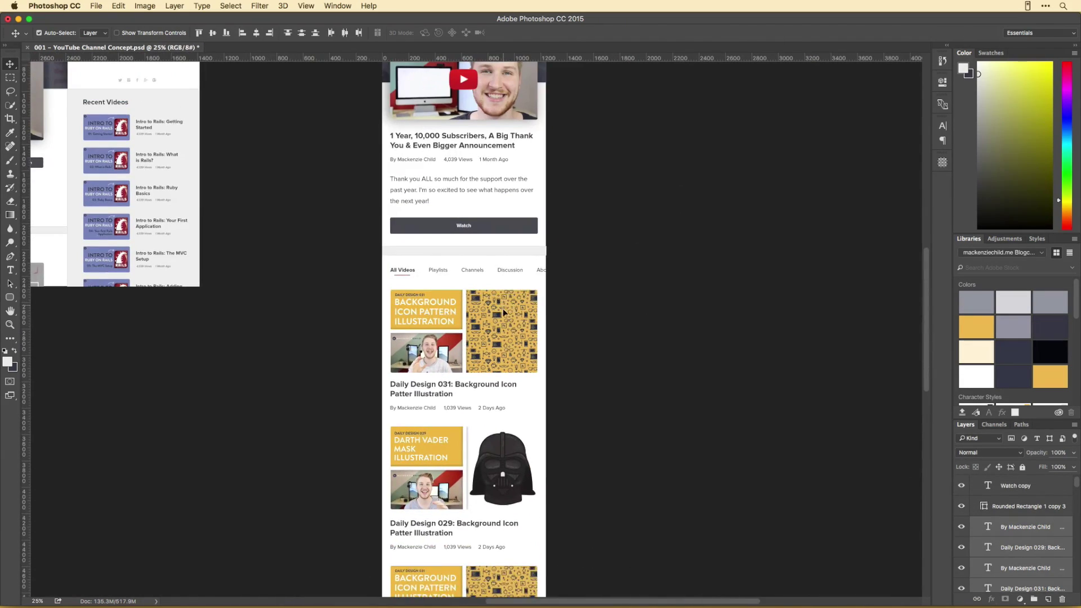
pyautogui.scroll(1, 502, 308)
pyautogui.scroll(1, 560, 294)
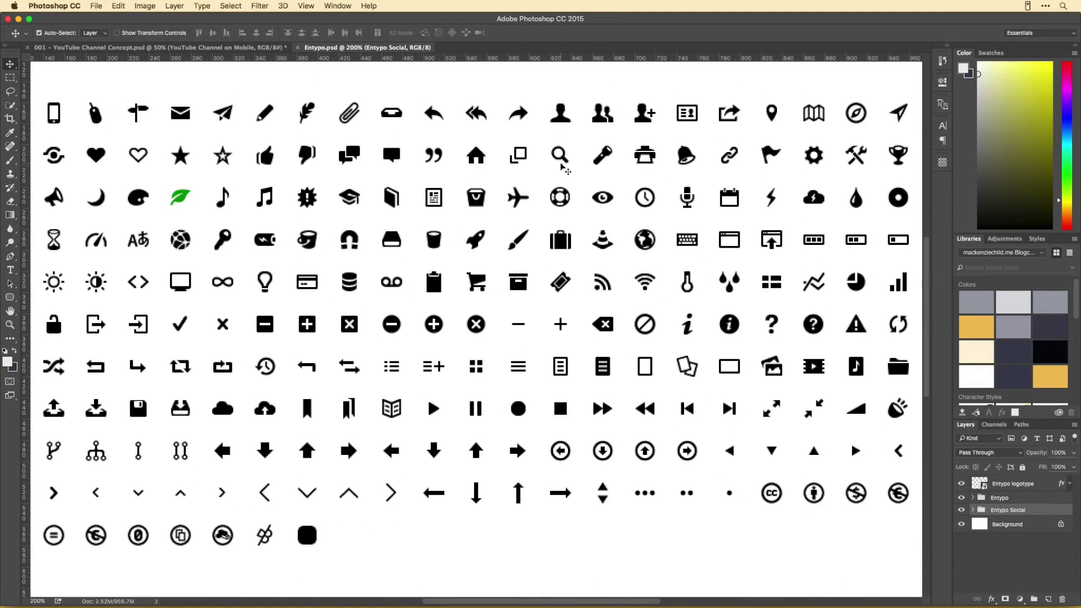
pyautogui.moveTo(561, 165); pyautogui.dragTo(550, 263)
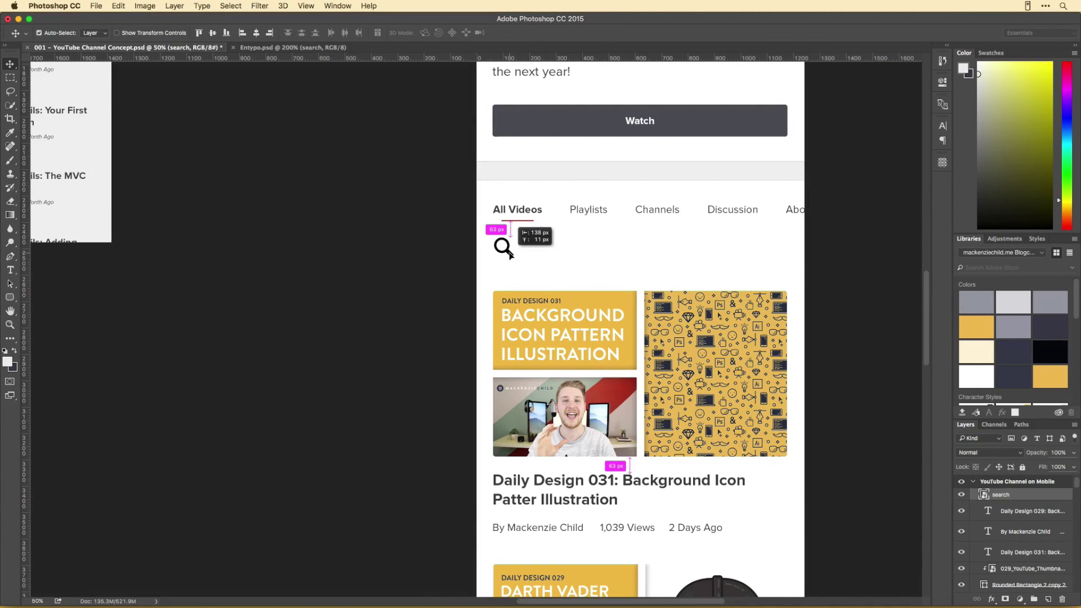
# - Reuse the tab underline as a divider and add grey italic search placeholder text
pyautogui.hscroll(2, 468, 237)
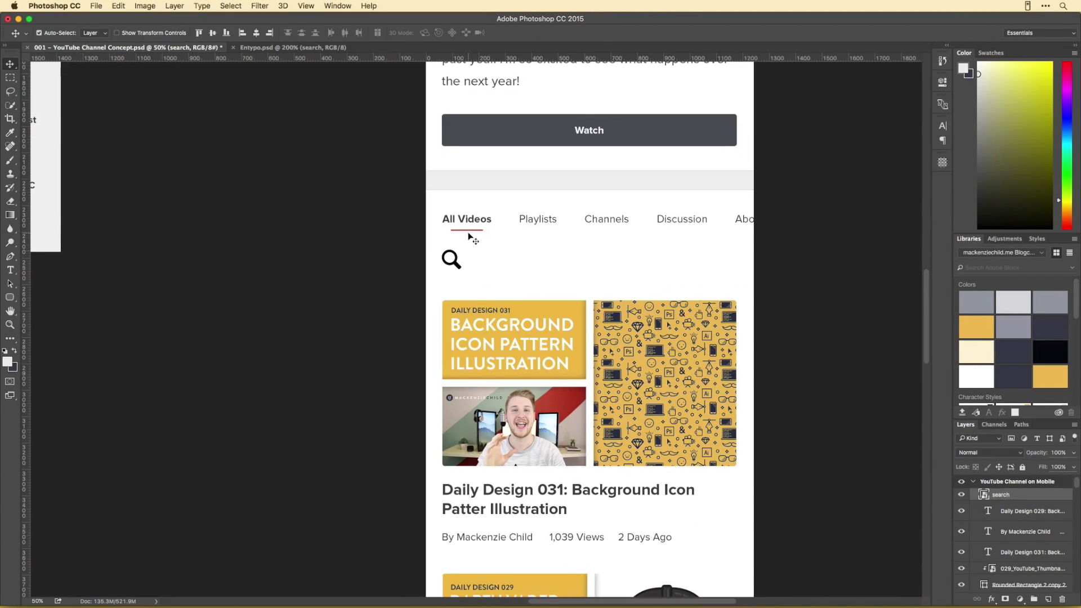
pyautogui.click(461, 230)
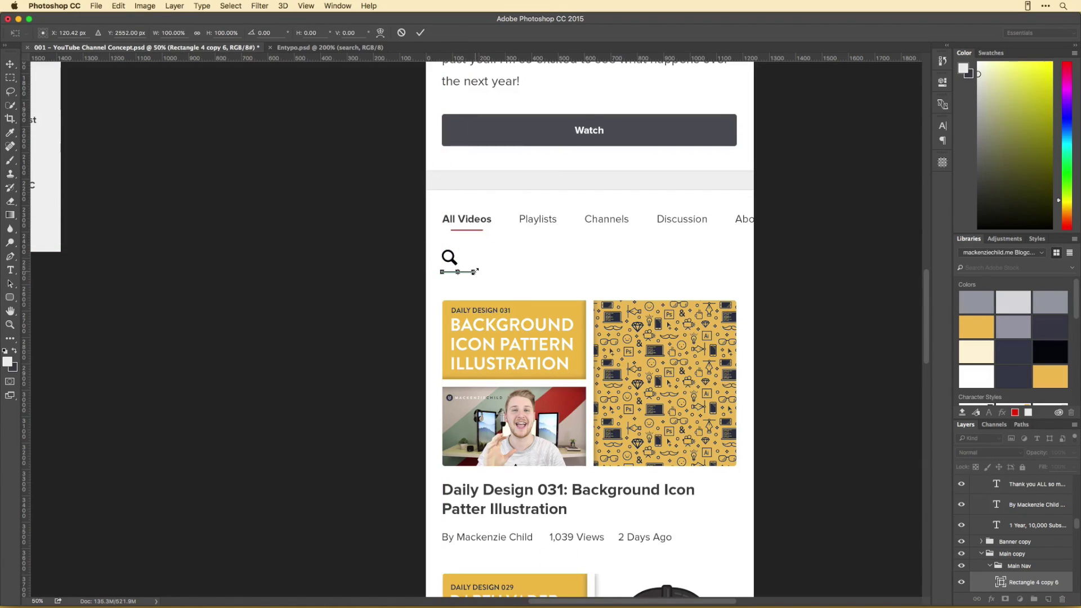
pyautogui.press('Return')
pyautogui.press('Escape')
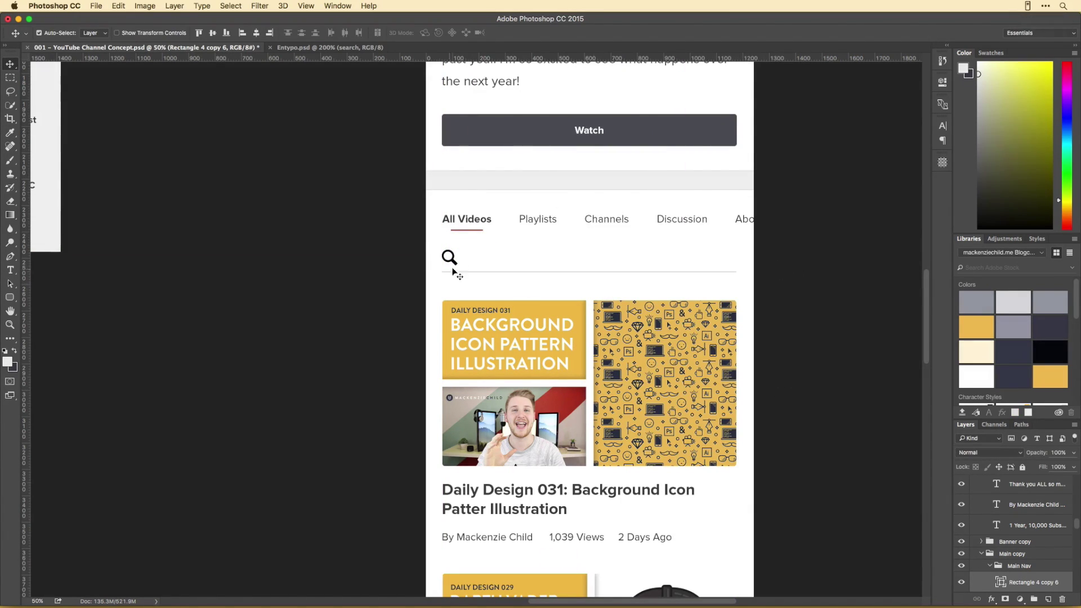
pyautogui.click(450, 257)
pyautogui.write("Search Mackenzie Child's Videos")
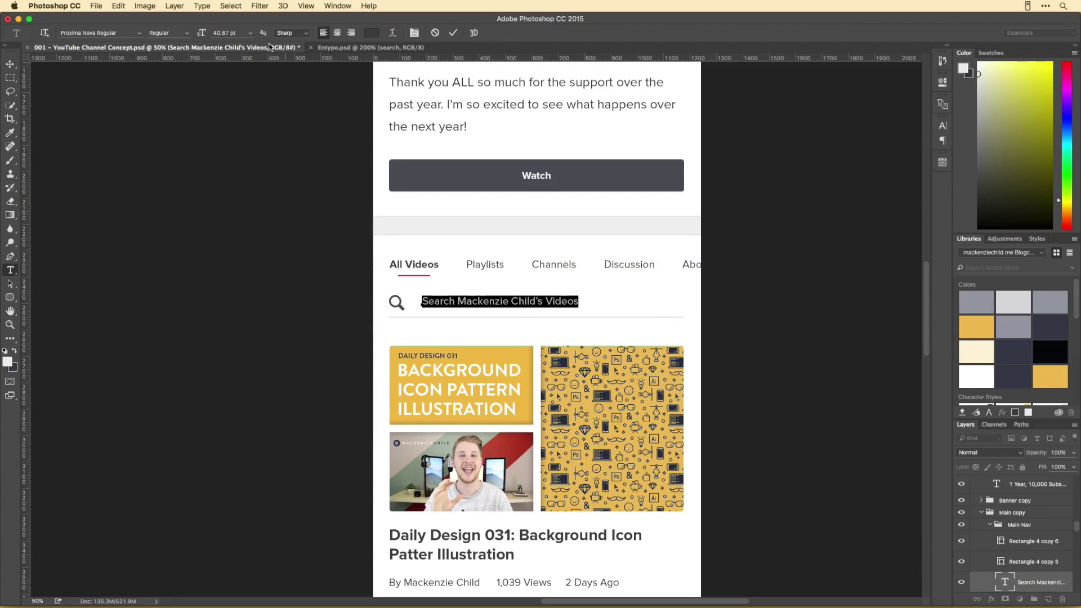
pyautogui.click(169, 32)
pyautogui.click(168, 63)
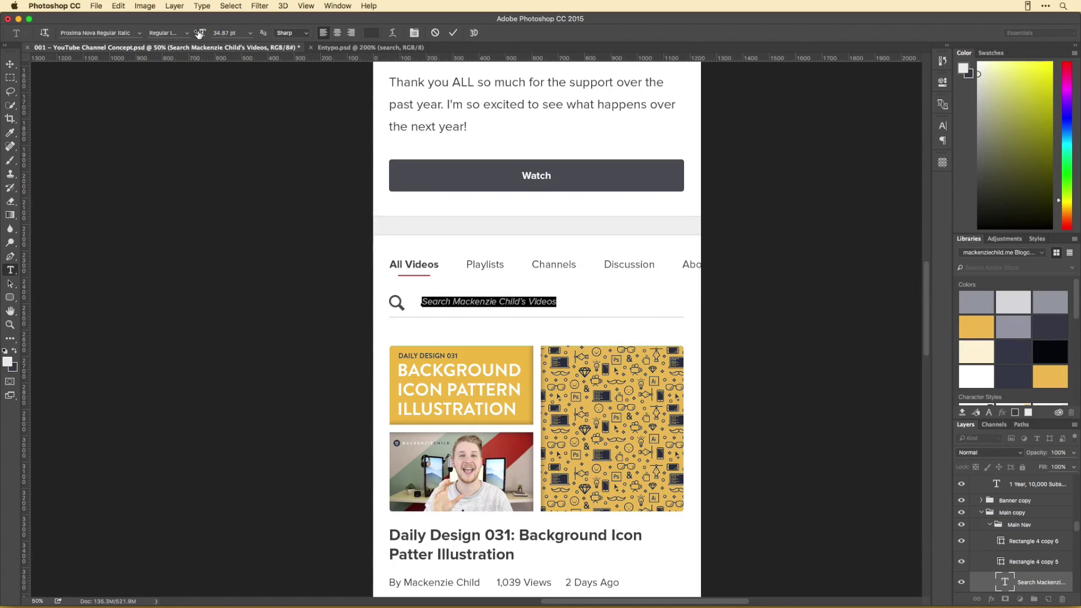
pyautogui.click(371, 32)
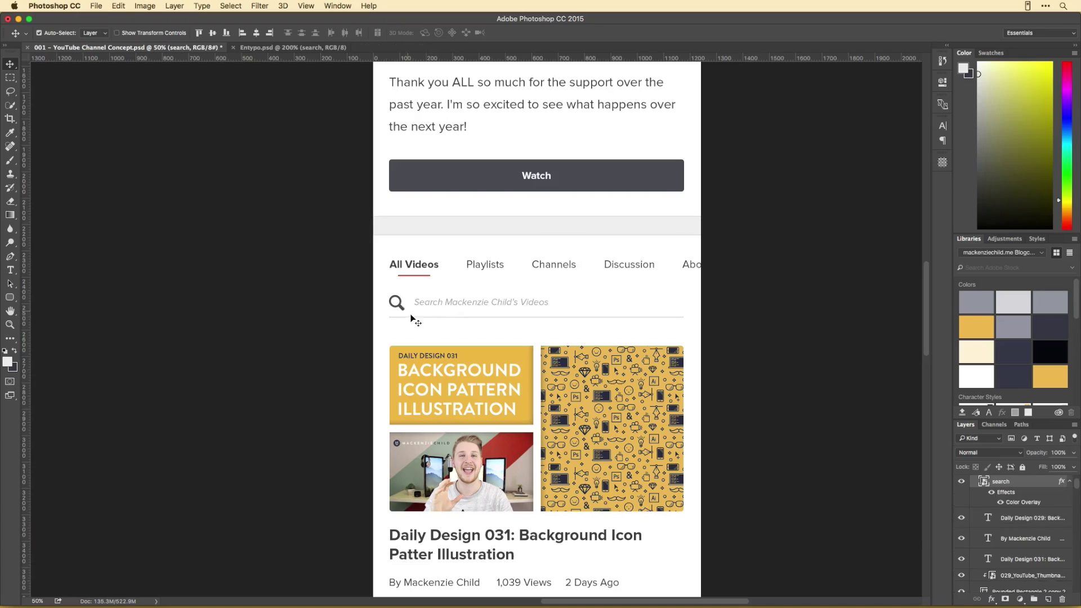
# - Place the search row above the tabs, shift the tabs down, and centre the search bar
pyautogui.moveTo(429, 305); pyautogui.dragTo(434, 306)
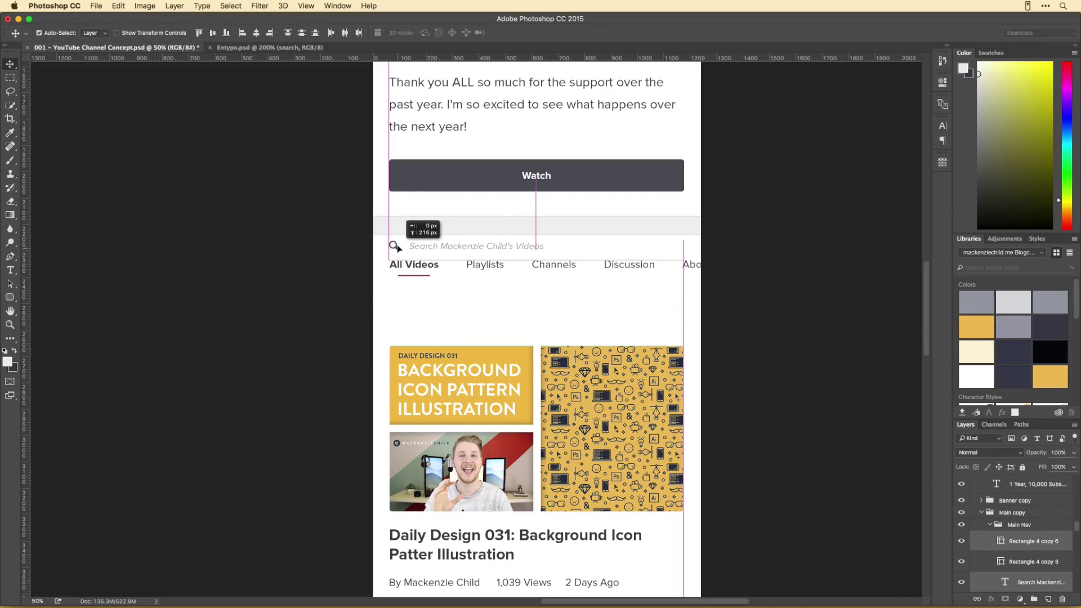
pyautogui.moveTo(436, 249); pyautogui.dragTo(441, 276)
pyautogui.hotkey('ctrl', 't')
pyautogui.press('Return')
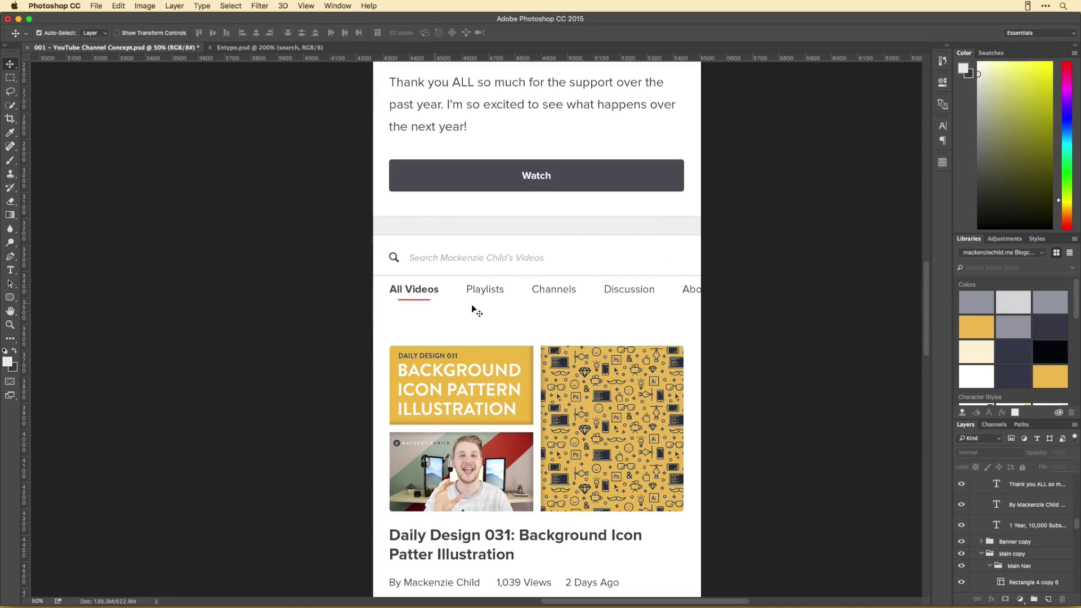
pyautogui.moveTo(337, 299); pyautogui.dragTo(376, 304)
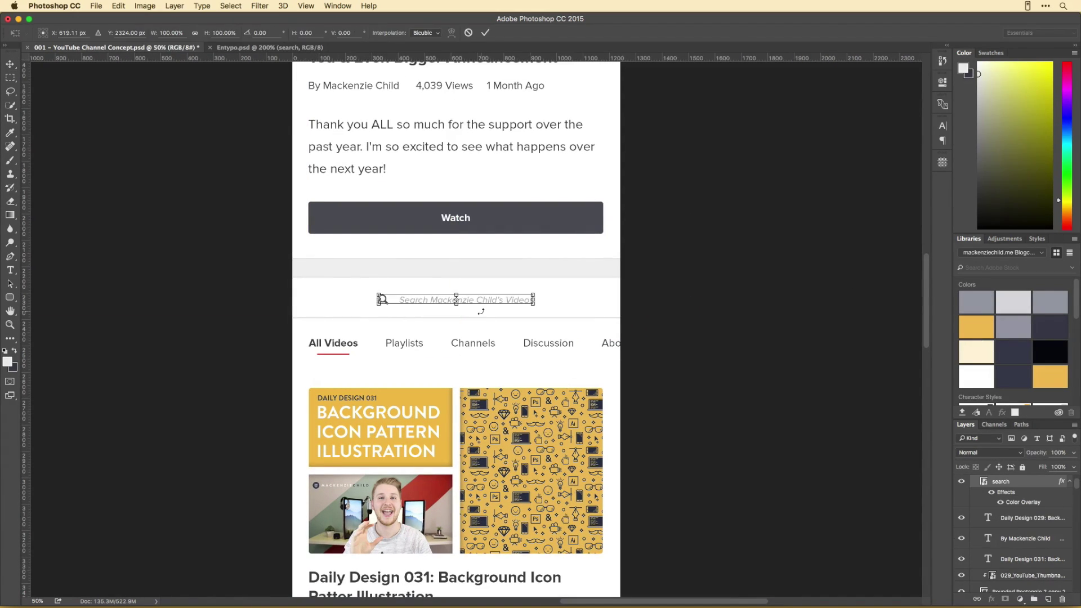
pyautogui.press('Return')
# - Zoom and scroll to review the mobile layout, selecting the 031 video thumbnail
pyautogui.scroll(-3, 564, 318)
pyautogui.hotkey('ctrl', '-')
pyautogui.scroll(-2, 419, 275)
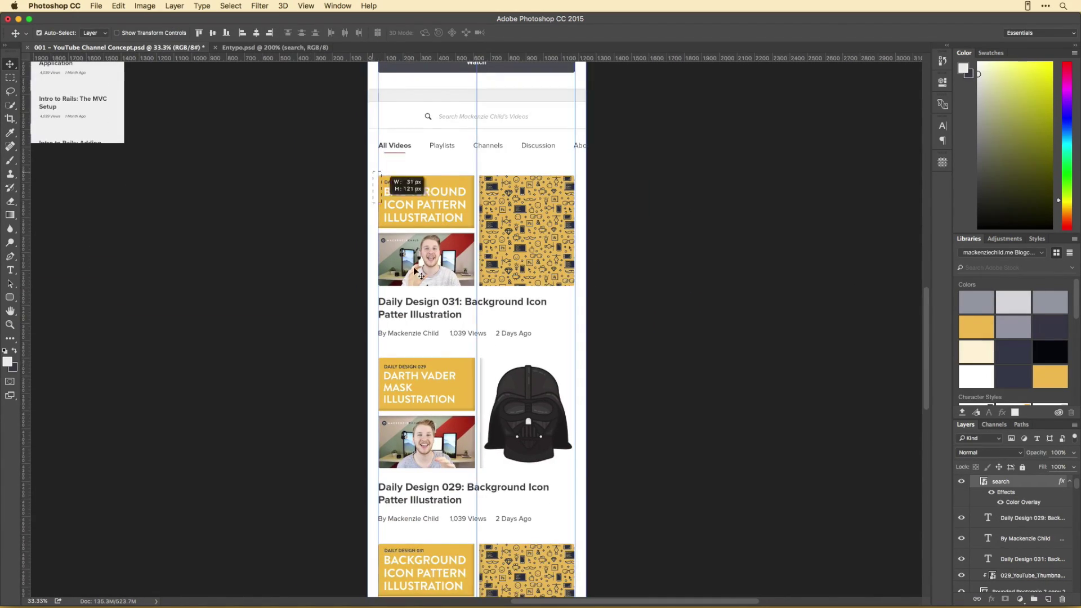
pyautogui.scroll(-5, 420, 275)
pyautogui.scroll(5, 615, 111)
pyautogui.click(551, 237)
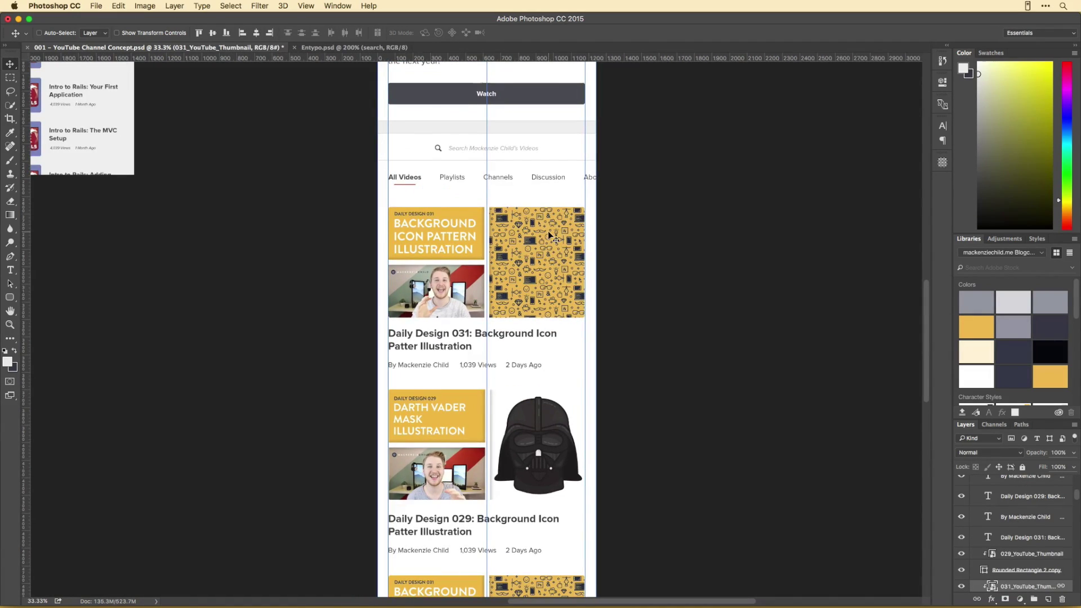
pyautogui.hotkey('ctrl', '-')
pyautogui.hotkey('ctrl', '+')
pyautogui.scroll(5, 648, 269)
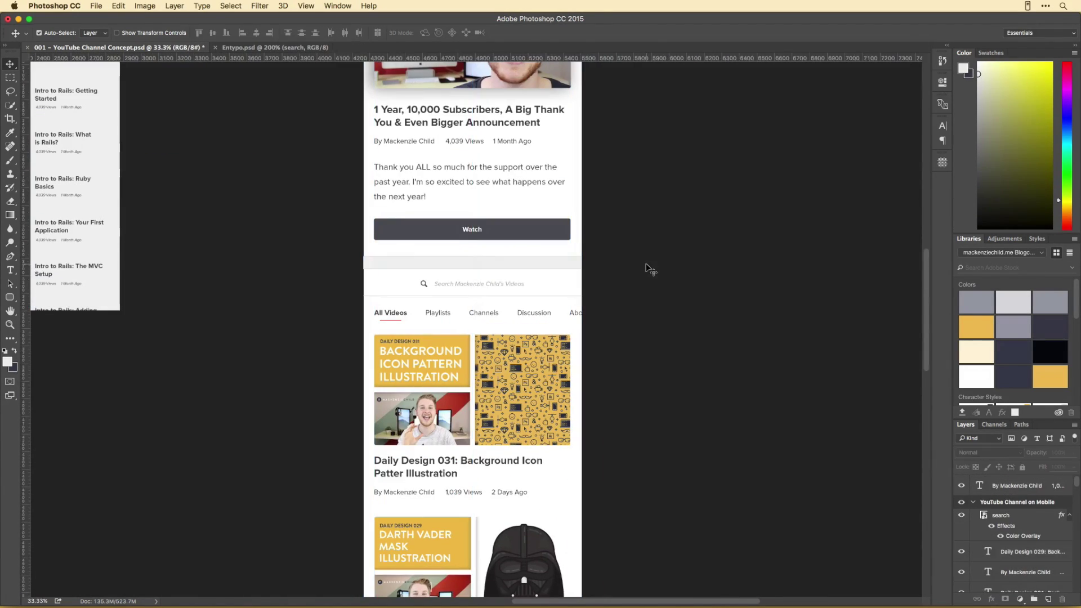
# - Hide the duplicated blue banner on the YouTube Channel on Mobile artboard
pyautogui.hotkey('ctrl', '+')
pyautogui.scroll(3, 624, 262)
pyautogui.click(431, 135)
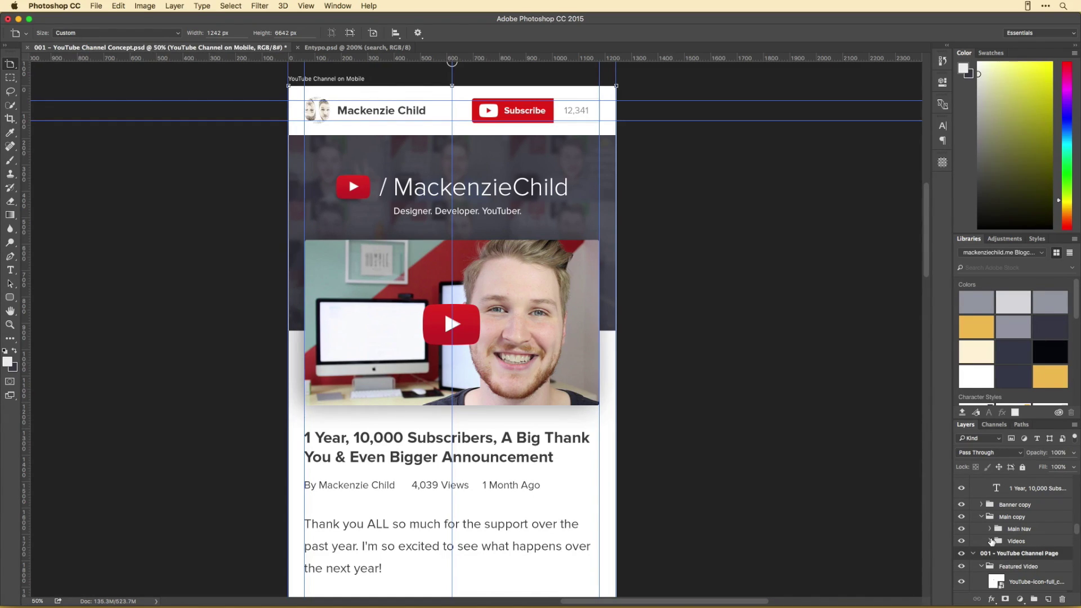
pyautogui.press('v')
pyautogui.click(961, 504)
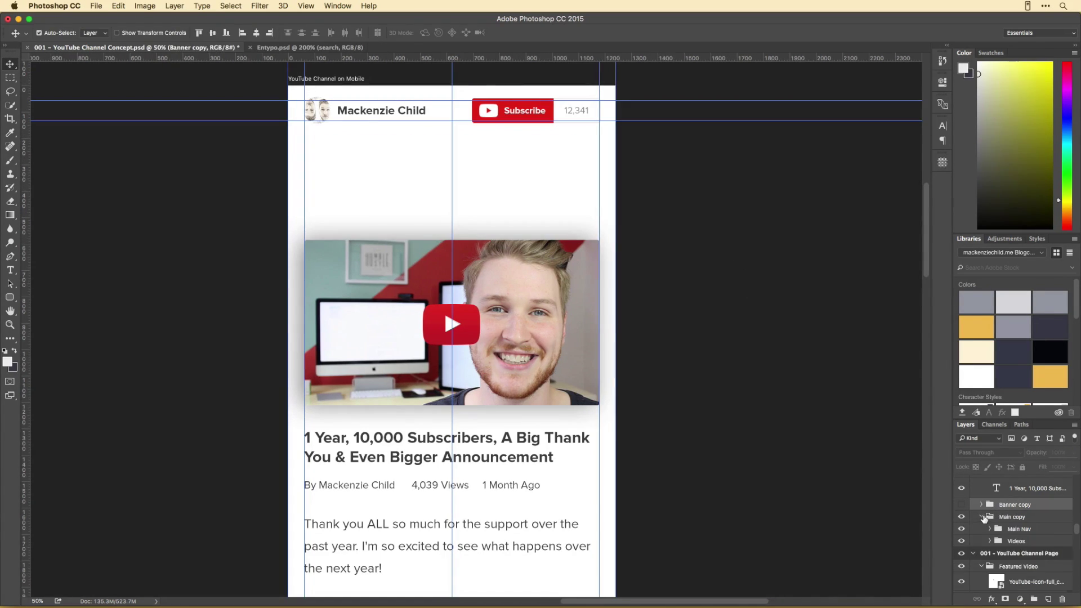
# - Move the 031 video block above the 029 one and group the video layers
pyautogui.press('super+minus')
pyautogui.scroll(-5, 461, 337)
pyautogui.scroll(-3, 461, 338)
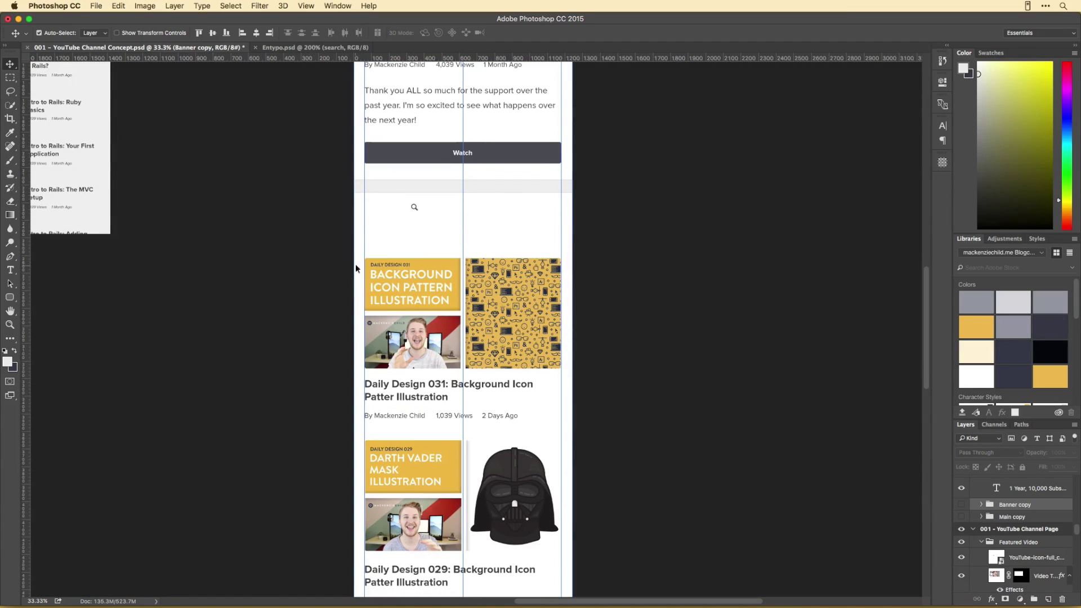
pyautogui.click(1008, 483)
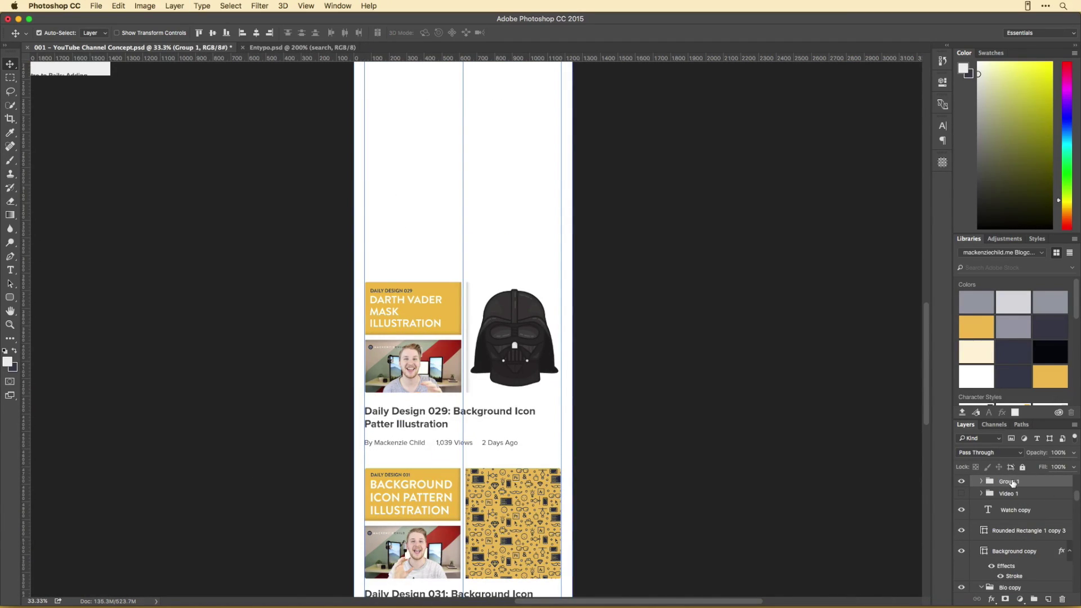
pyautogui.moveTo(982, 481); pyautogui.dragTo(404, 330)
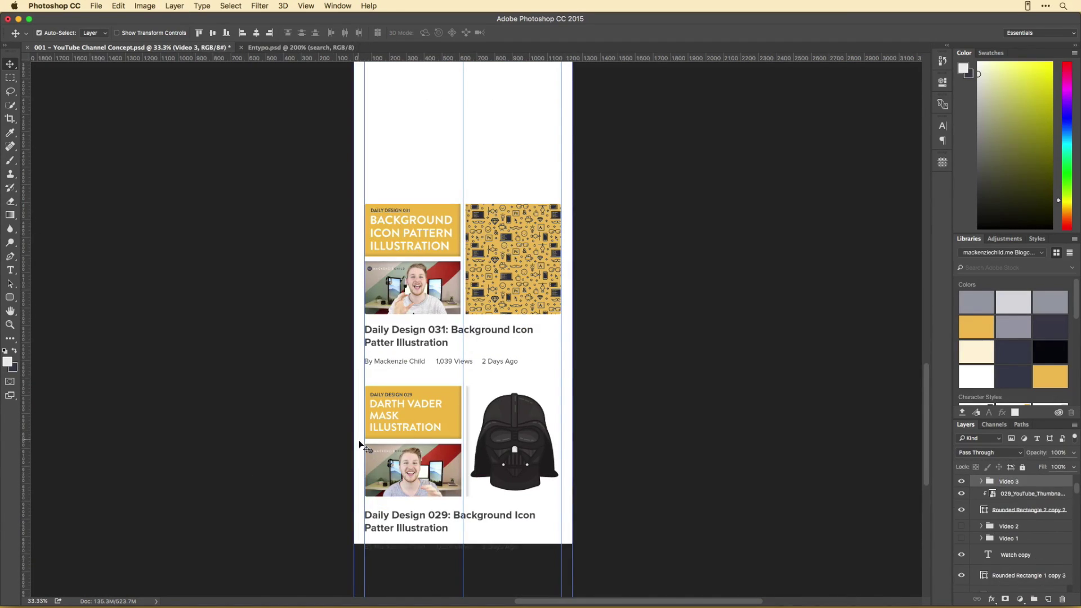
pyautogui.click(1007, 494)
pyautogui.write('Video 4')
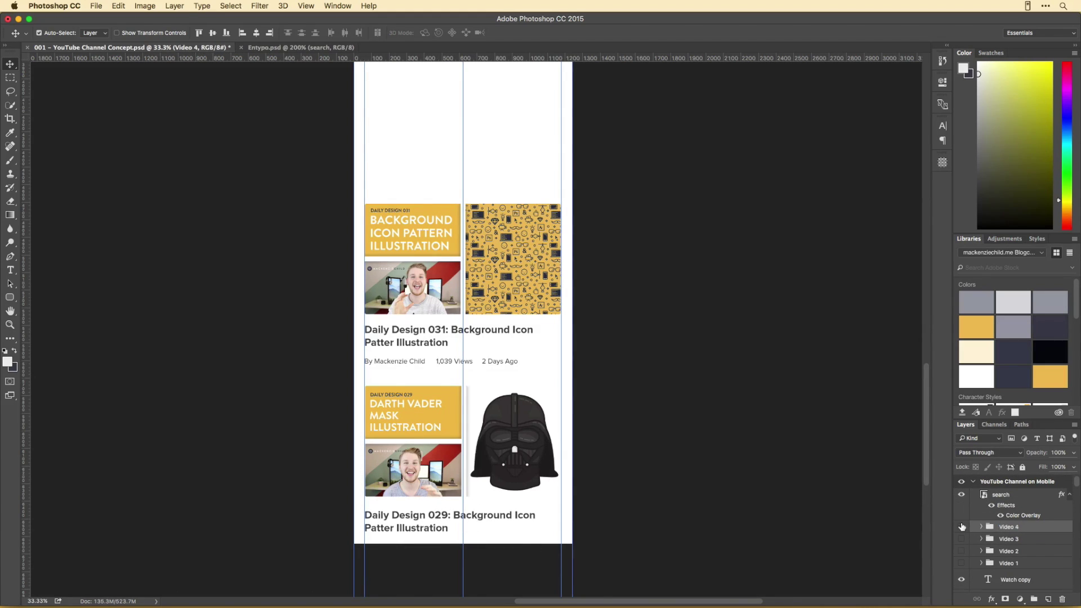
pyautogui.hotkey('ctrl', 'z')
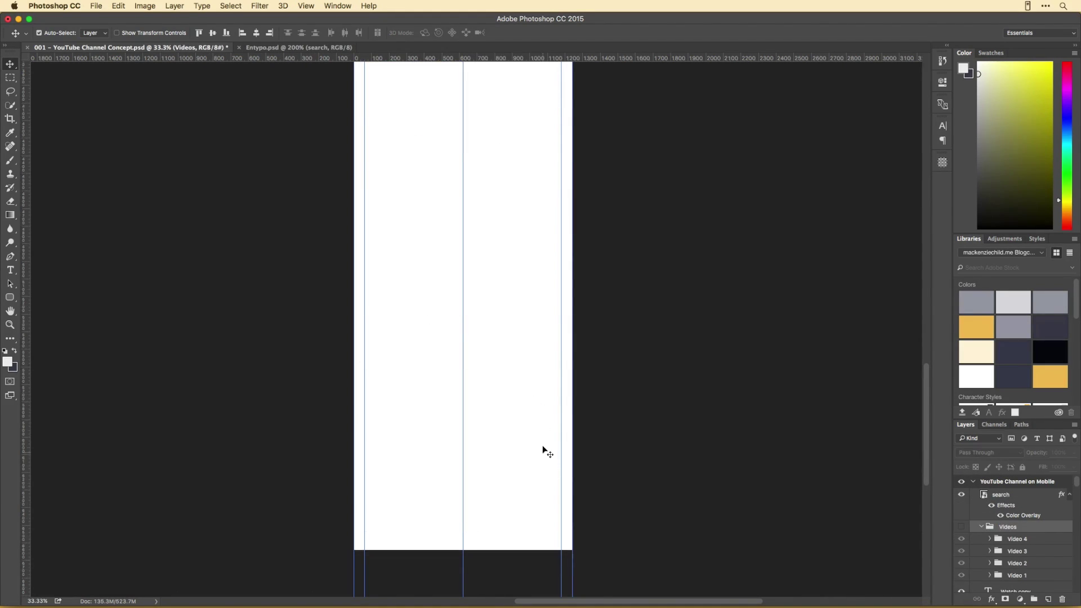
pyautogui.hotkey('ctrl', 'z')
# - Set up the Header group and make the featured video content visible again
pyautogui.scroll(-2, 1010, 526)
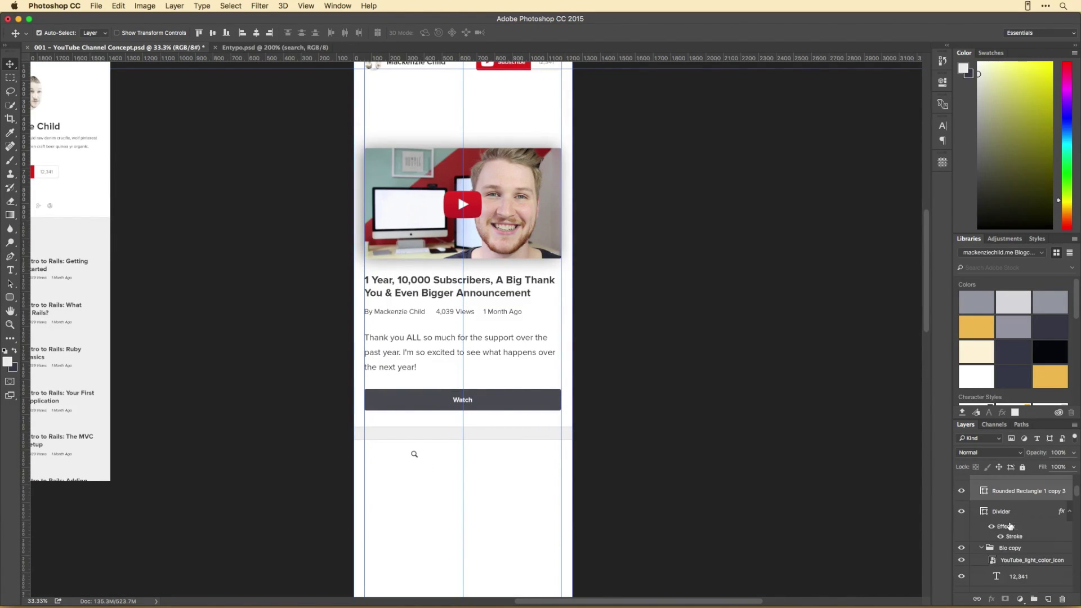
pyautogui.scroll(-5, 1009, 493)
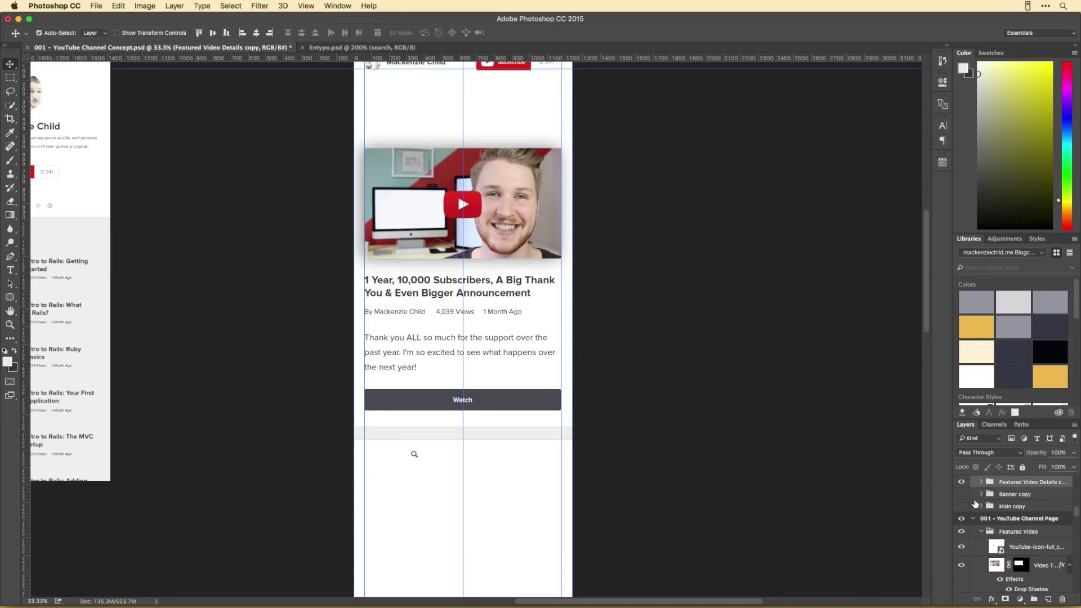
pyautogui.click(961, 522)
pyautogui.scroll(3, 414, 453)
pyautogui.click(414, 518)
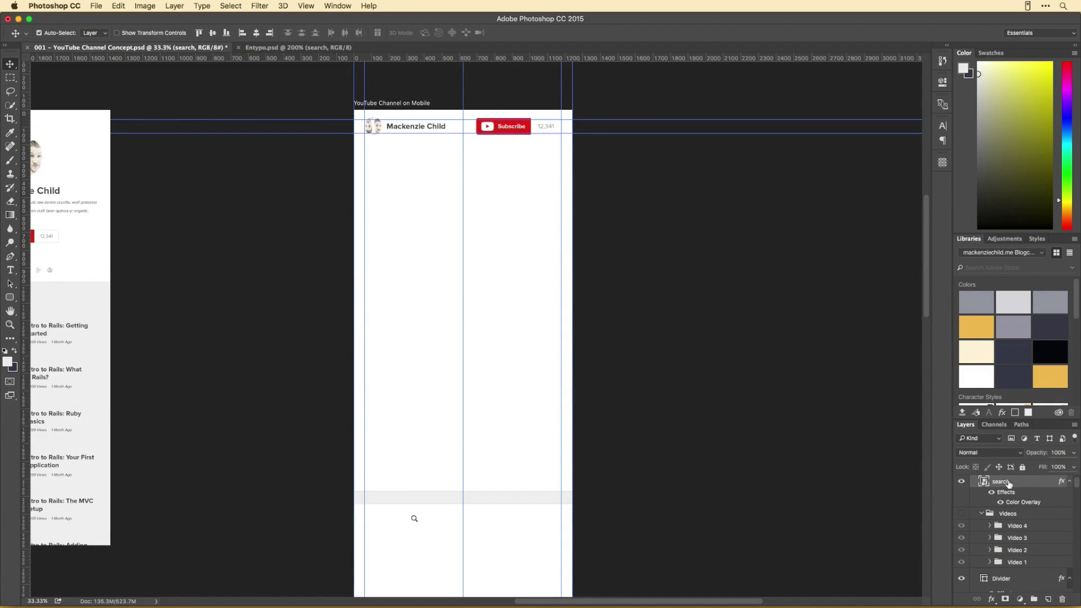
pyautogui.scroll(2, 551, 242)
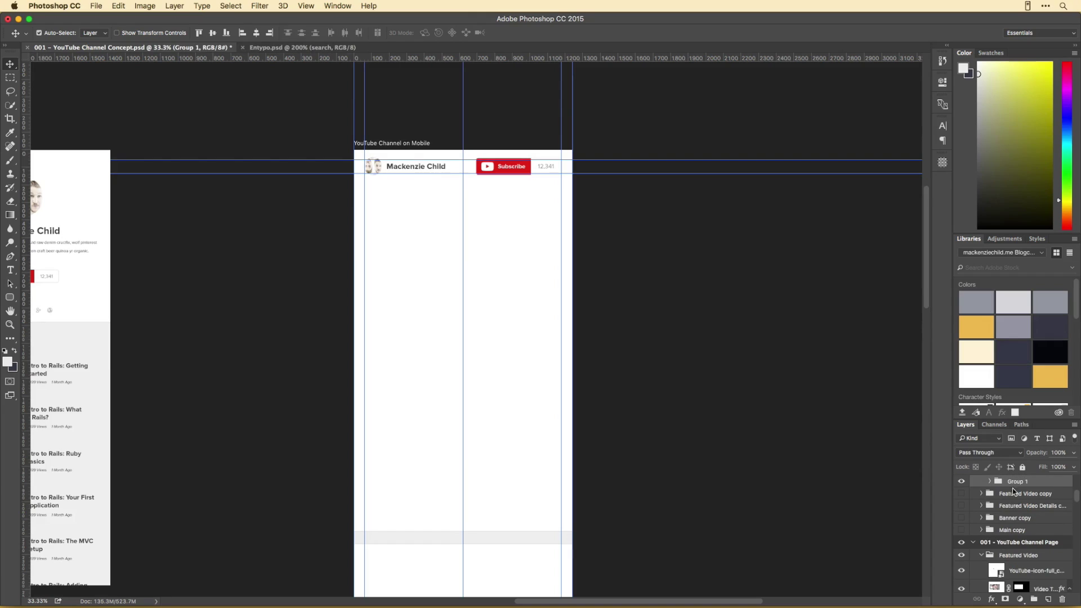
pyautogui.click(1019, 502)
pyautogui.scroll(3, 1024, 518)
pyautogui.click(982, 495)
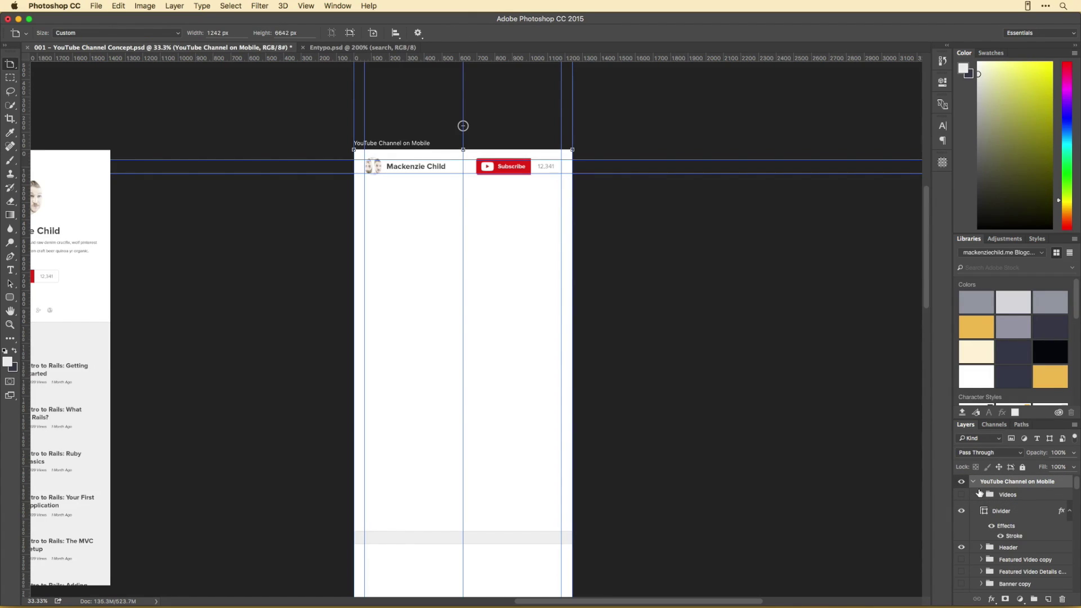
pyautogui.click(997, 524)
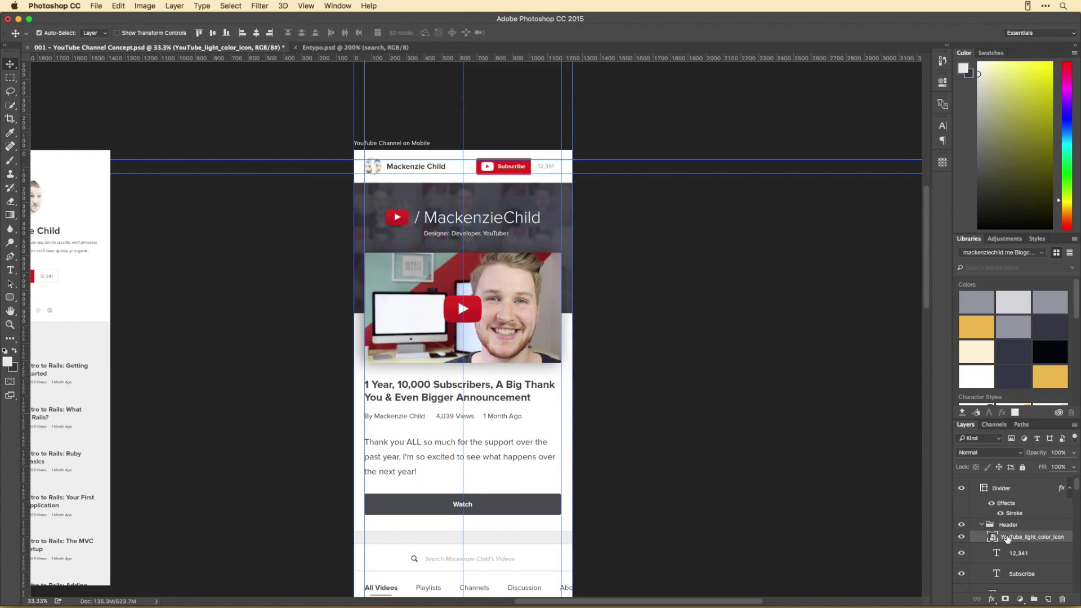
# - Add a white header rectangle with a Drop Shadow: 47% opacity, 90° angle, distance 18, size 70
pyautogui.moveTo(573, 183); pyautogui.dragTo(574, 184)
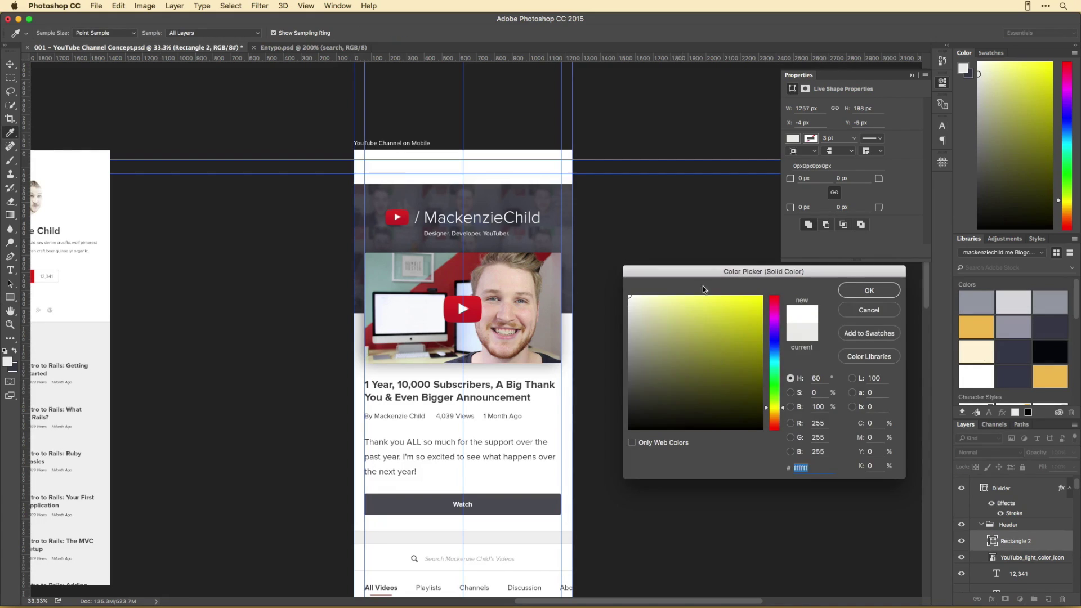
pyautogui.click(1016, 545)
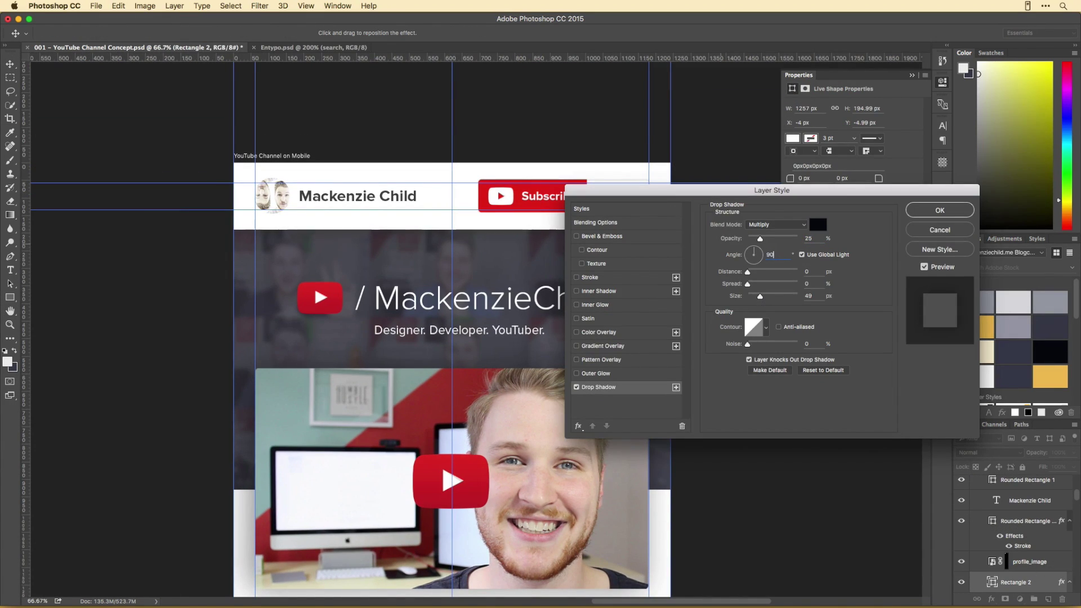
pyautogui.moveTo(753, 254); pyautogui.dragTo(771, 239)
pyautogui.moveTo(760, 296); pyautogui.dragTo(764, 299)
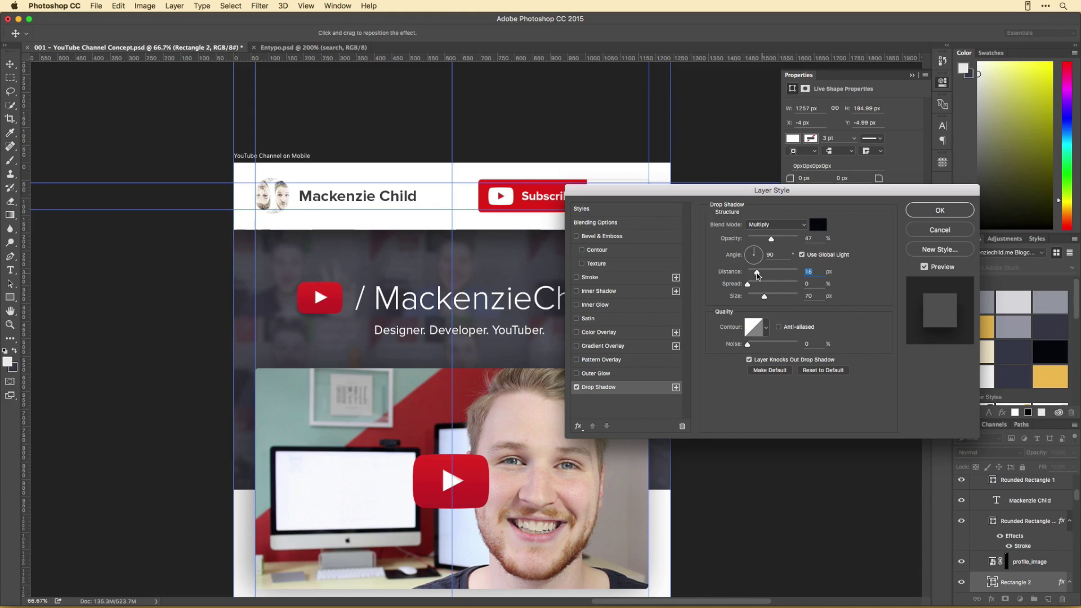
pyautogui.press('Return')
pyautogui.press('super+minus')
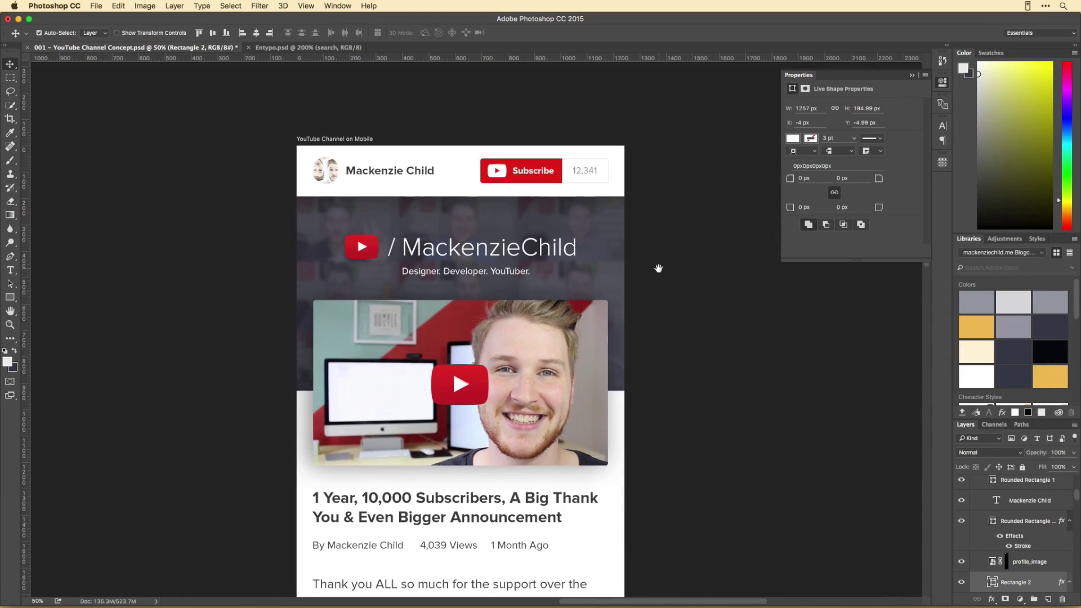
pyautogui.scroll(-5, 655, 265)
pyautogui.scroll(-5, 622, 258)
pyautogui.scroll(10, 625, 257)
pyautogui.scroll(5, 623, 257)
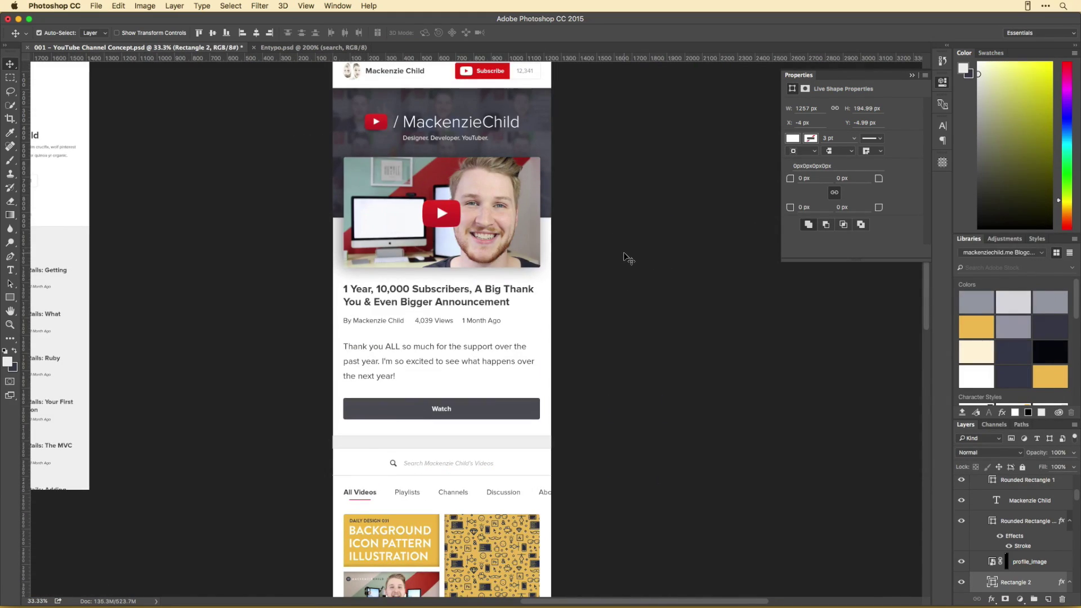
pyautogui.hscroll(-15, 574, 409)
# - Place a gold iPhone 6 mockup beside the mobile design in the concept document
pyautogui.hscroll(15, 574, 410)
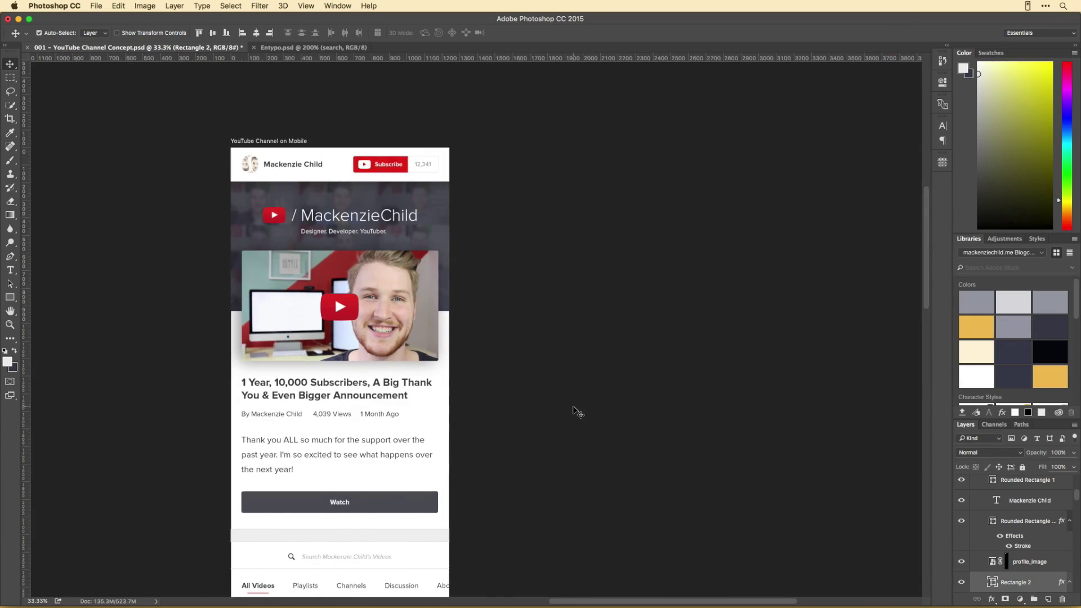
pyautogui.hscroll(-2, 574, 410)
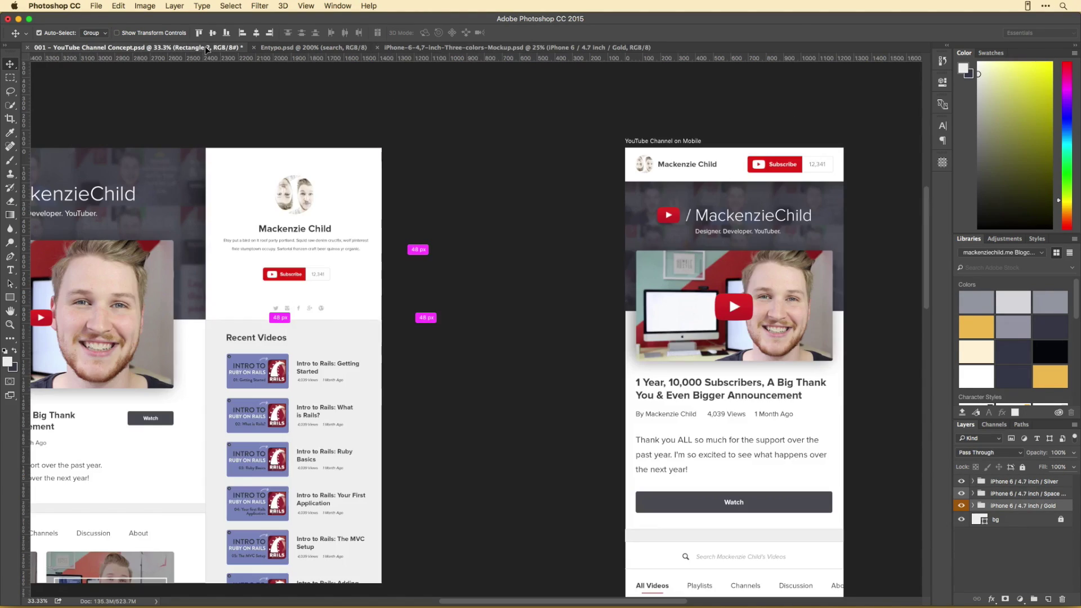
pyautogui.moveTo(624, 327); pyautogui.dragTo(360, 332)
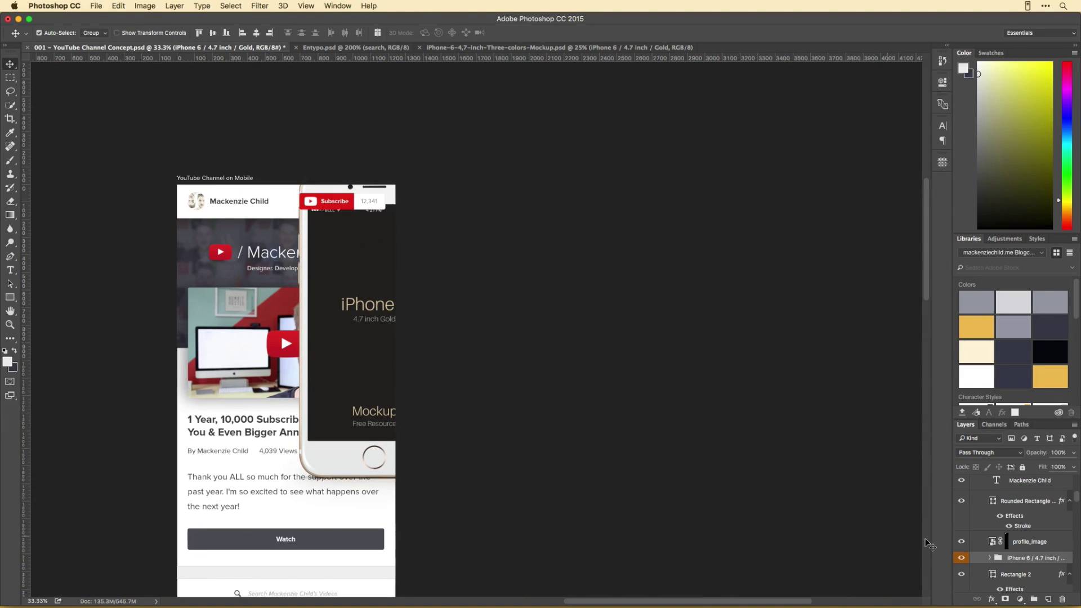
pyautogui.moveTo(1022, 505); pyautogui.dragTo(1014, 406)
pyautogui.moveTo(394, 315); pyautogui.dragTo(583, 314)
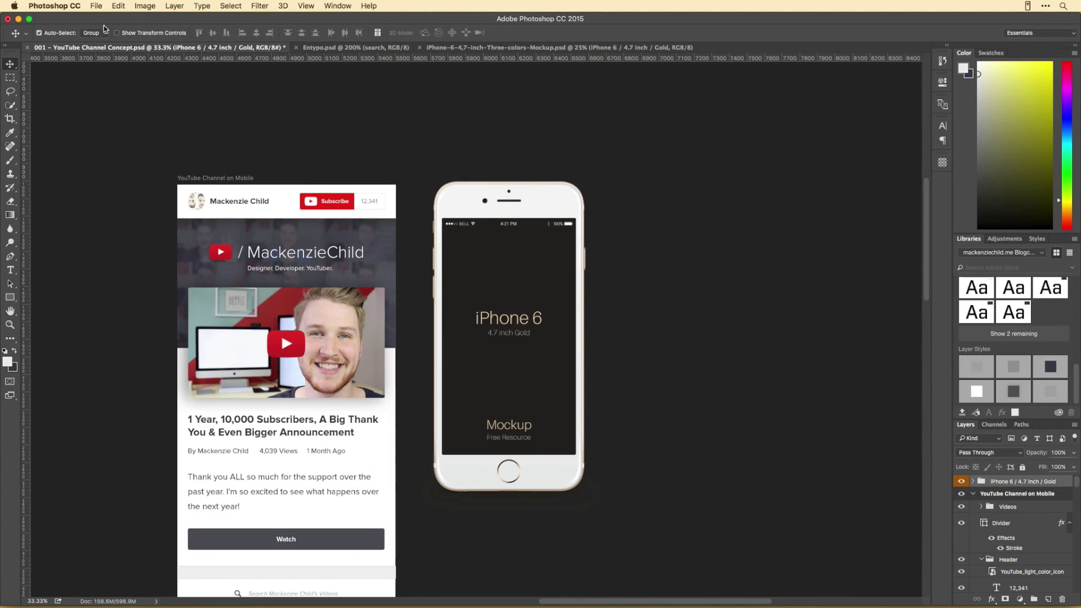
# - Open the iPhone's screen smart object and export the mobile design as a PNG
pyautogui.doubleClick(984, 497)
pyautogui.click(635, 316)
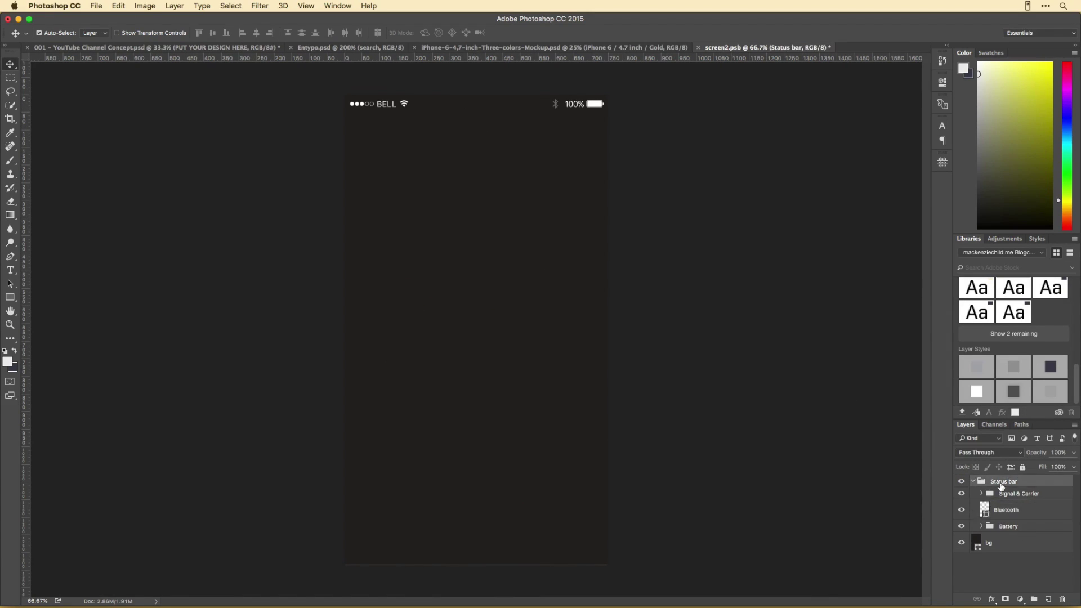
pyautogui.press('super+w')
pyautogui.hotkey('ctrl', 'Tab')
pyautogui.press('alt+shift+super+w')
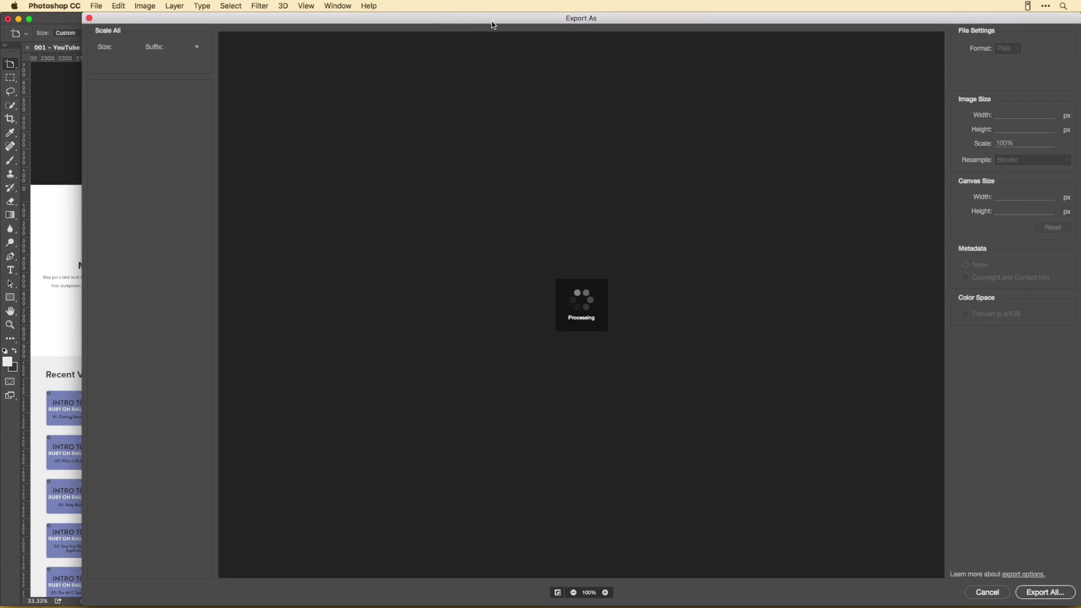
pyautogui.click(1045, 592)
pyautogui.press('Return')
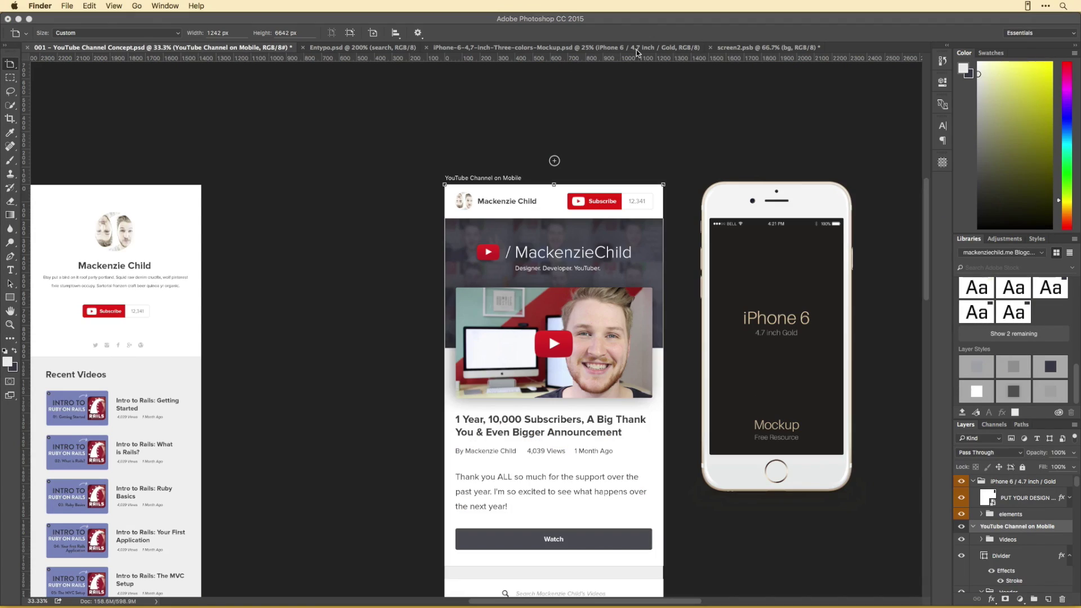
# - Place the exported design on the first iPhone screen, showing the header and featured video
pyautogui.click(768, 47)
pyautogui.moveTo(495, 605); pyautogui.dragTo(475, 330)
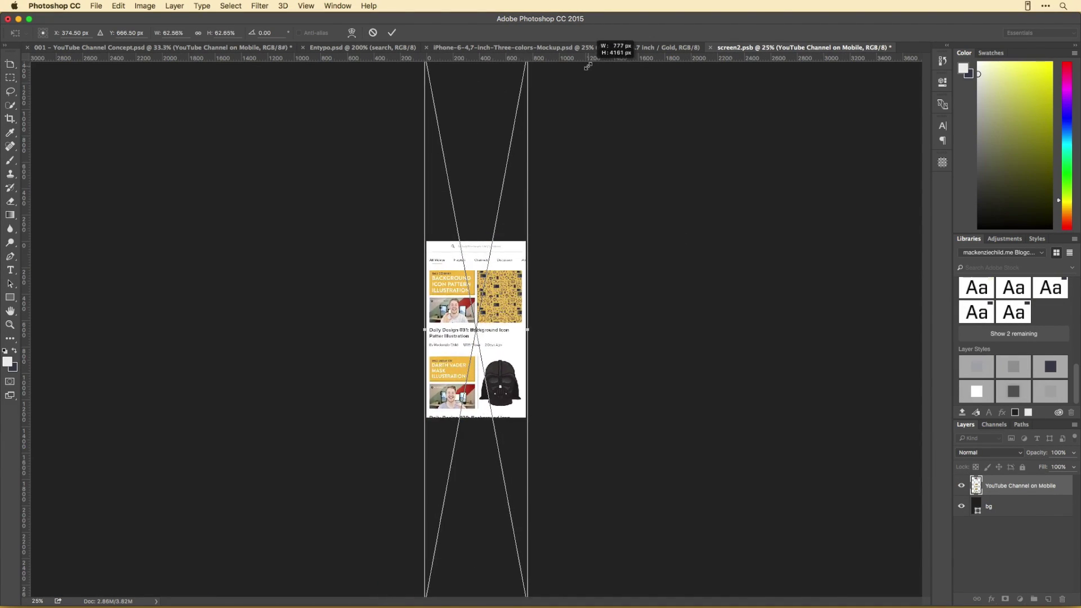
pyautogui.press('Return')
pyautogui.press('super+plus')
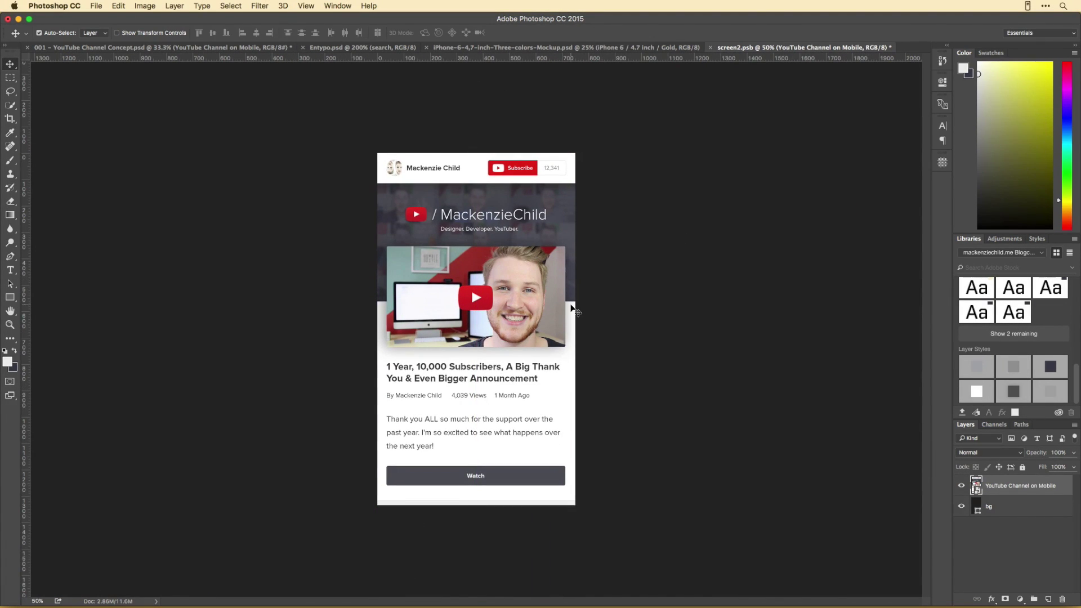
pyautogui.hotkey('ctrl', 'Tab')
pyautogui.hotkey('ctrl', 'Tab')
pyautogui.hotkey('ctrl', 'Tab')
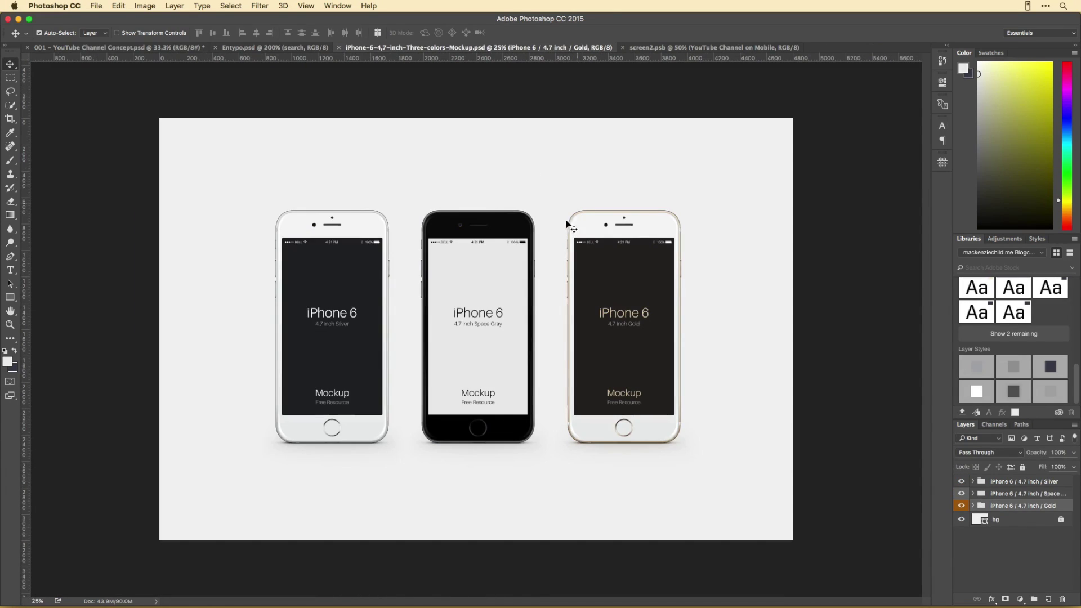
pyautogui.hotkey('ctrl', 'Tab')
pyautogui.hotkey('ctrl', 'Tab')
# - Add a second gold iPhone 6 mockup to the concept document
pyautogui.click(560, 47)
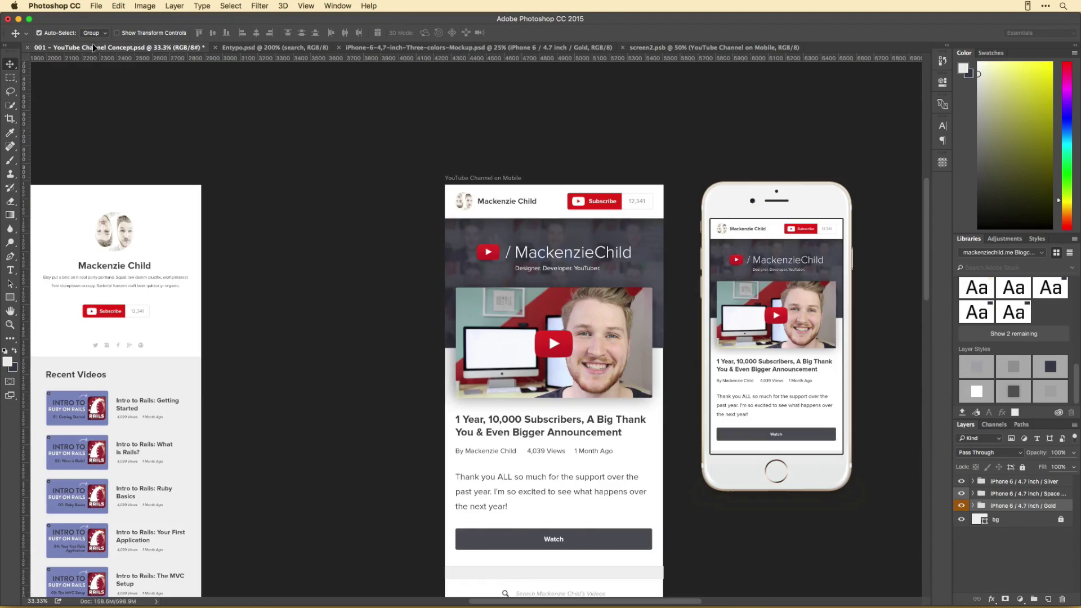
pyautogui.moveTo(612, 362)
pyautogui.mouseDown()
pyautogui.moveTo(585, 230)
pyautogui.moveTo(654, 229)
pyautogui.mouseUp()
pyautogui.press('Return')
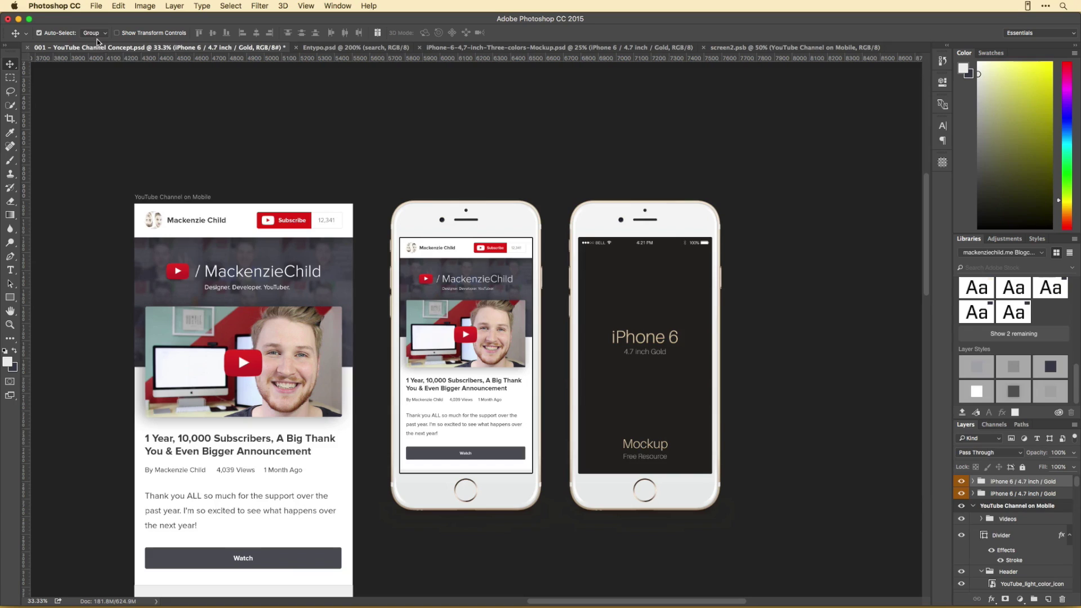
# - Scale the design into the second phone's screen to show the search and videos
pyautogui.doubleClick(582, 318)
pyautogui.click(581, 319)
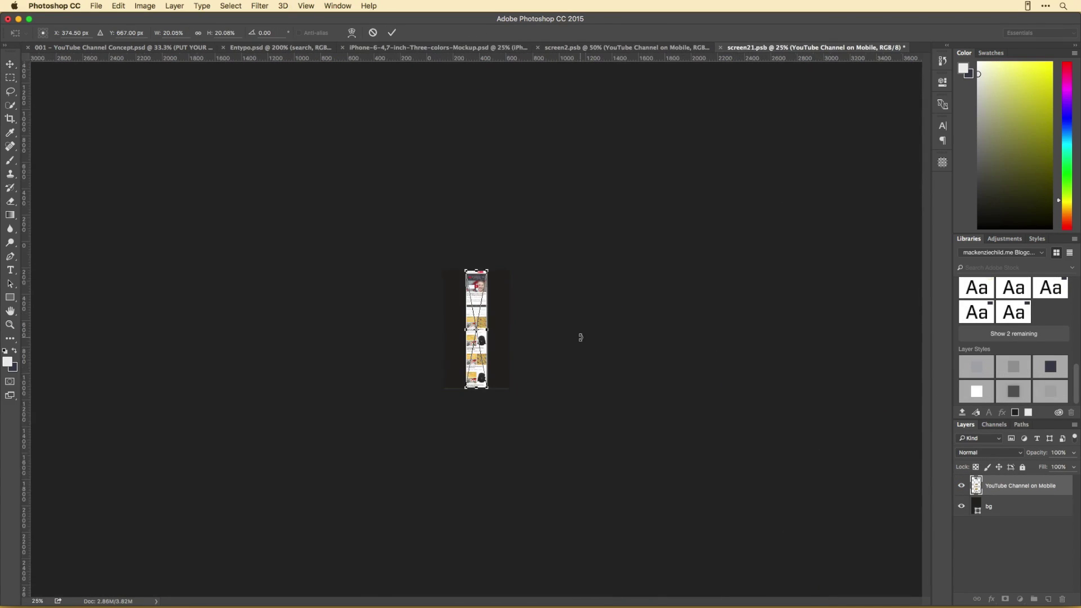
pyautogui.moveTo(580, 336); pyautogui.dragTo(571, 164)
pyautogui.press('Return')
pyautogui.press('super+plus')
pyautogui.press('super+plus')
pyautogui.press('super+plus')
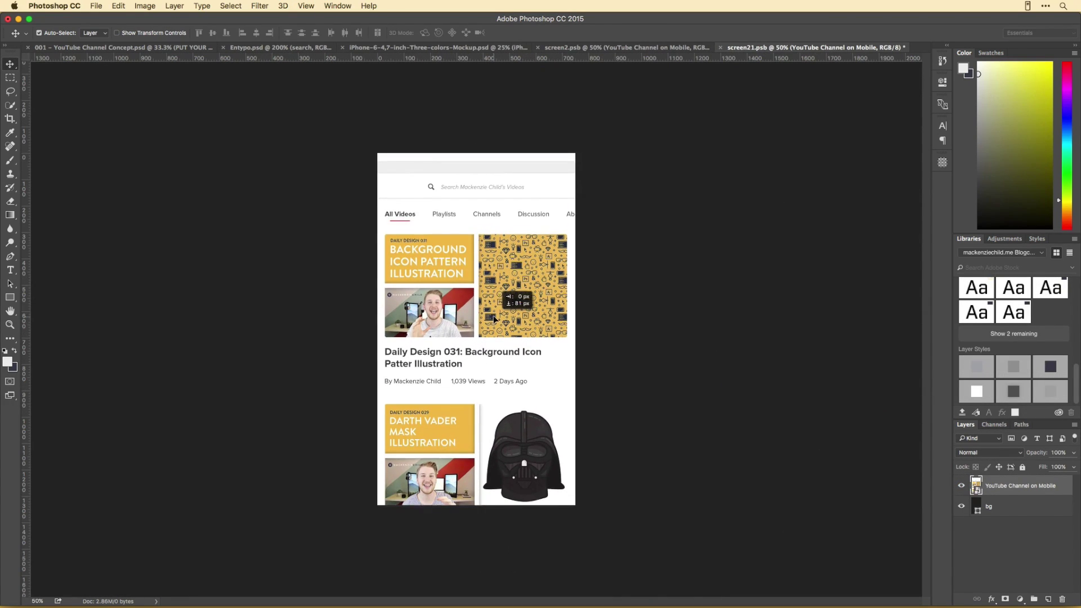
pyautogui.click(115, 47)
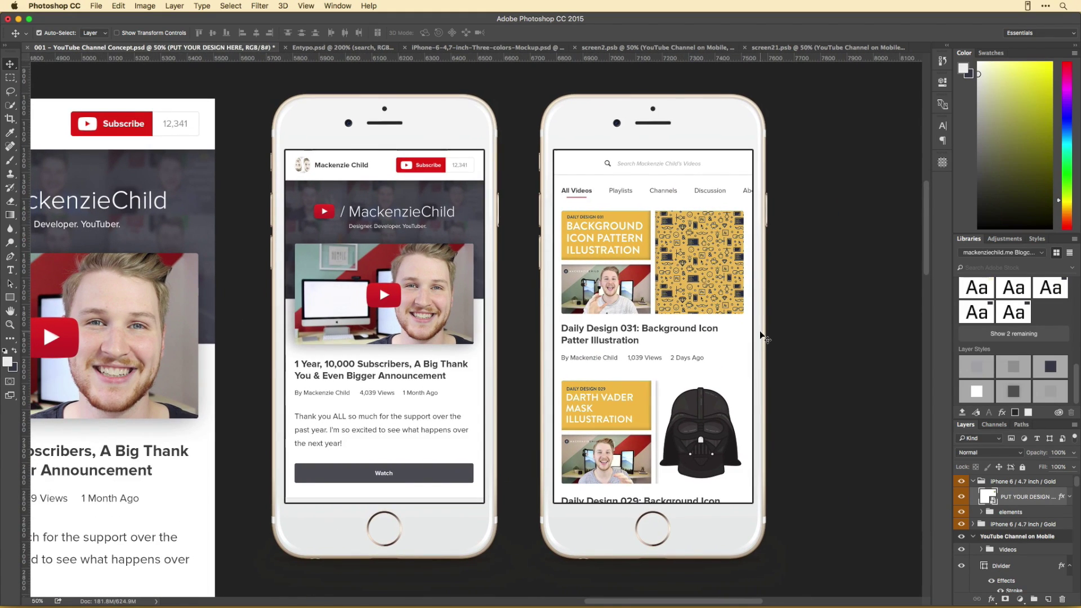